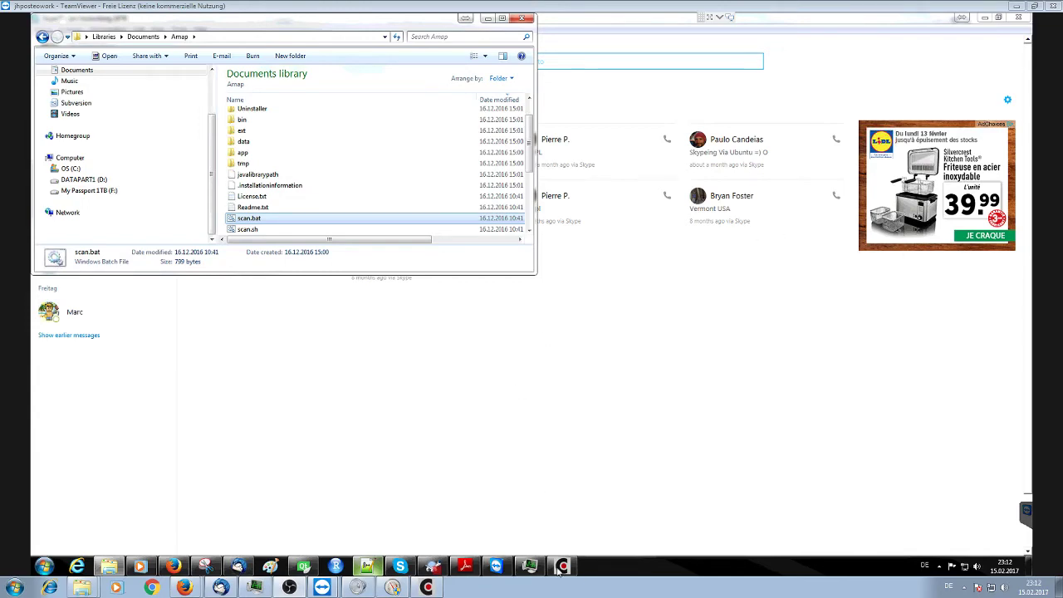
Switch to CompuTree and review the step workflow from the 141741120.xyb point loading to the final export steps
left_click(562, 566)
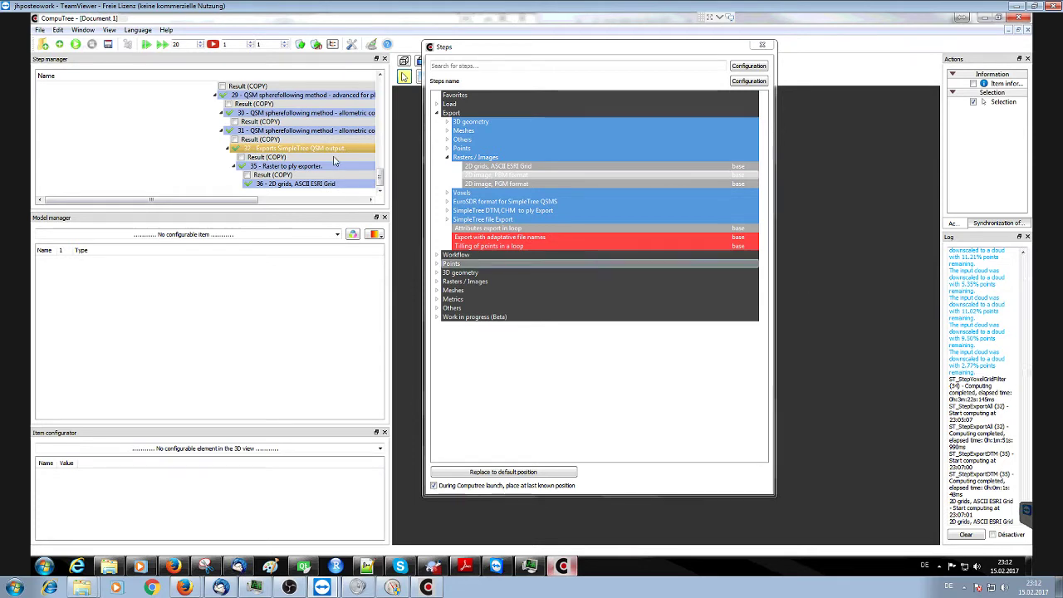
scroll(286, 137, "up", 12)
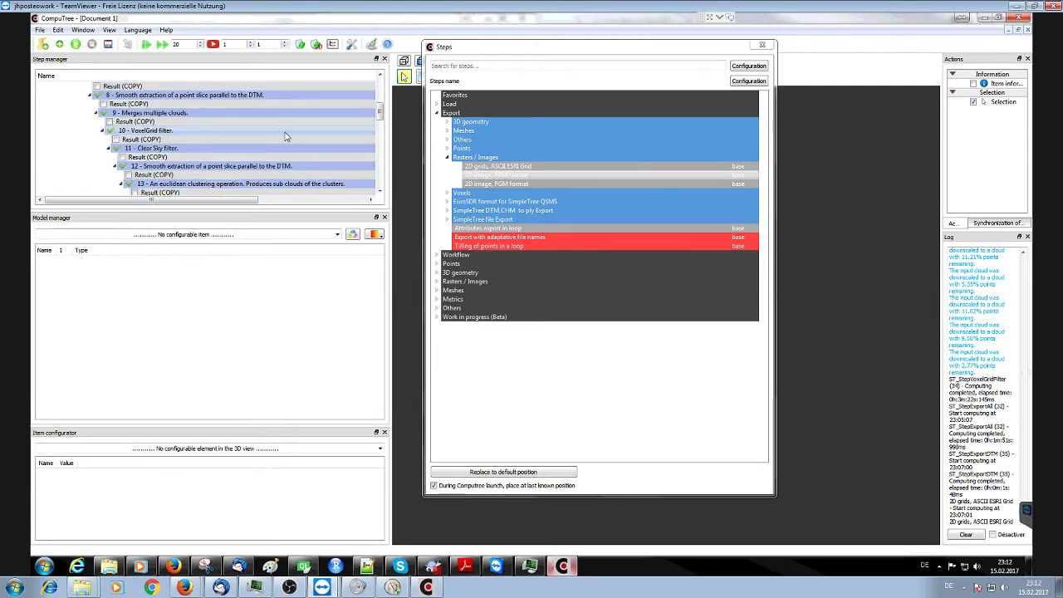
scroll(286, 137, "up", 5)
left_click(204, 96)
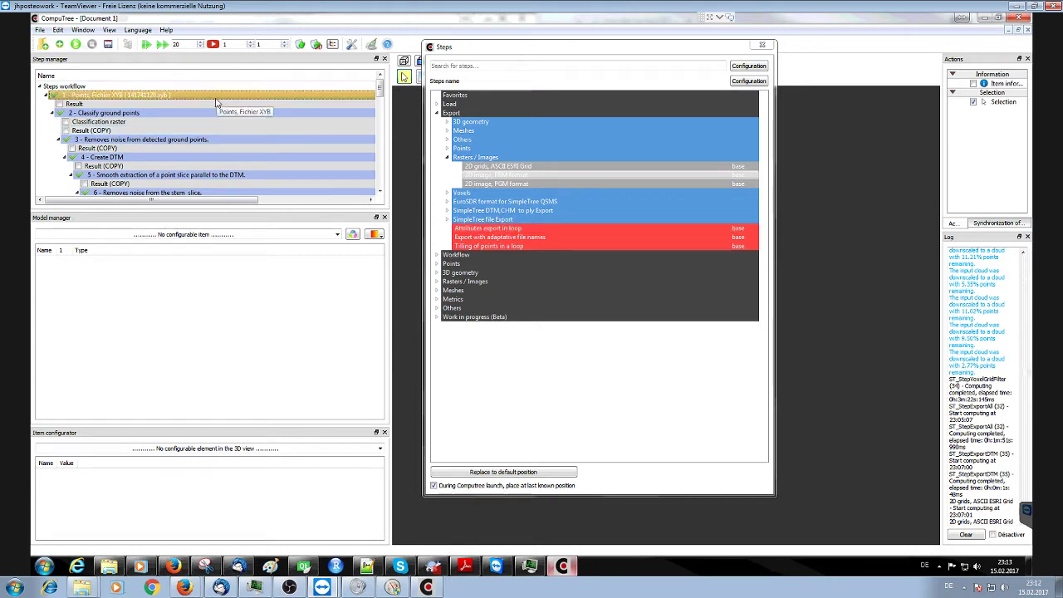
scroll(215, 102, "down", 15)
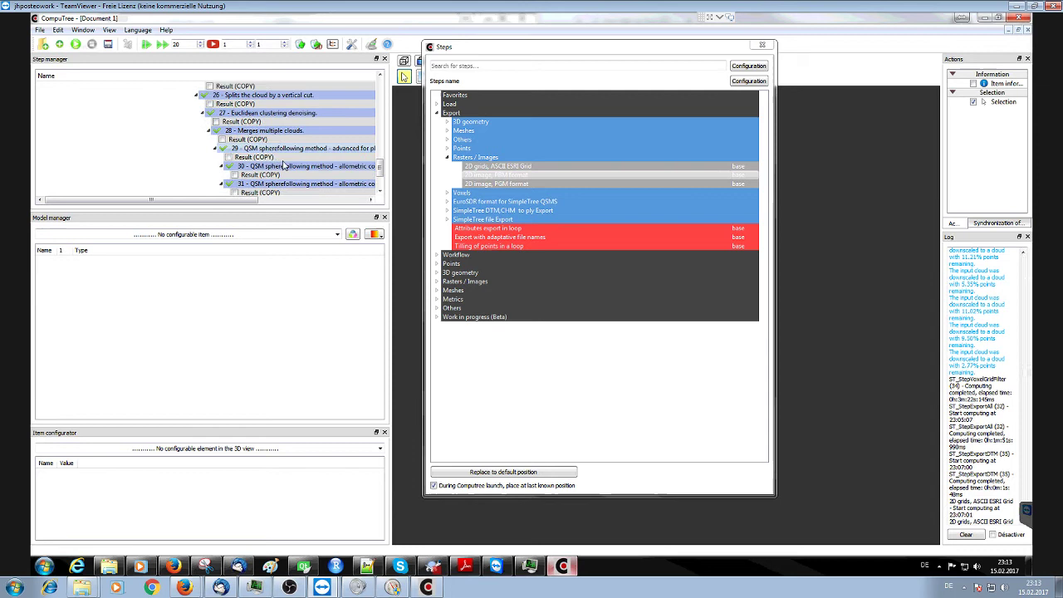
scroll(284, 166, "down", 3)
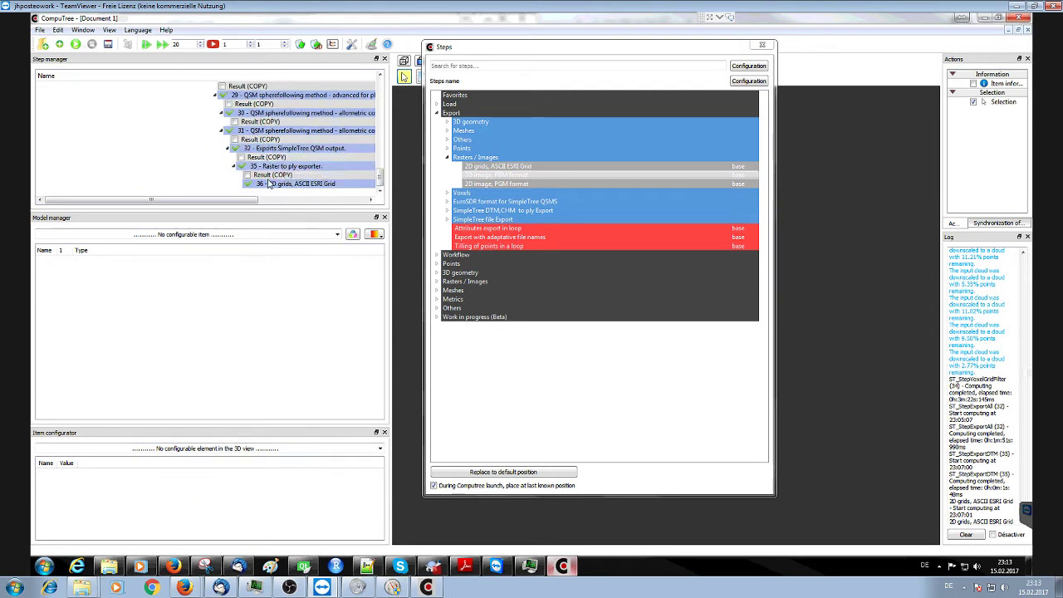
left_click(285, 150)
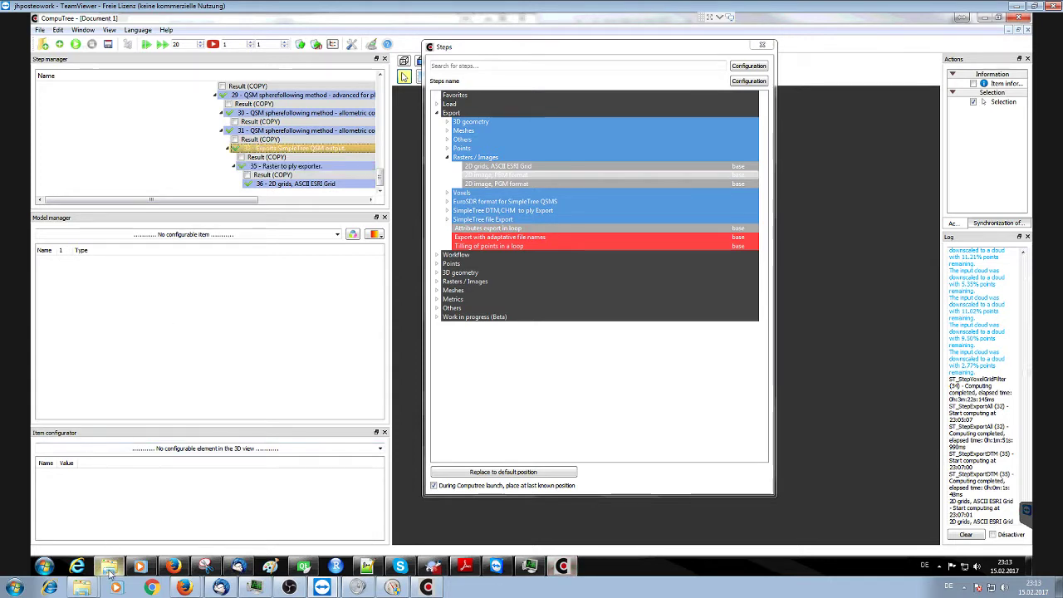
In Windows Explorer, open the export folder test_out_3\141741120.xyb on drive D
left_click(109, 569)
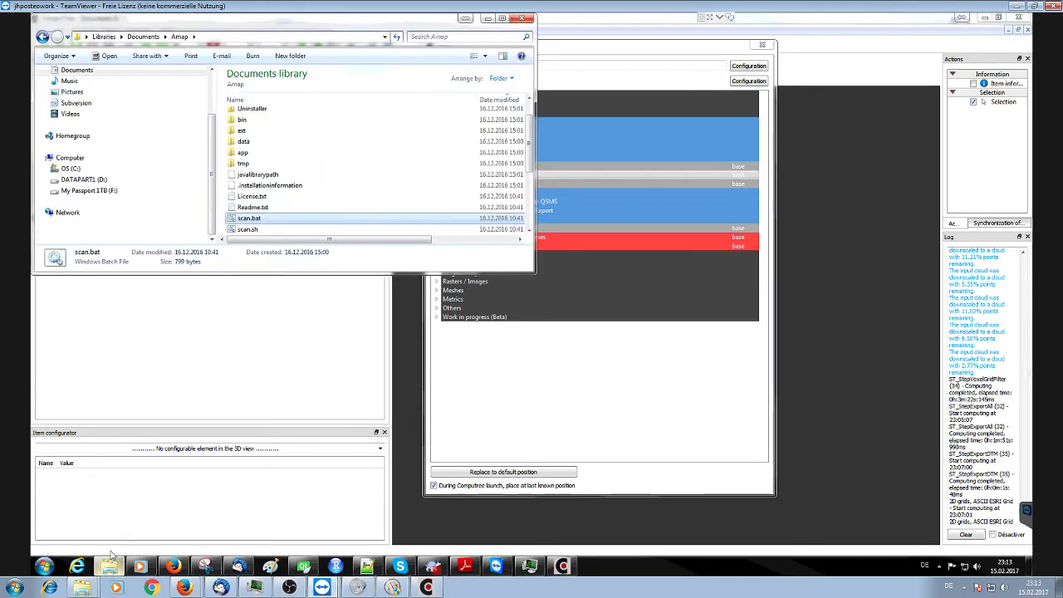
left_click(87, 179)
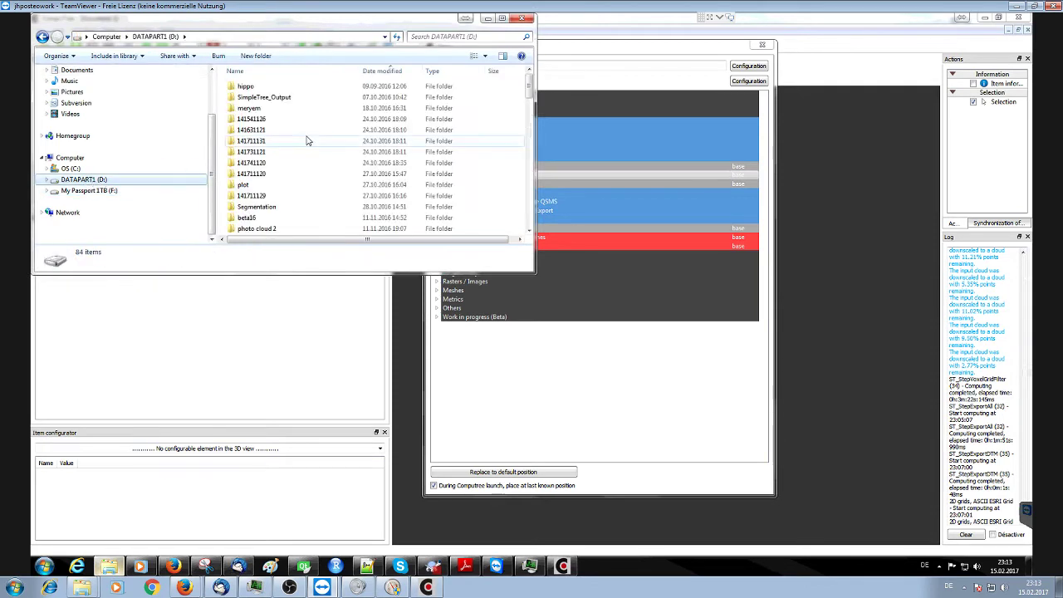
left_click(318, 162)
scroll(317, 168, "down", 8)
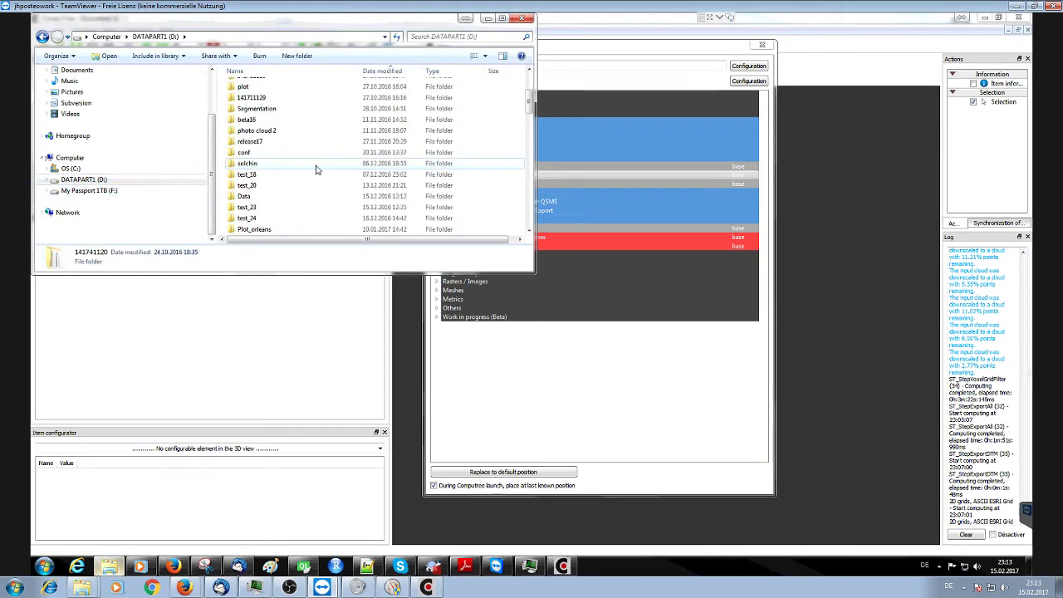
scroll(315, 170, "down", 5)
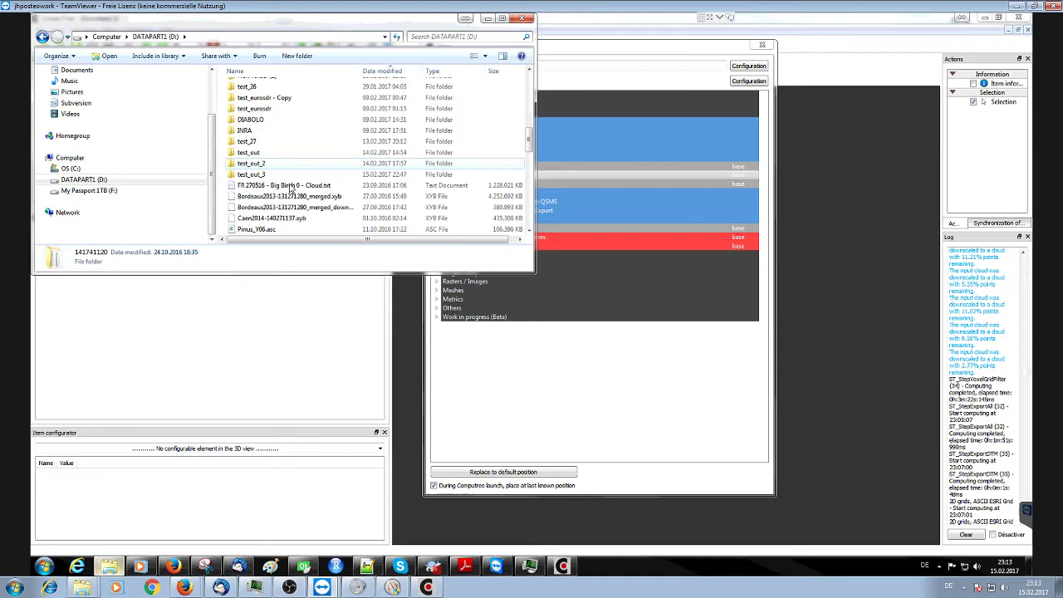
double_click(255, 174)
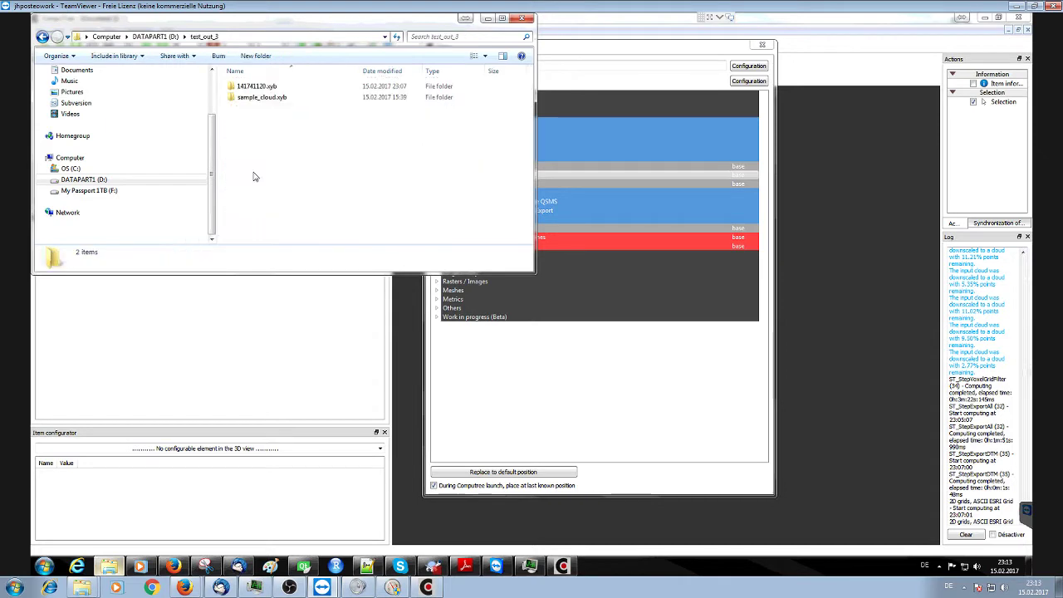
double_click(272, 90)
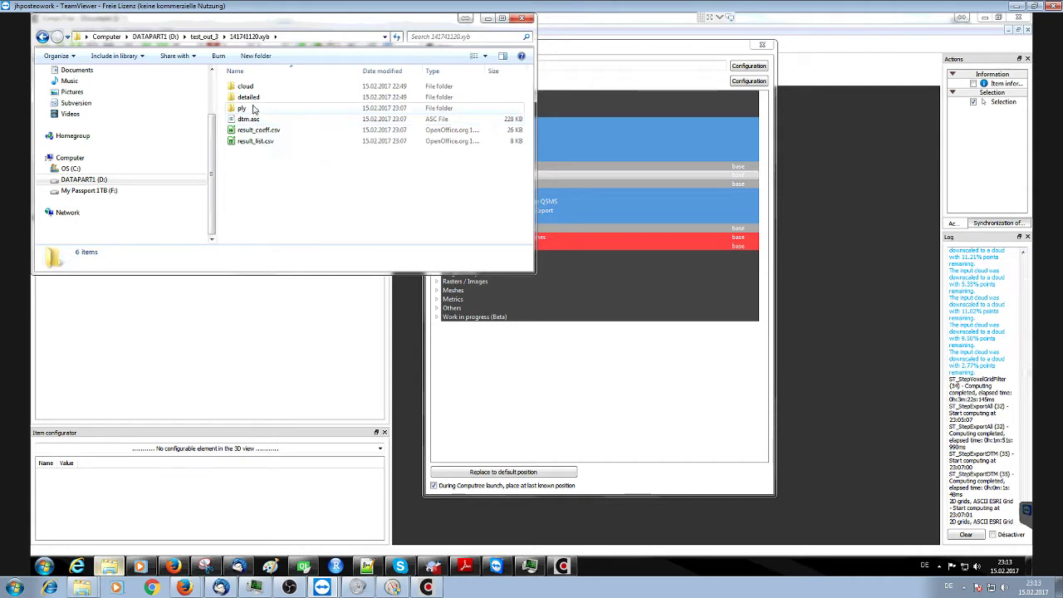
Load 141741120_dtm.ply from the ply subfolder into CloudCompare, applying the proposed property mapping to all files
double_click(248, 109)
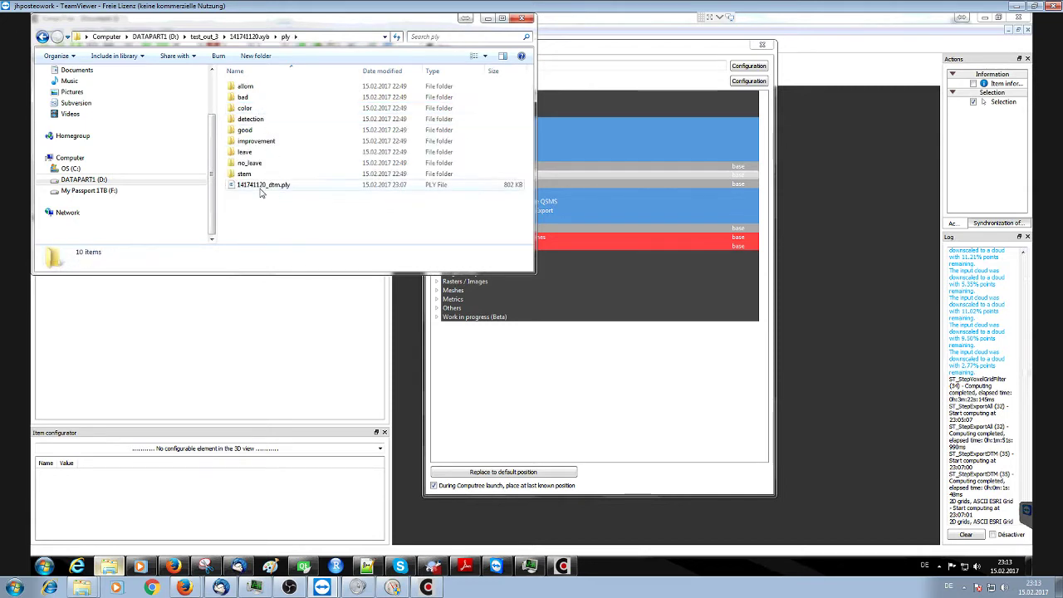
double_click(262, 186)
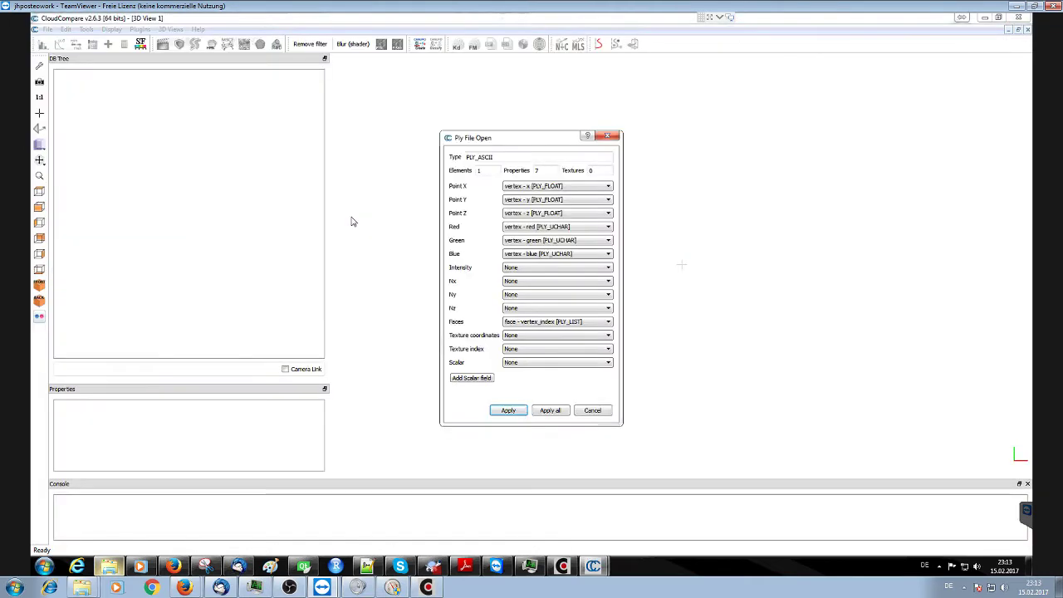
left_click(554, 411)
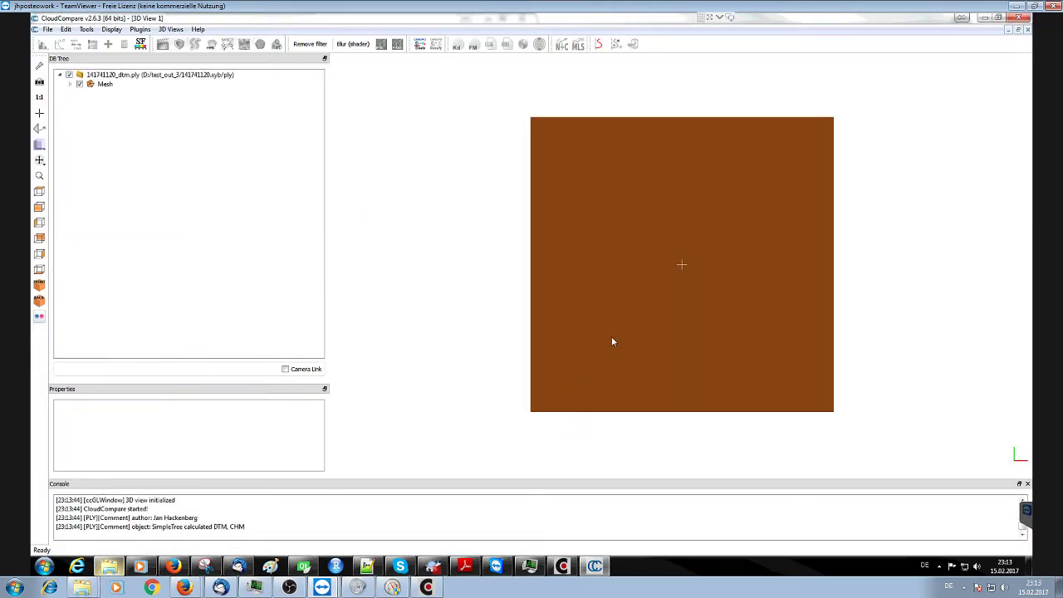
Compute per-vertex normals for the DTM mesh
left_click_drag(612, 343, 489, 197)
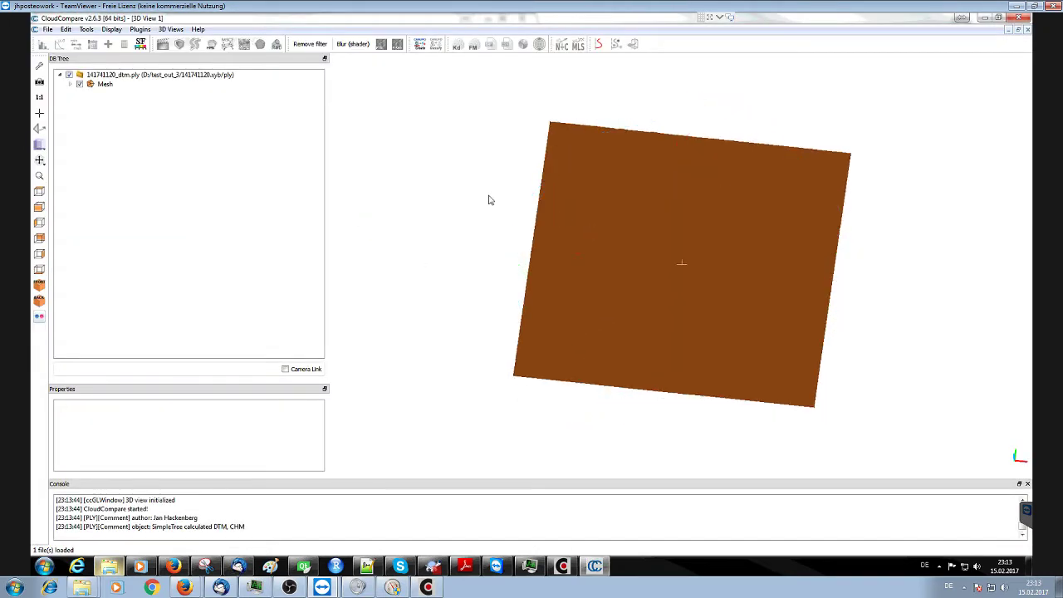
left_click(103, 85)
left_click(65, 30)
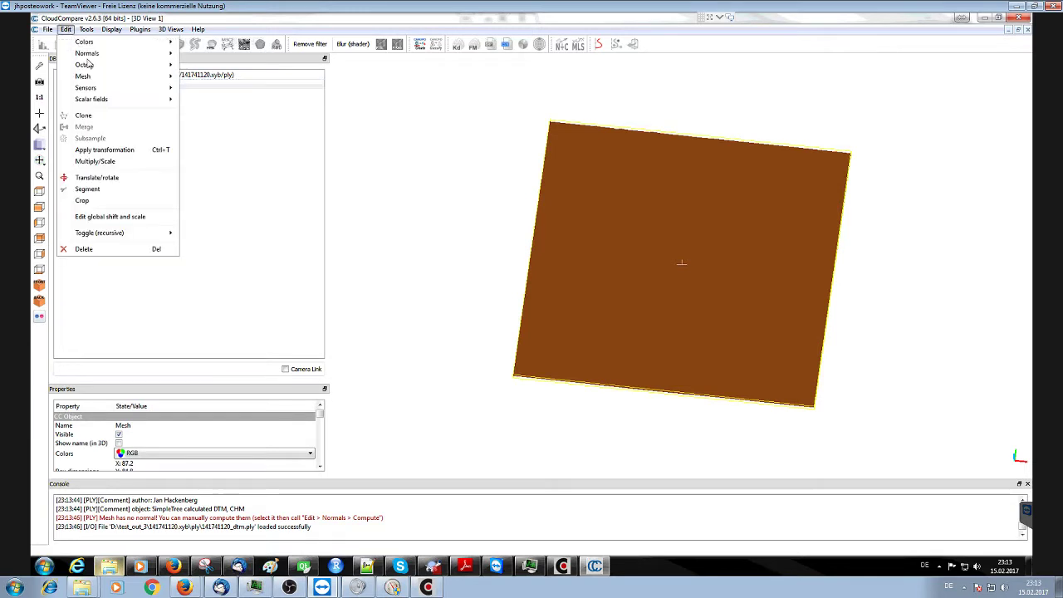
mouse_move(88, 54)
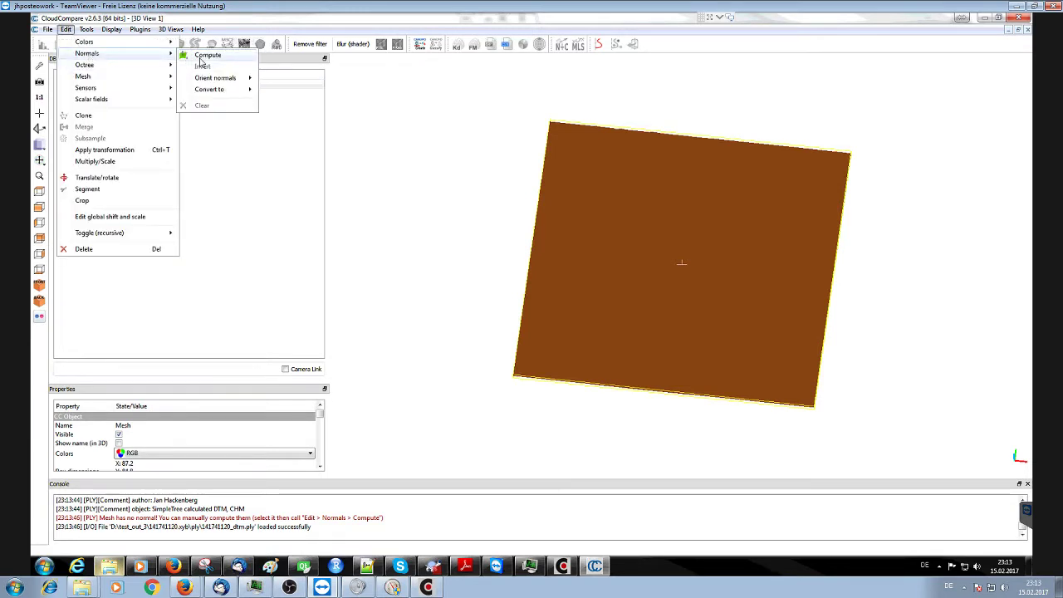
left_click(206, 56)
left_click(571, 303)
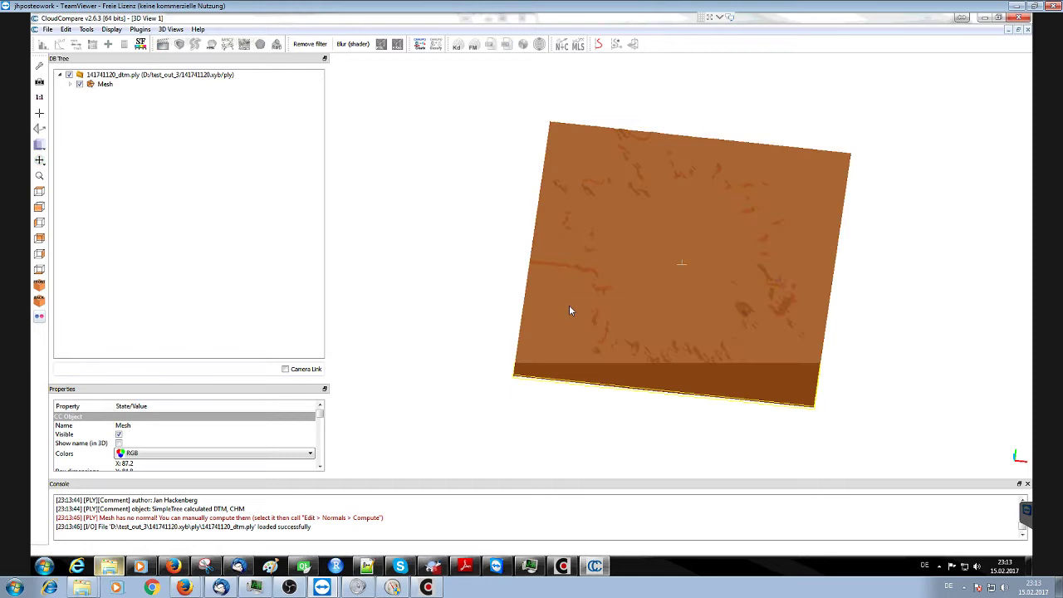
Recompute the DTM mesh's normals with the per-vertex option and inspect the terrain relief from an oblique view
mouse_move(694, 334)
left_mouse_down()
mouse_move(674, 287)
mouse_move(656, 298)
mouse_move(657, 233)
mouse_move(663, 267)
mouse_move(655, 257)
mouse_move(592, 285)
mouse_move(615, 331)
left_mouse_up()
scroll(675, 287, "up", 3)
scroll(675, 287, "up", 3)
scroll(662, 243, "up", 1)
scroll(594, 307, "down", 2)
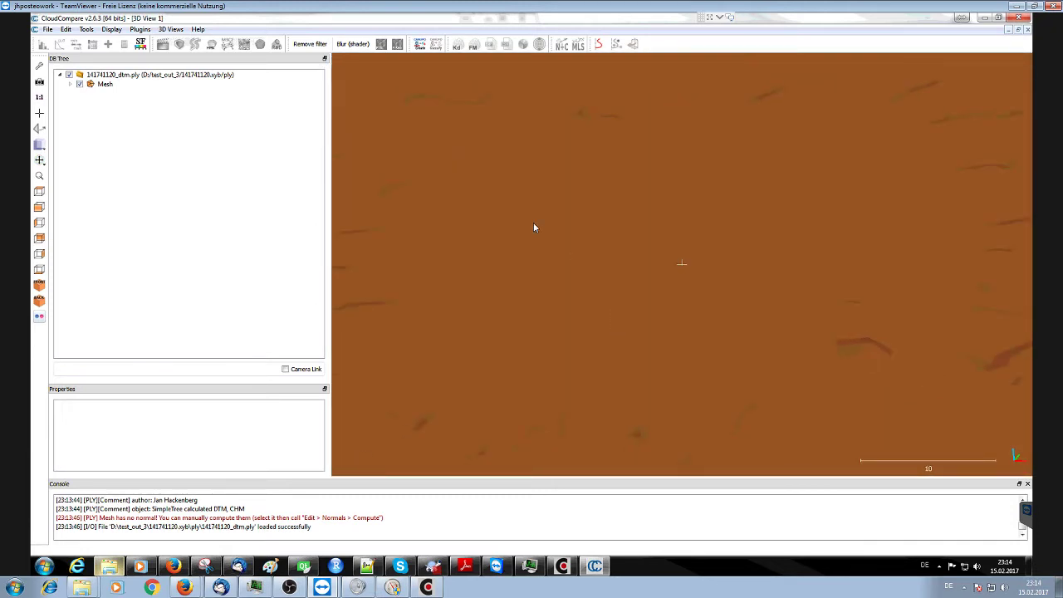
left_click(108, 83)
left_click(66, 29)
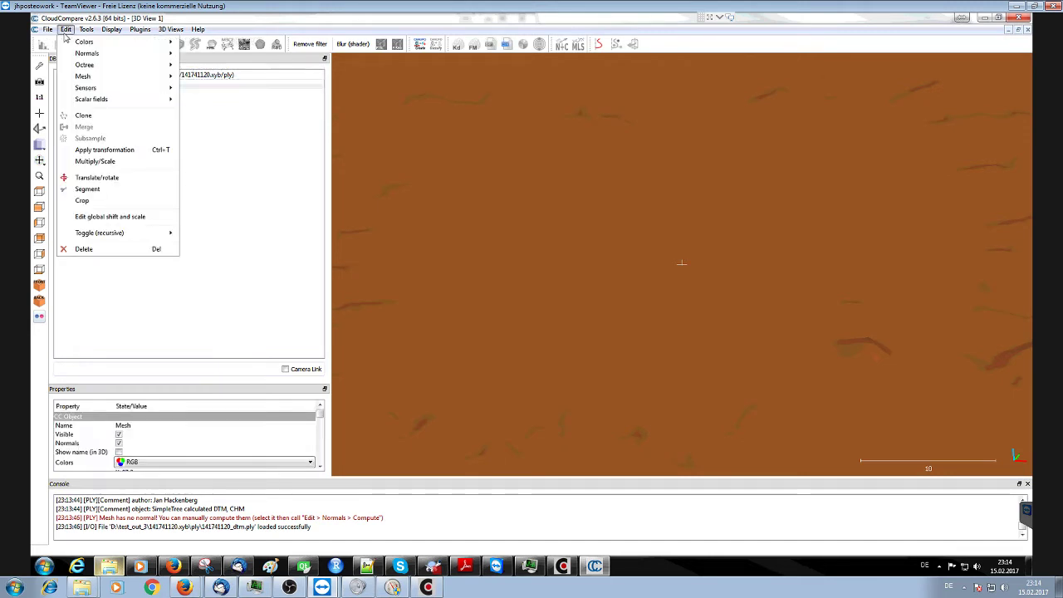
mouse_move(90, 53)
left_click(208, 55)
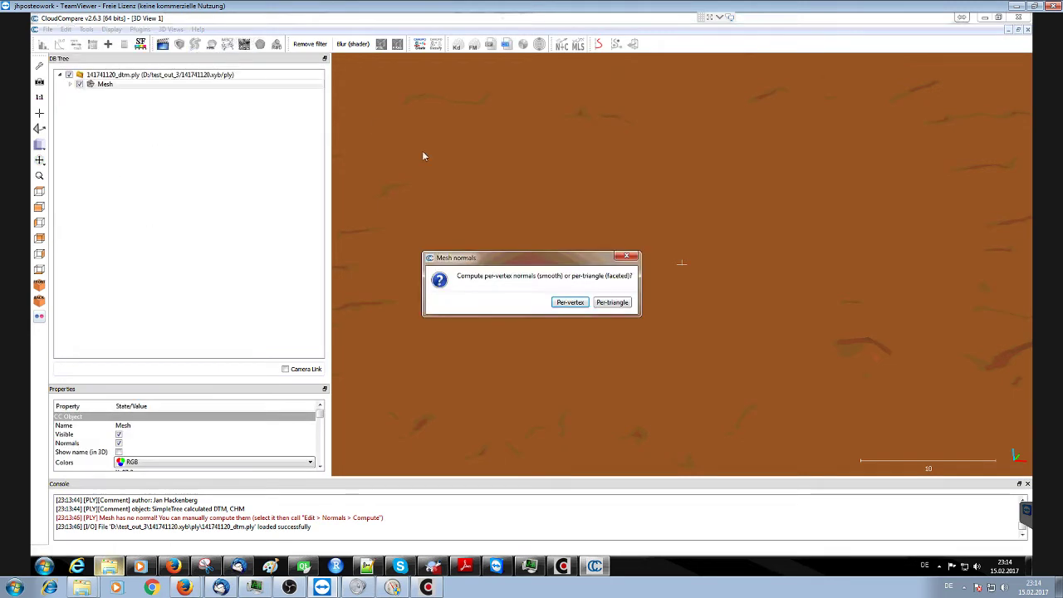
left_click(570, 302)
left_click_drag(578, 302, 539, 337)
scroll(539, 337, "up", 8)
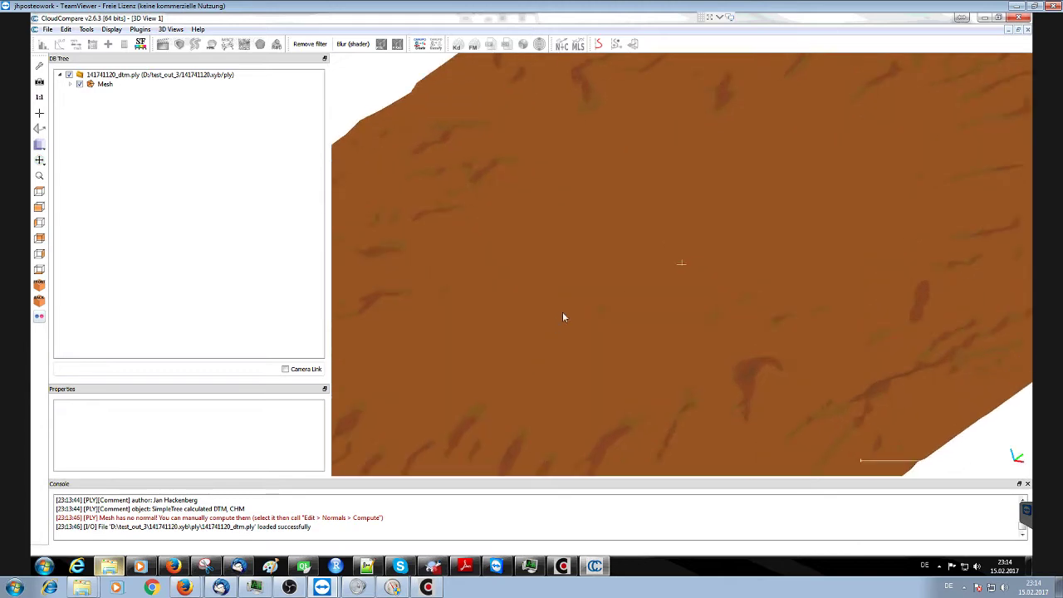
scroll(579, 297, "down", 8)
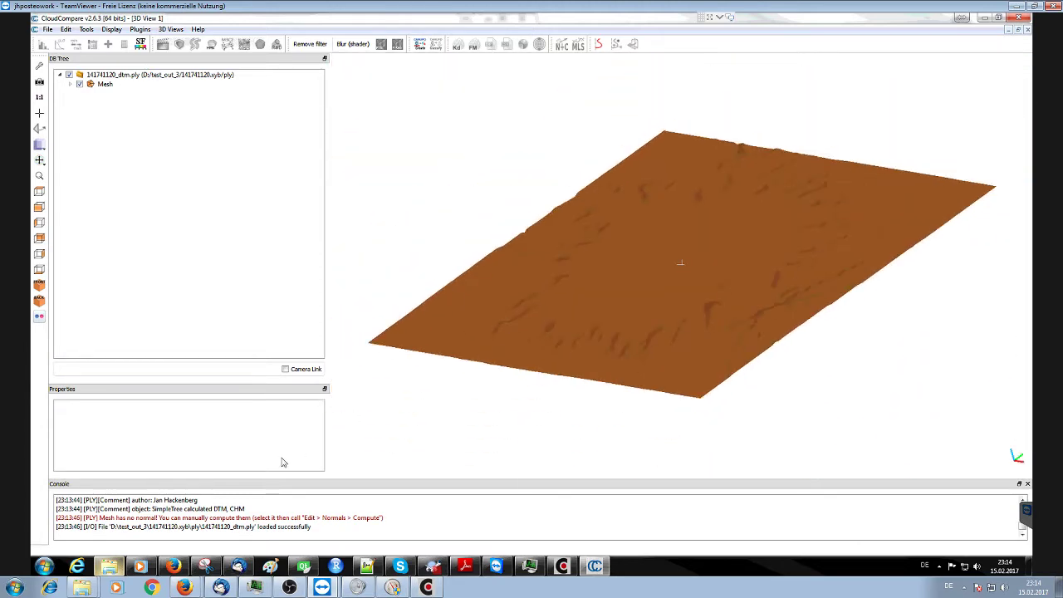
Load all the tree model PLY files from the allom folder into the CloudCompare view containing the DTM
left_click(98, 568)
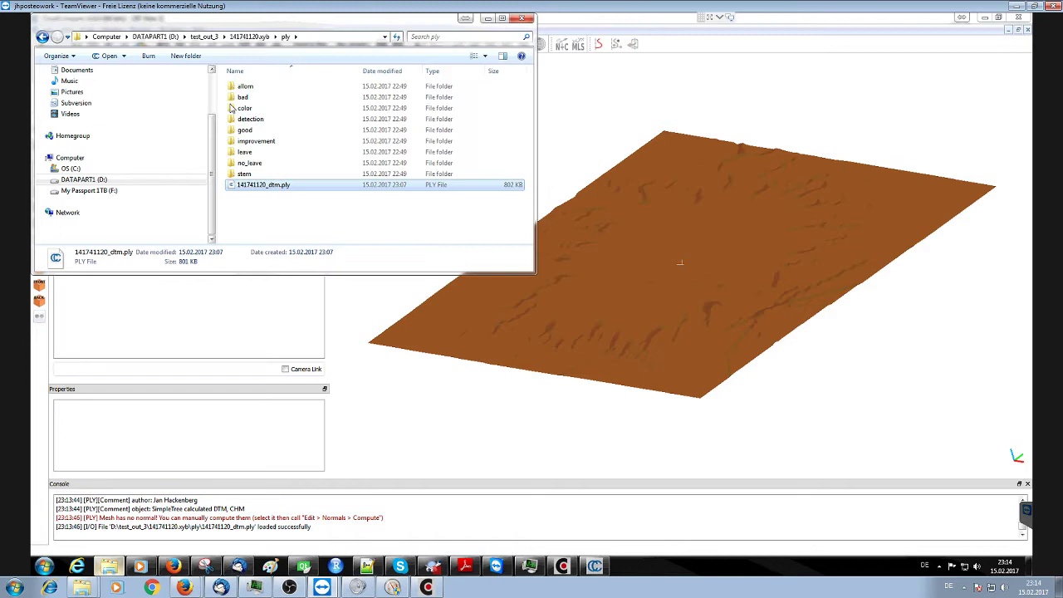
double_click(256, 86)
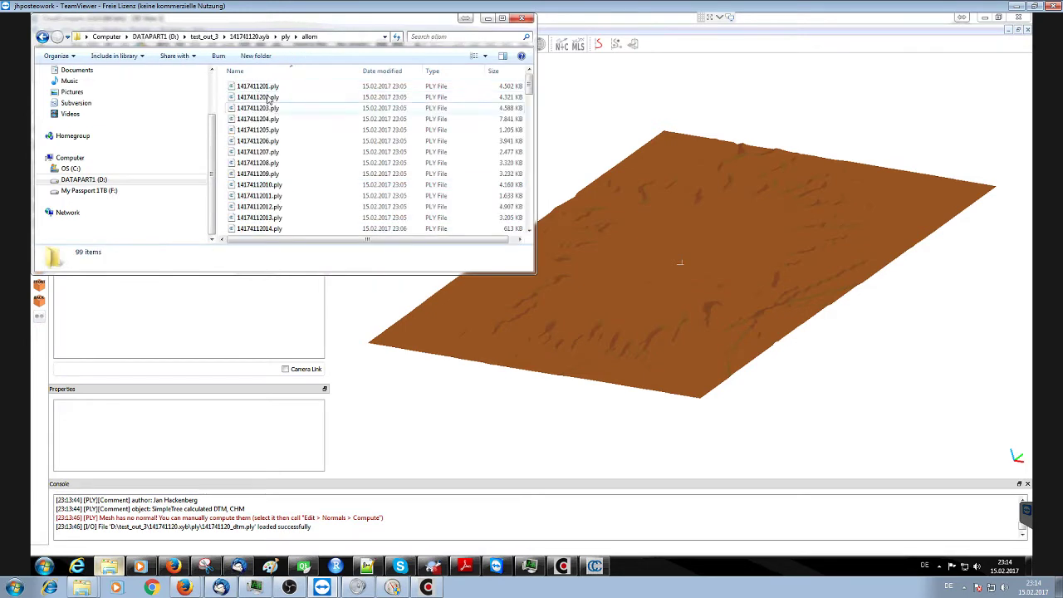
left_click(266, 87)
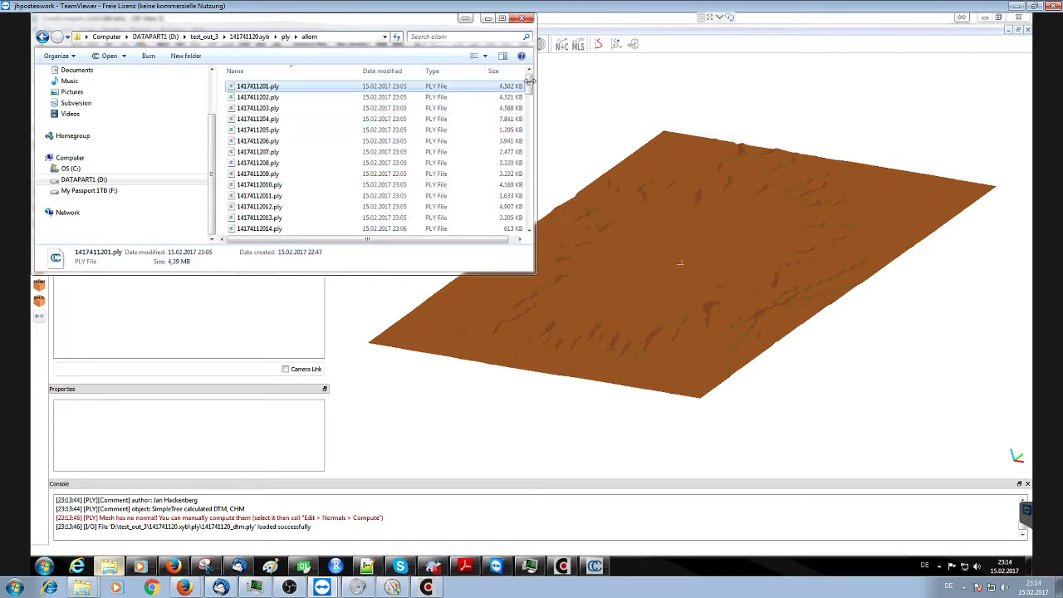
left_click_drag(531, 86, 531, 223)
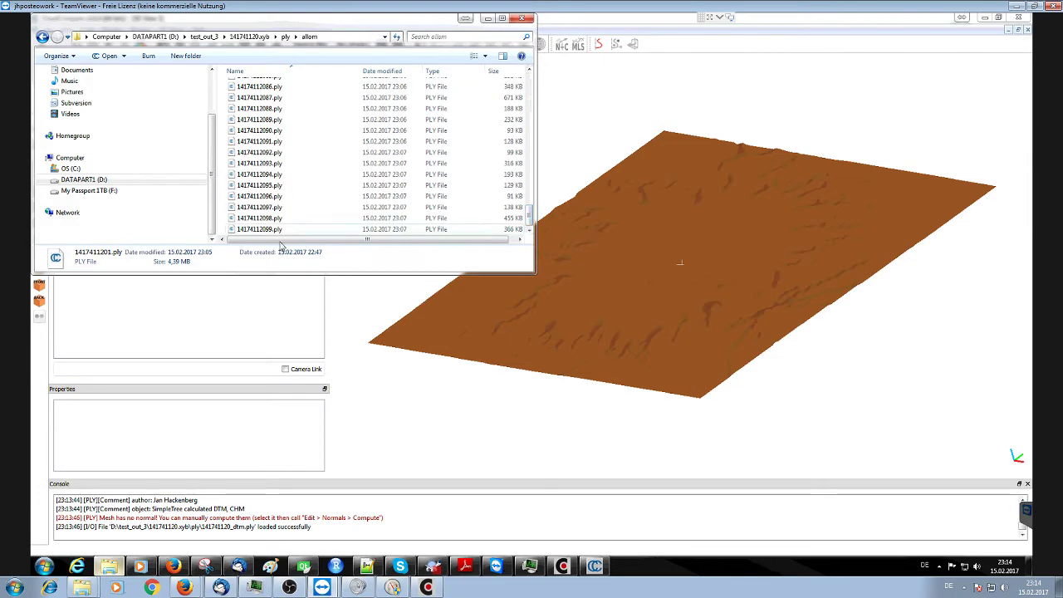
left_click(249, 230, "shift")
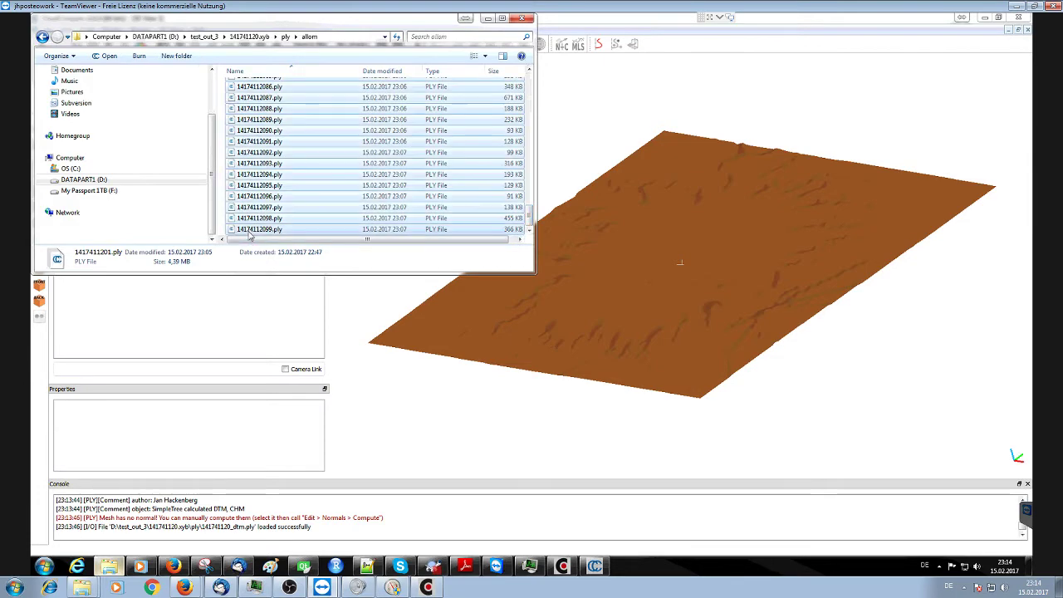
left_click(638, 216)
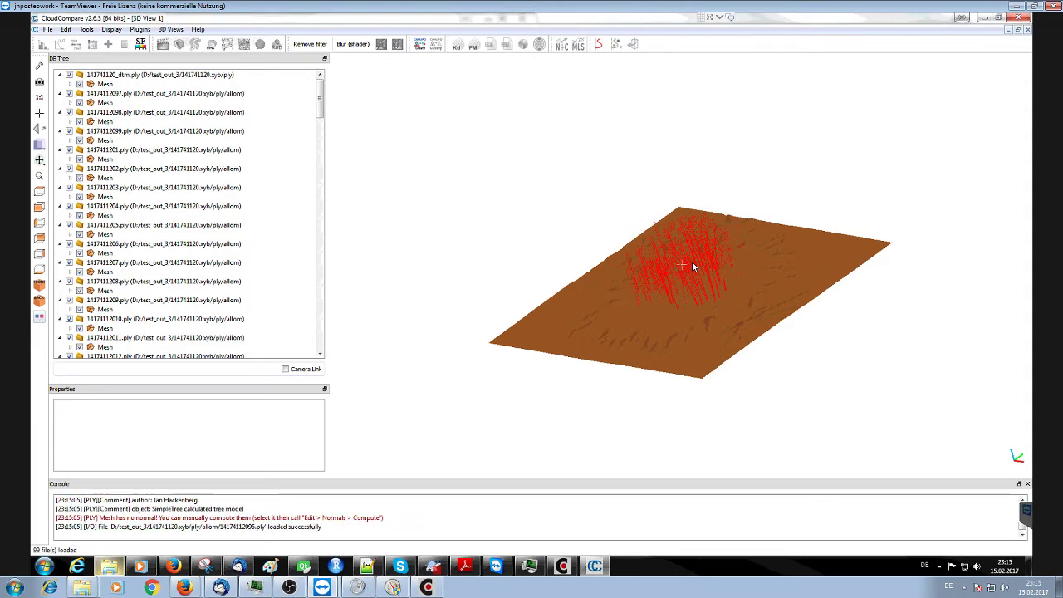
Select all loaded entries from 141741120_dtm.ply to the last tree mesh and compute per-vertex normals for them
scroll(692, 261, "up", 5)
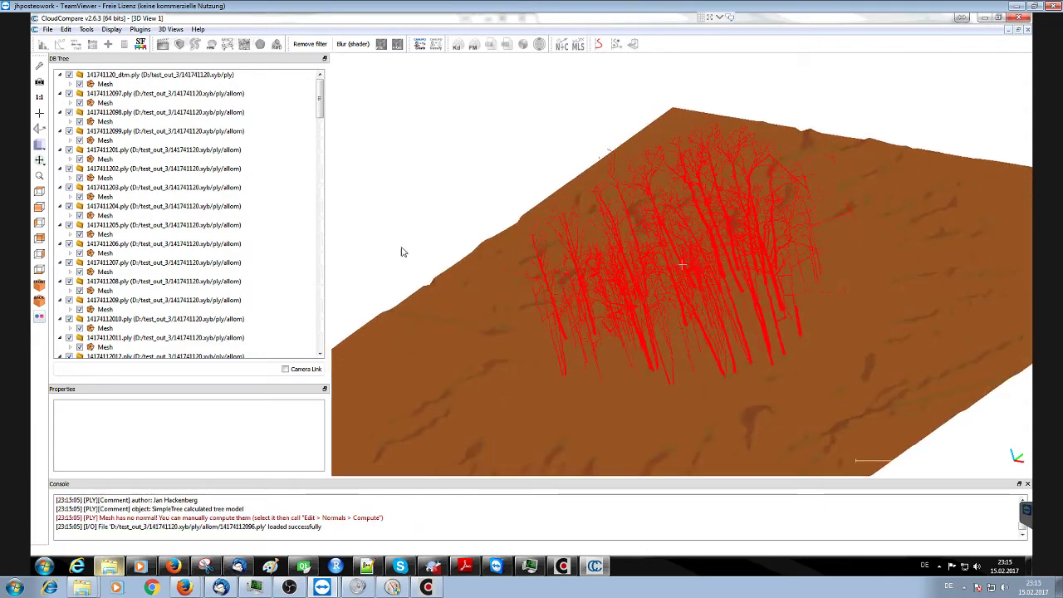
left_click(128, 75)
scroll(307, 201, "down", 2)
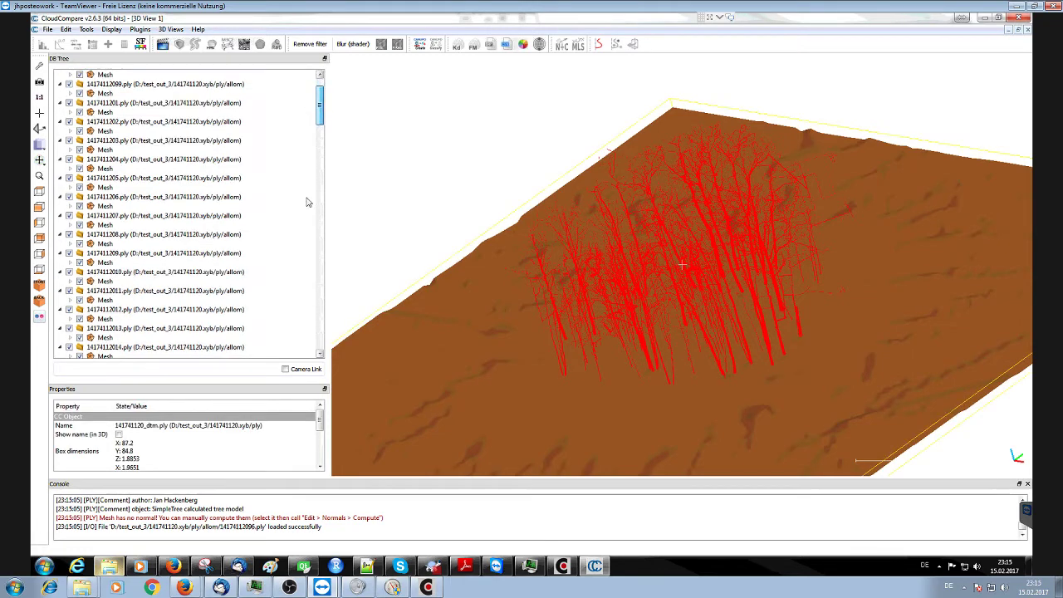
scroll(307, 202, "down", 15)
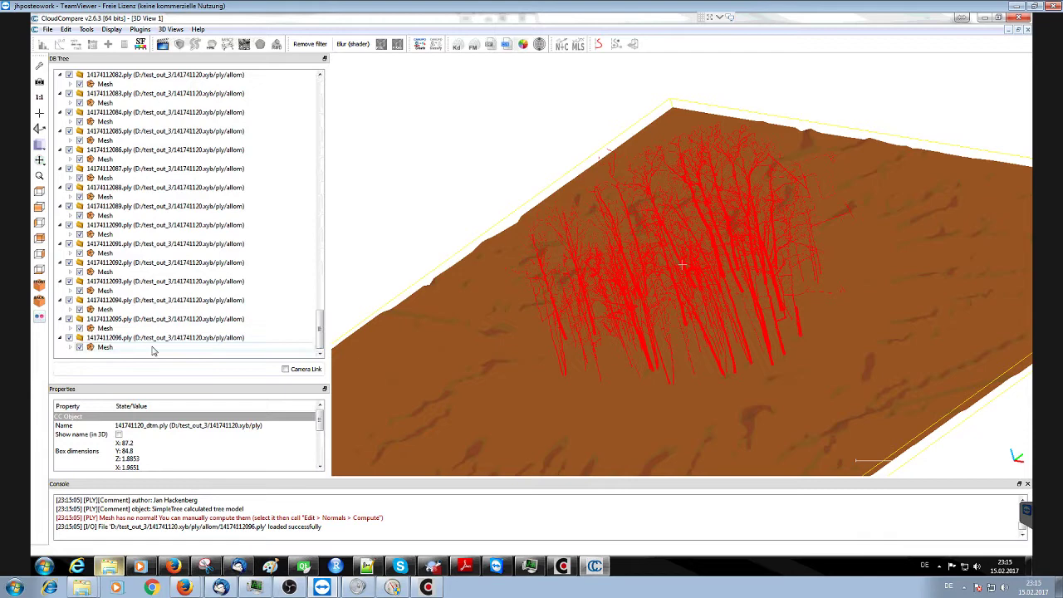
left_click(152, 348, "shift")
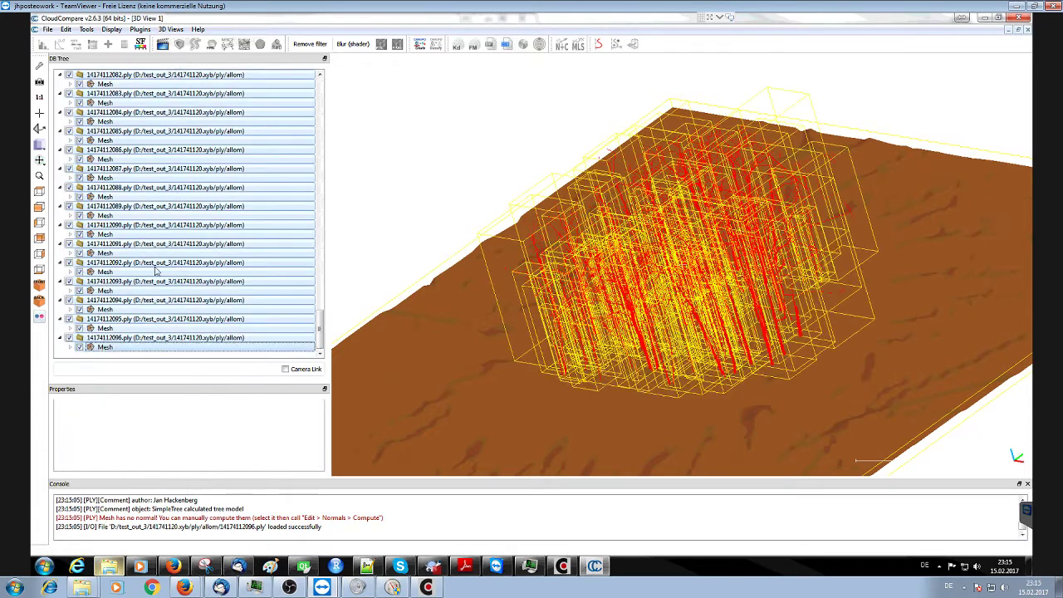
left_click(66, 29)
mouse_move(93, 53)
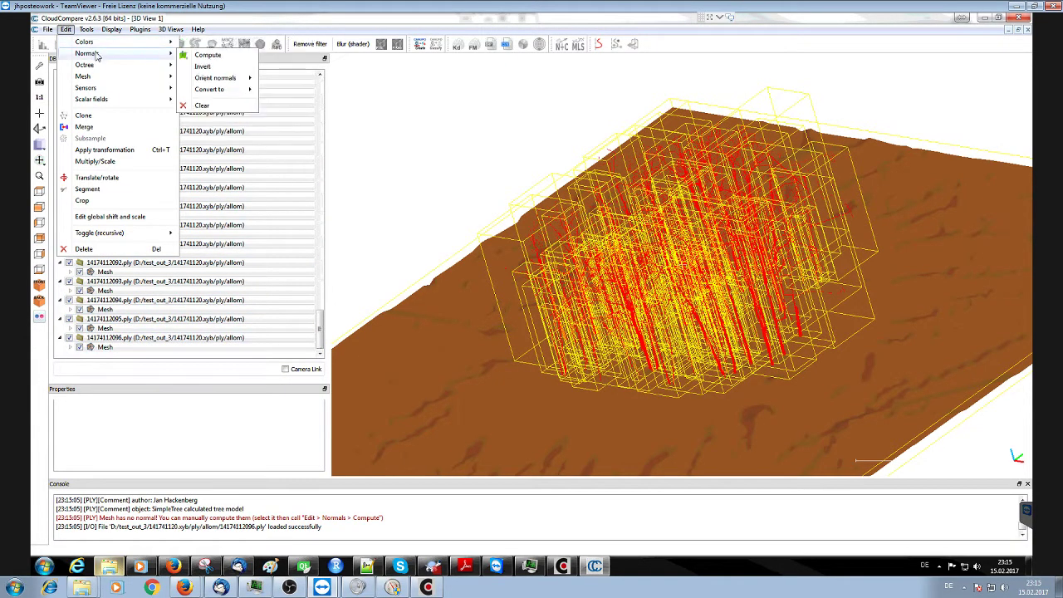
left_click(204, 55)
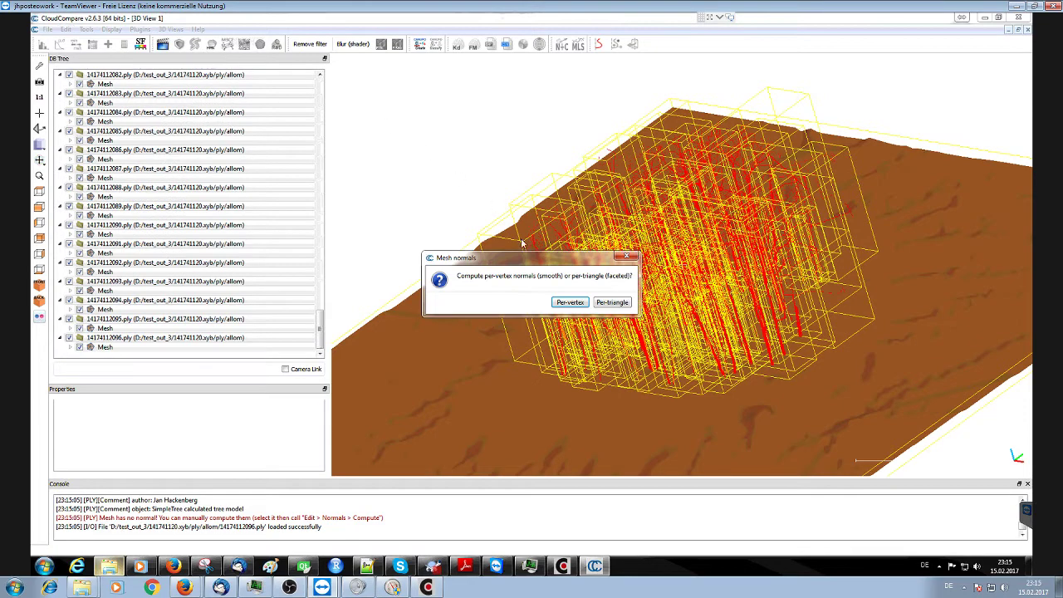
left_click(570, 302)
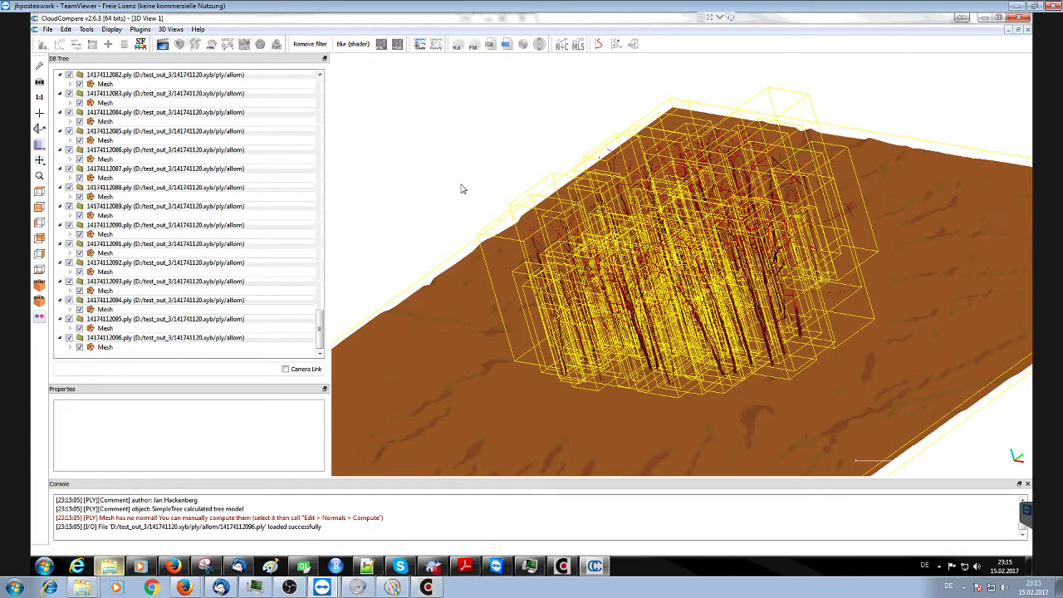
Examine the shaded tree models standing on the terrain up close and from several oblique angles
left_click_drag(496, 216, 528, 225)
scroll(528, 225, "up", 5)
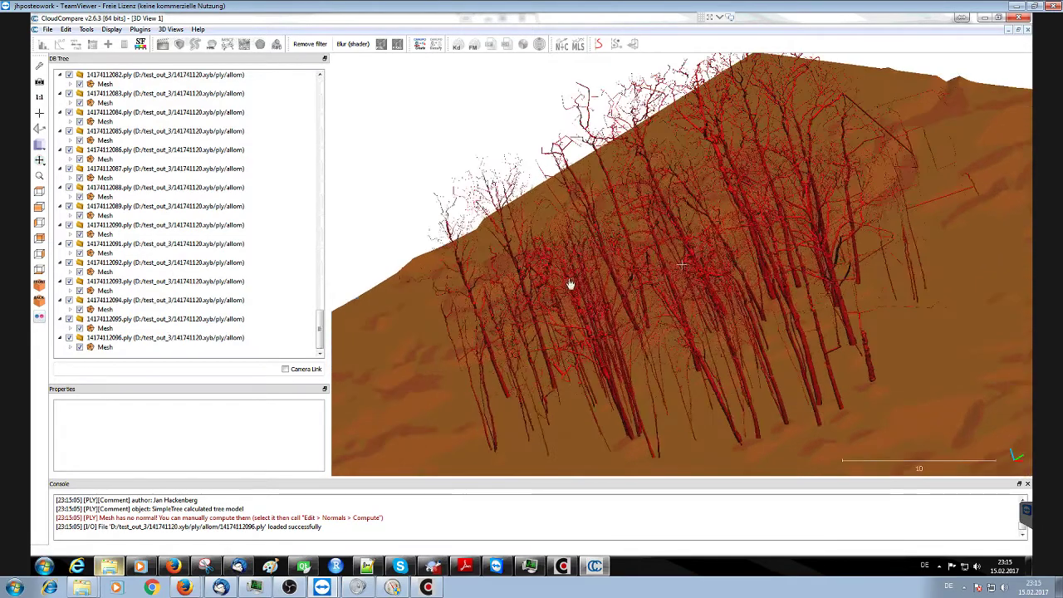
left_click_drag(553, 285, 707, 337)
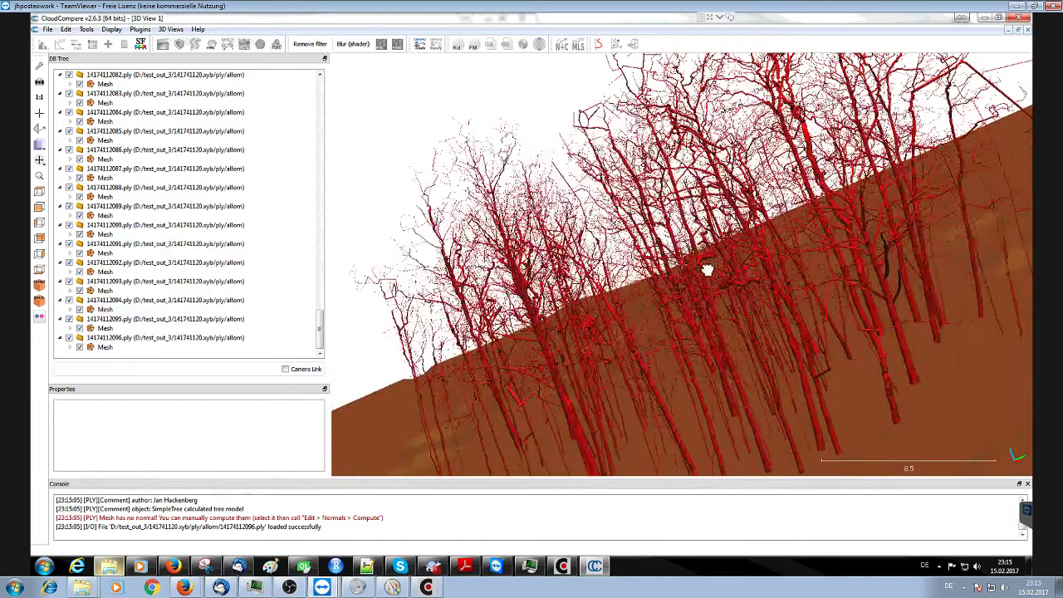
right_click_drag(706, 337, 804, 206)
right_click_drag(773, 280, 787, 297)
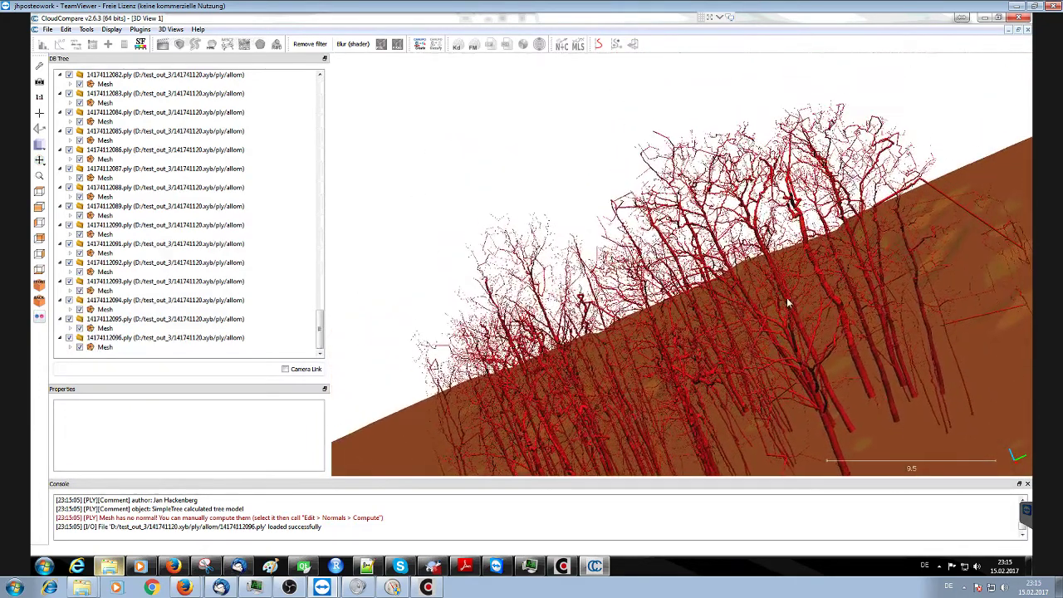
scroll(786, 297, "up", 2)
scroll(786, 299, "up", 1)
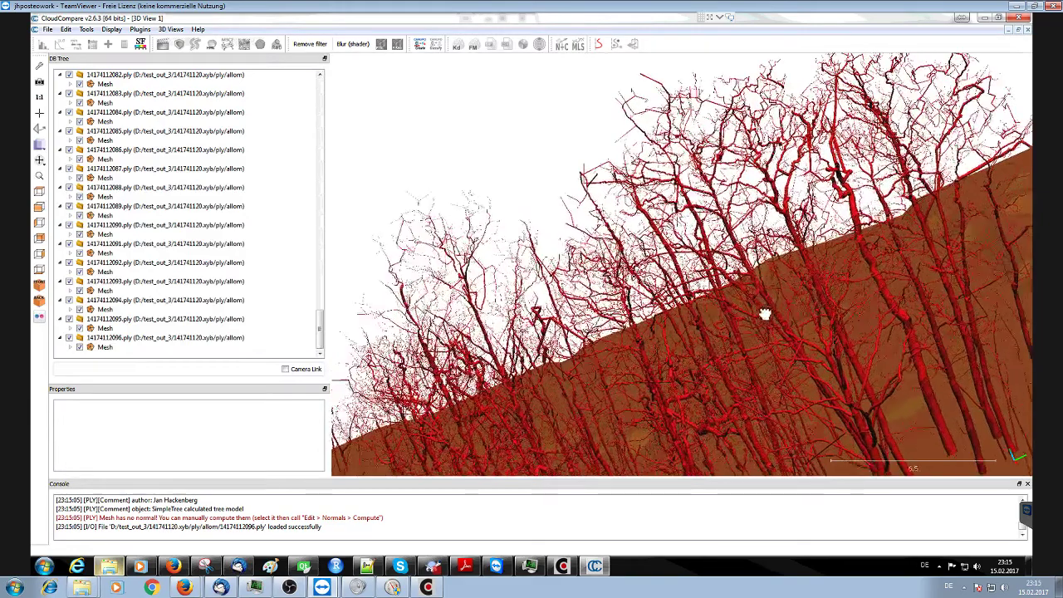
scroll(762, 311, "up", 1)
scroll(765, 314, "down", 4)
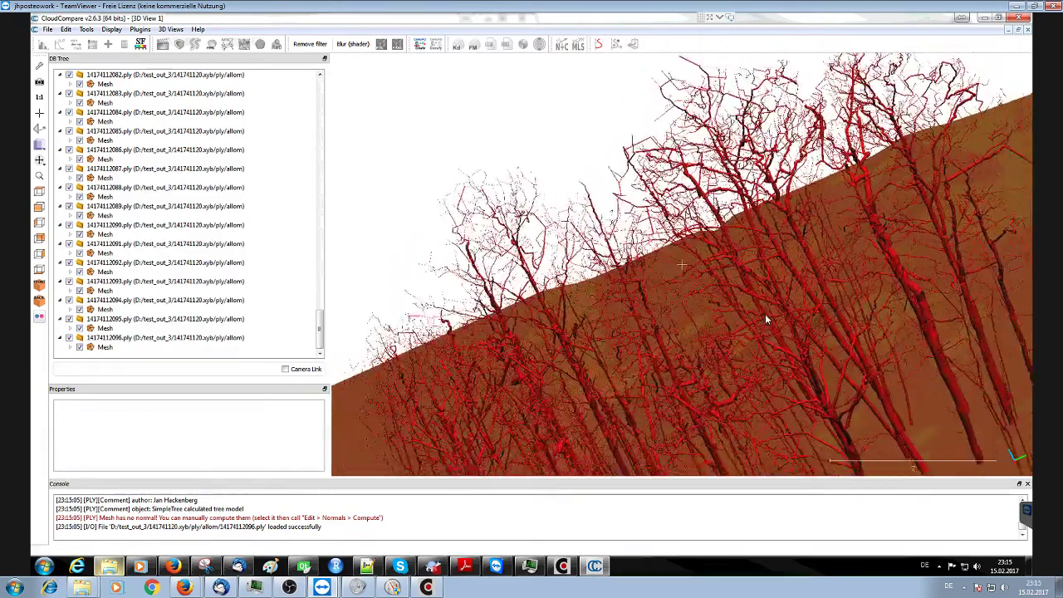
right_click_drag(764, 314, 685, 344)
scroll(684, 344, "up", 3)
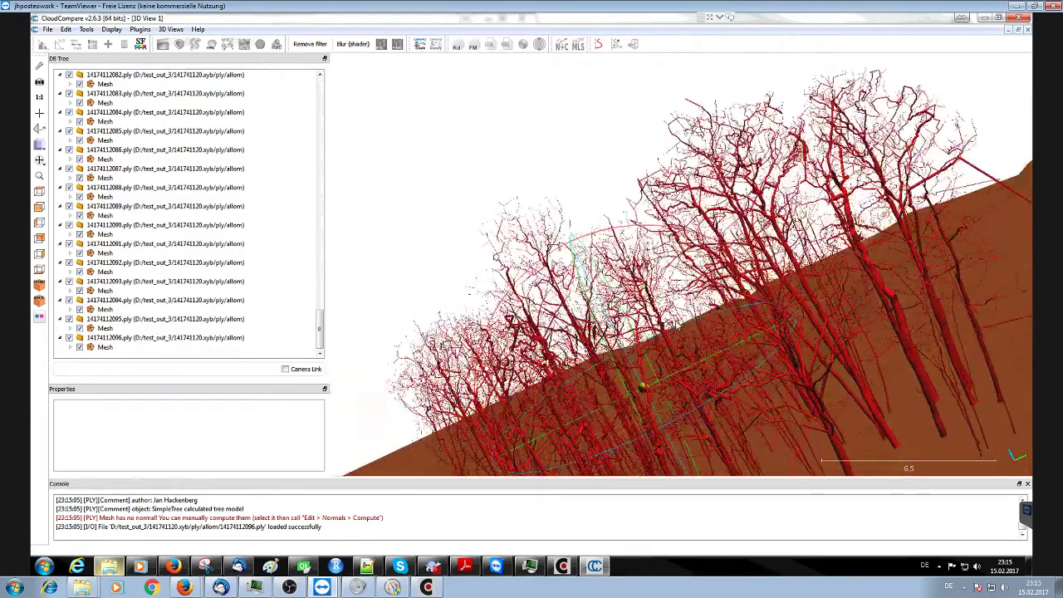
scroll(684, 345, "up", 1)
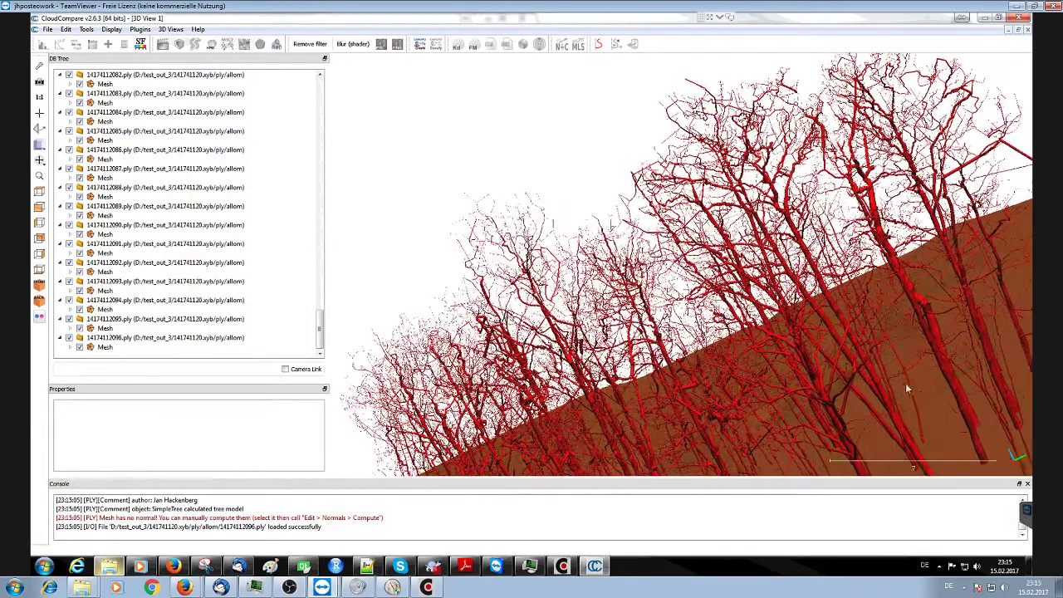
right_click_drag(905, 383, 883, 356)
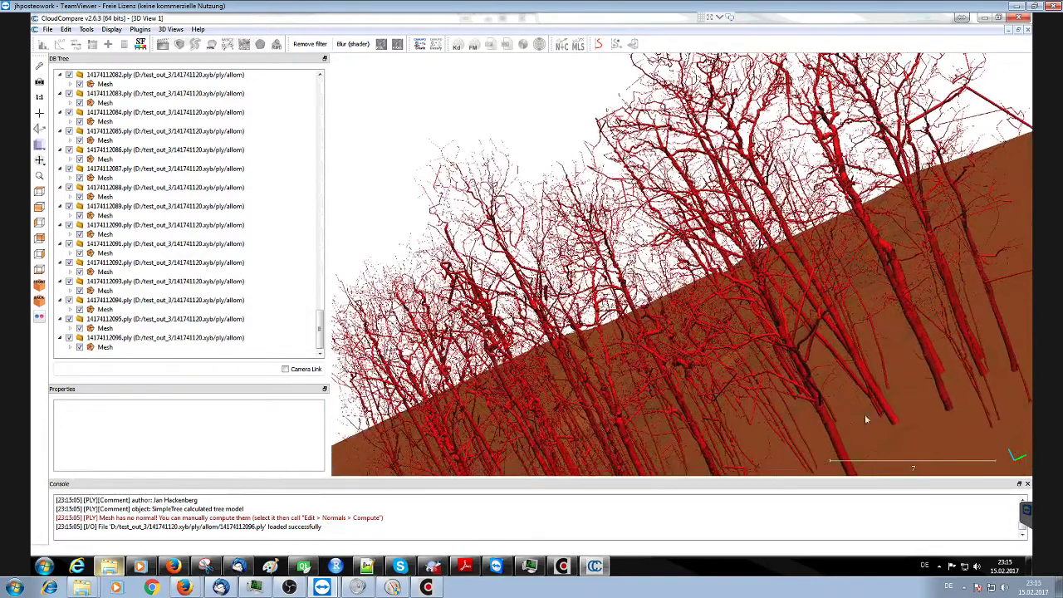
left_click_drag(892, 426, 864, 391)
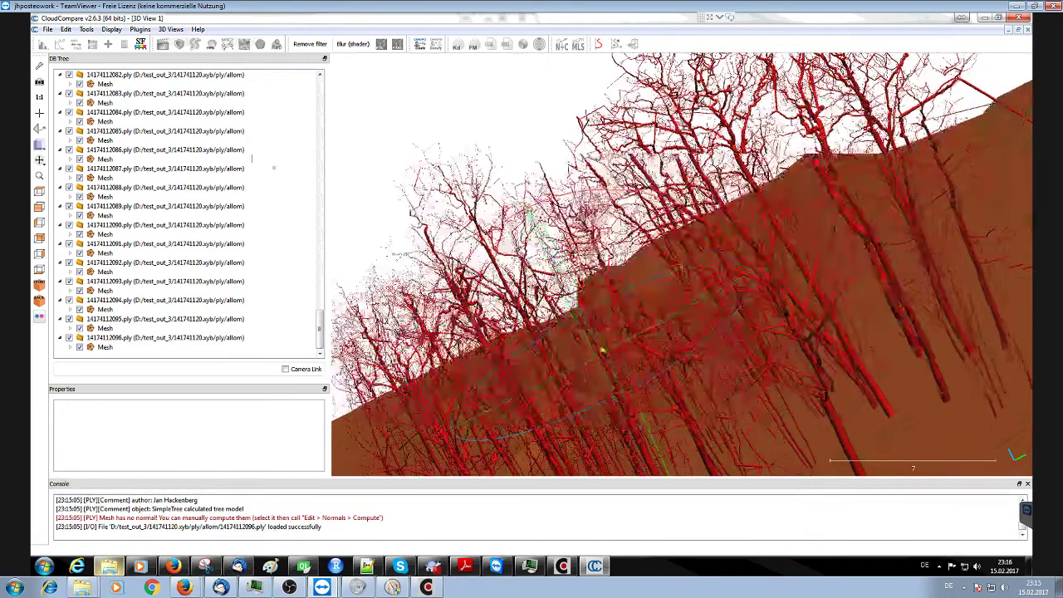
Pick a single tree in the 3D view to identify its source file, and select the 1417411204.ply entry
scroll(224, 147, "up", 14)
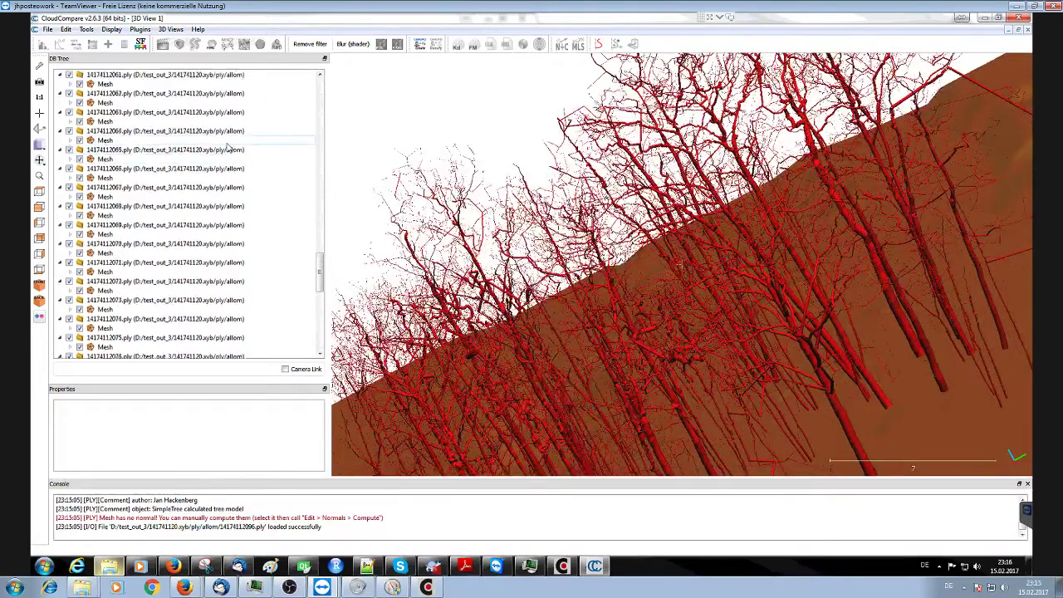
scroll(228, 147, "up", 15)
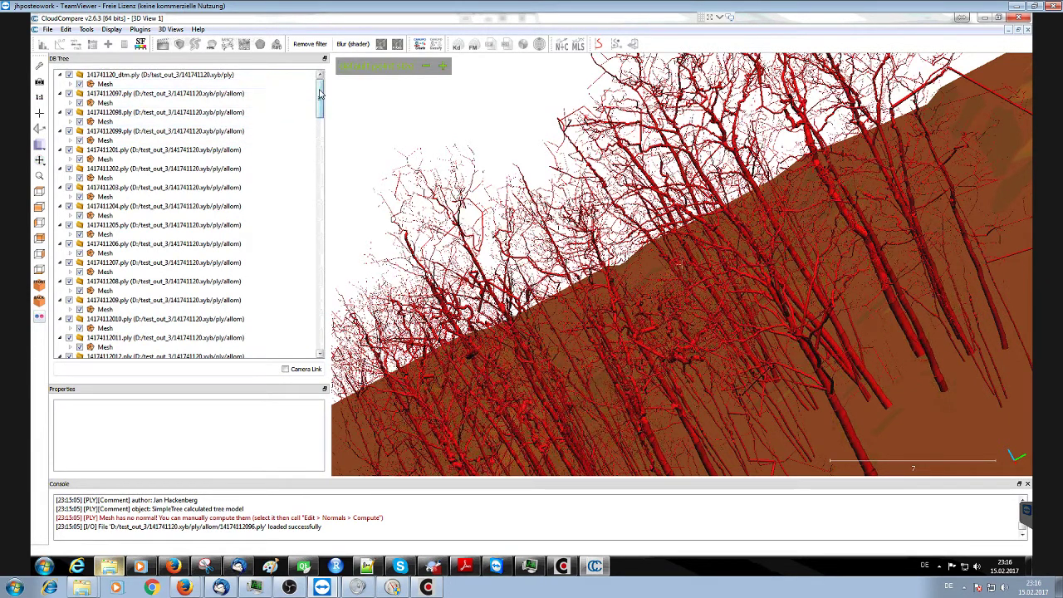
left_click(846, 424)
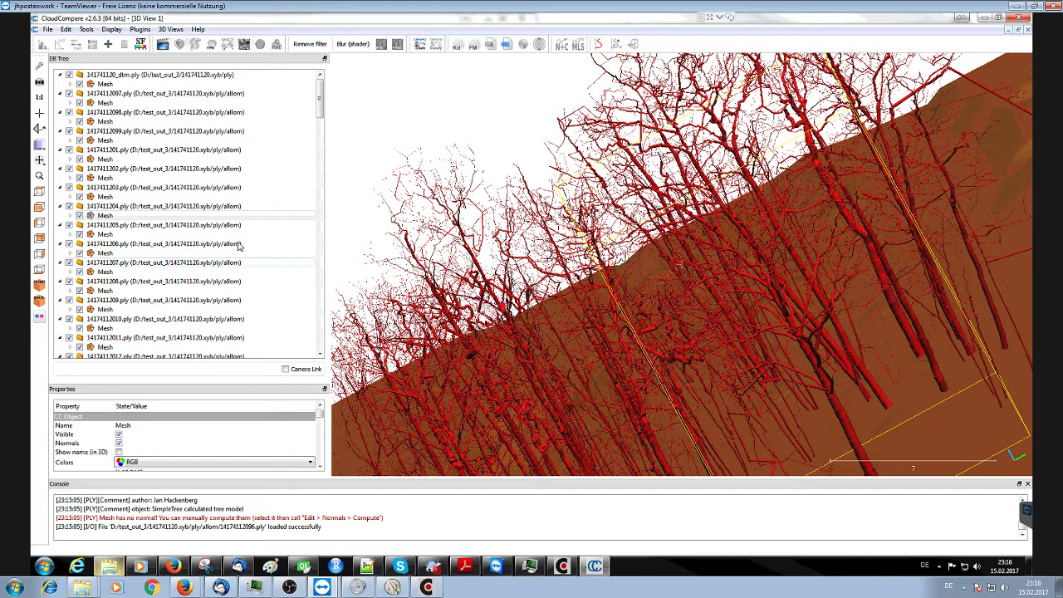
left_click(213, 217)
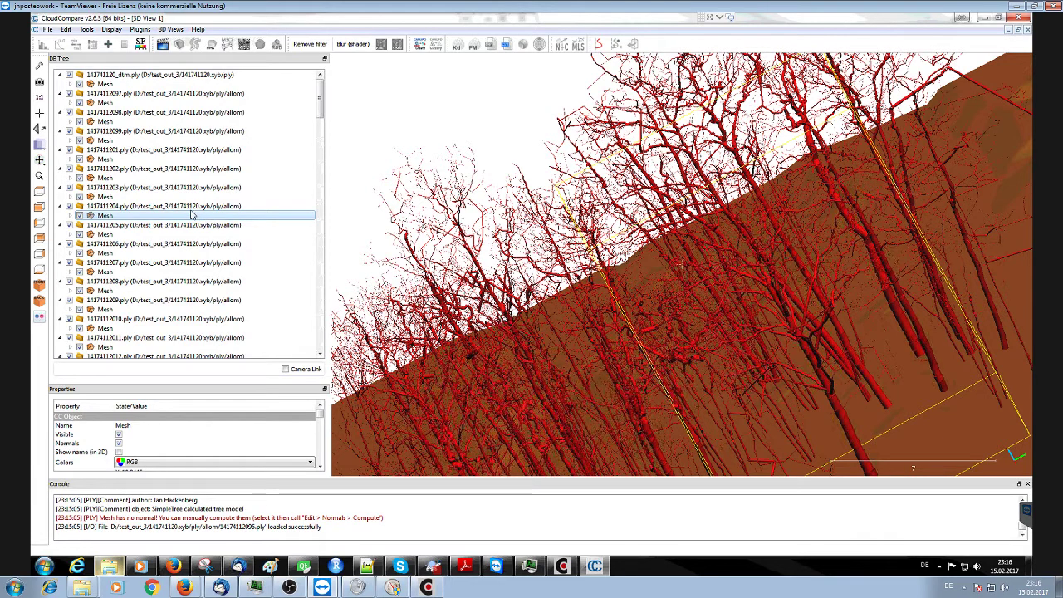
left_click(93, 206)
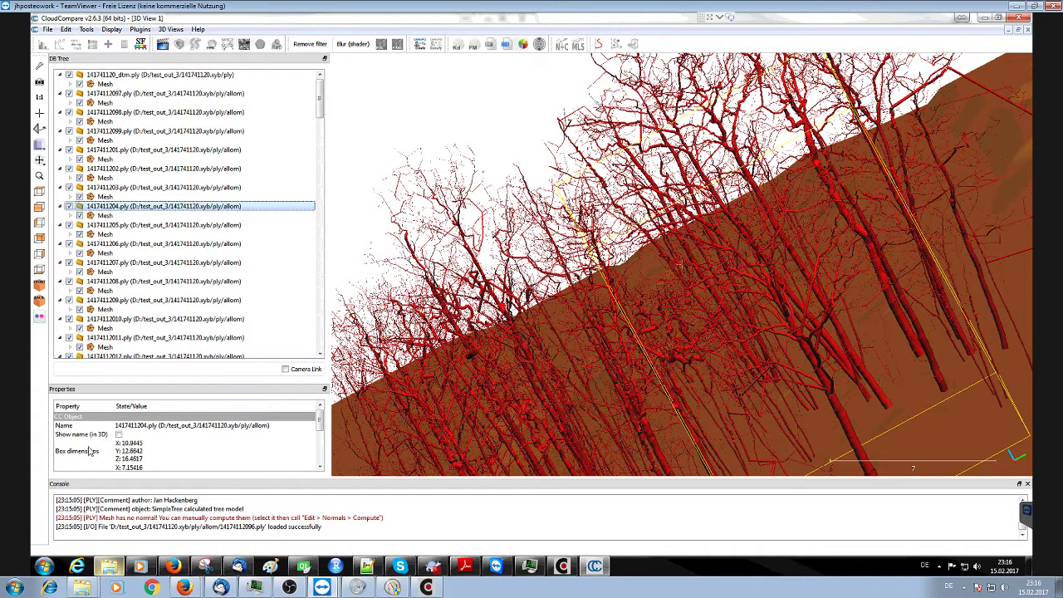
Open 1417411204.ply from the allom folder in a separate CloudCompare window, applying the proposed property mapping to all files
left_click(109, 565)
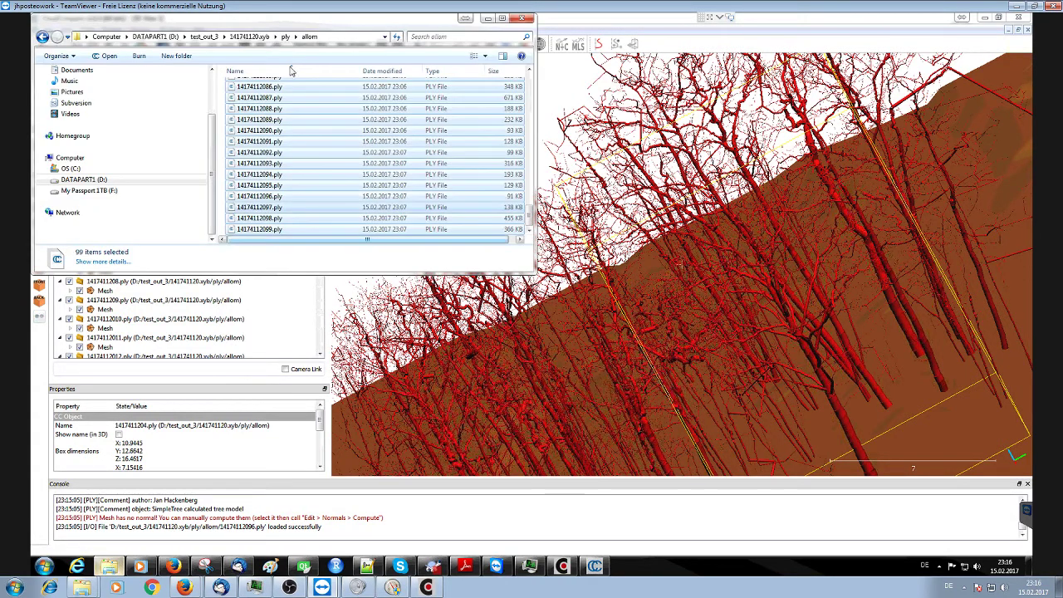
left_click(340, 119)
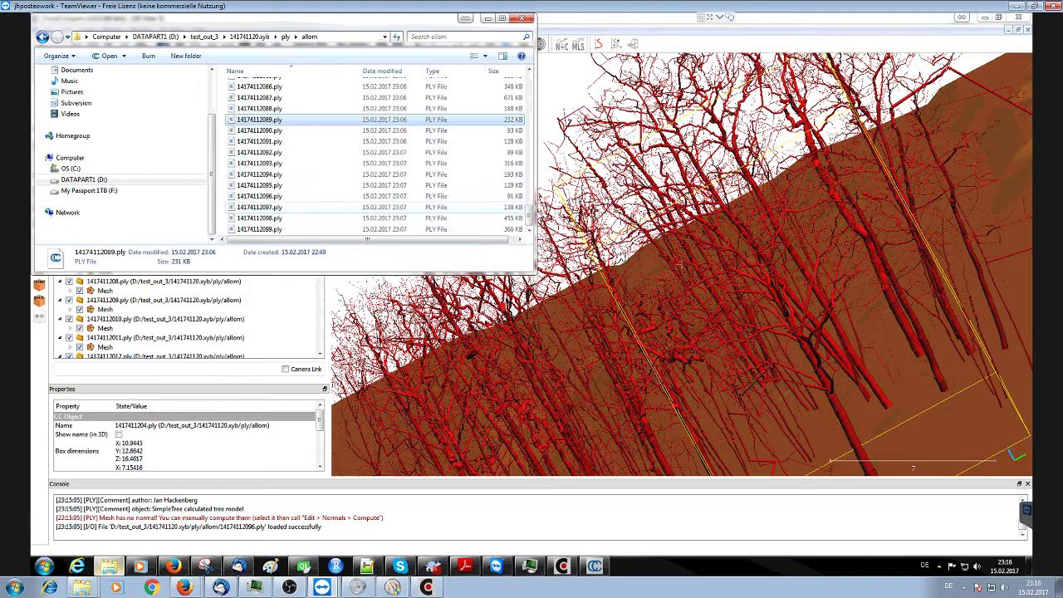
scroll(532, 181, "up", 20)
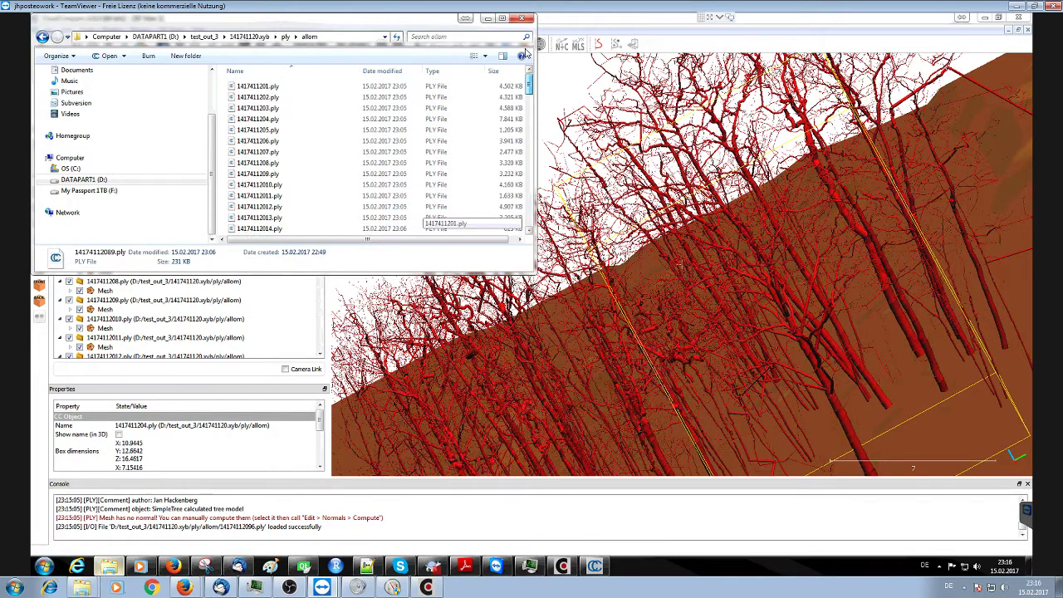
left_click(268, 122)
right_click(267, 121)
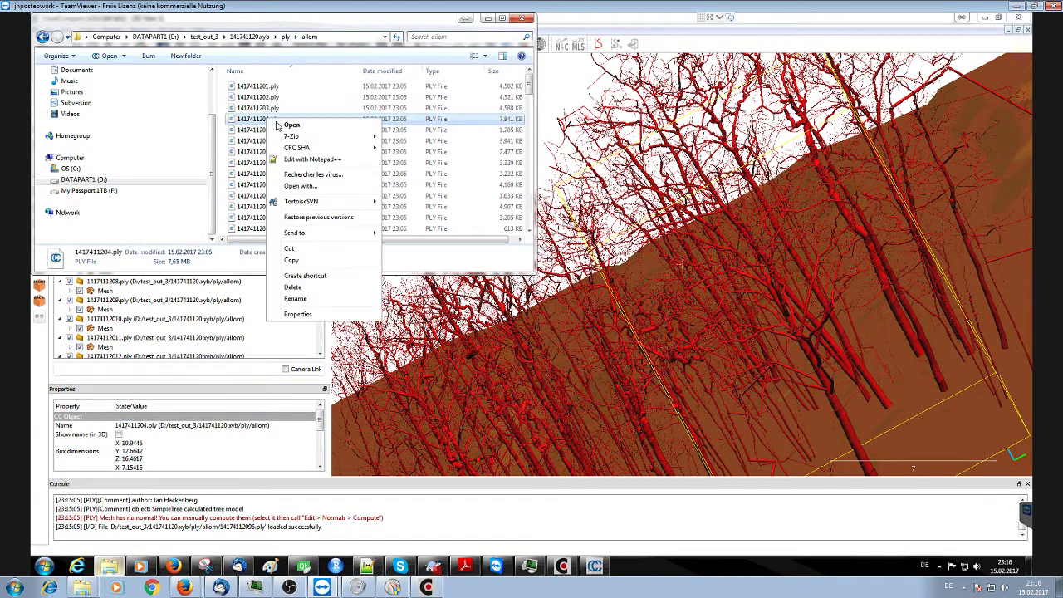
mouse_move(297, 137)
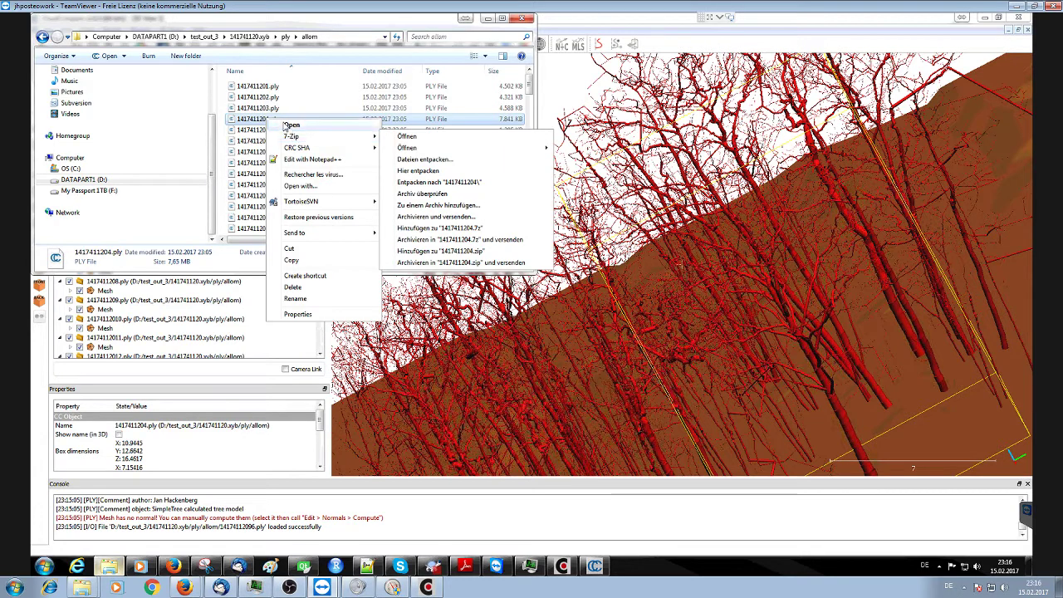
left_click(297, 124)
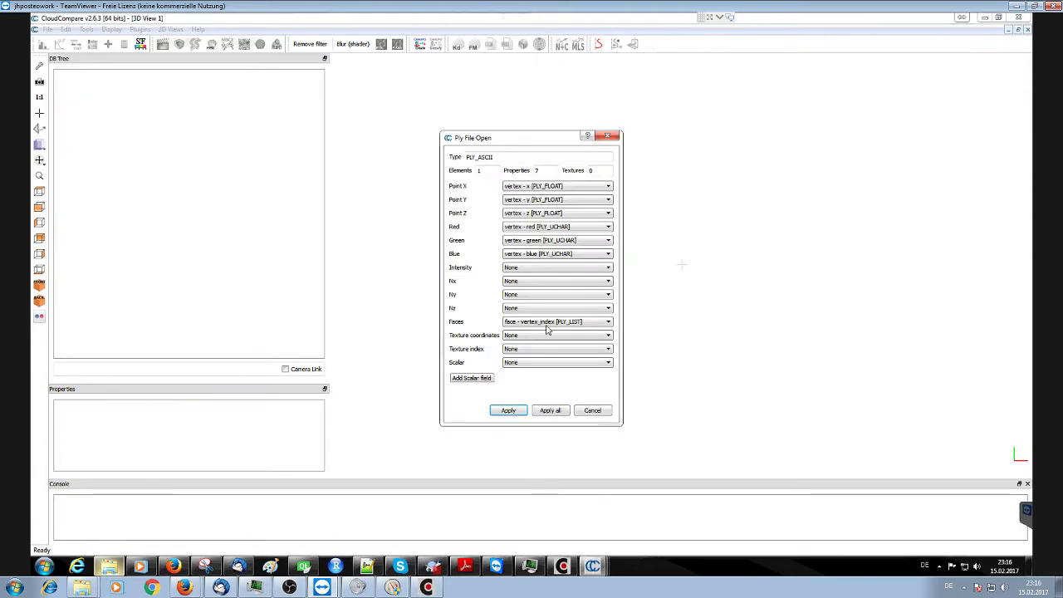
left_click(550, 410)
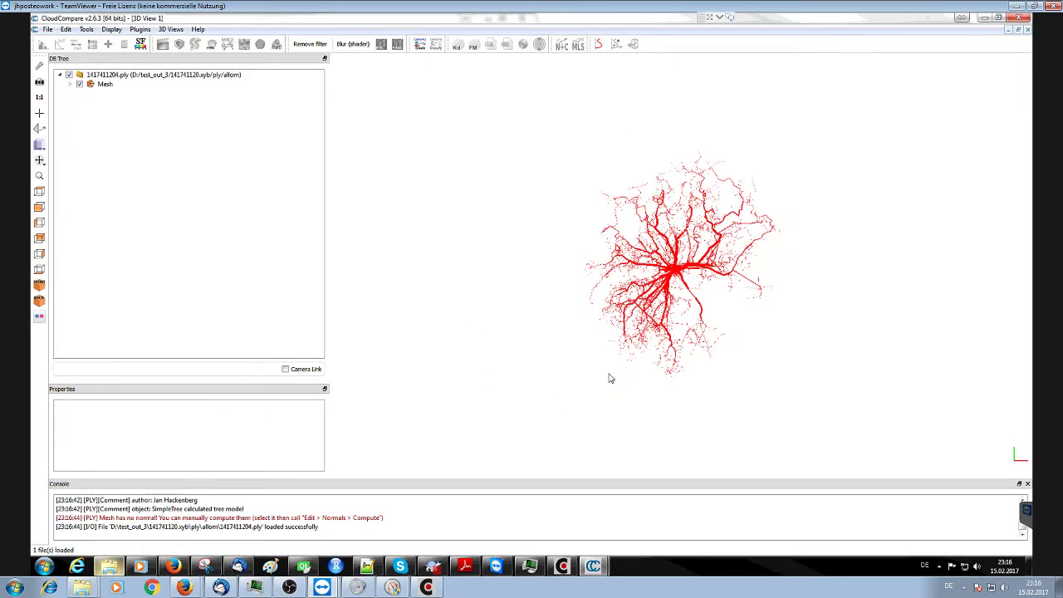
Compute per-vertex normals for the single tree's mesh and inspect its trunk and crown from several angles
left_click_drag(582, 300, 552, 212)
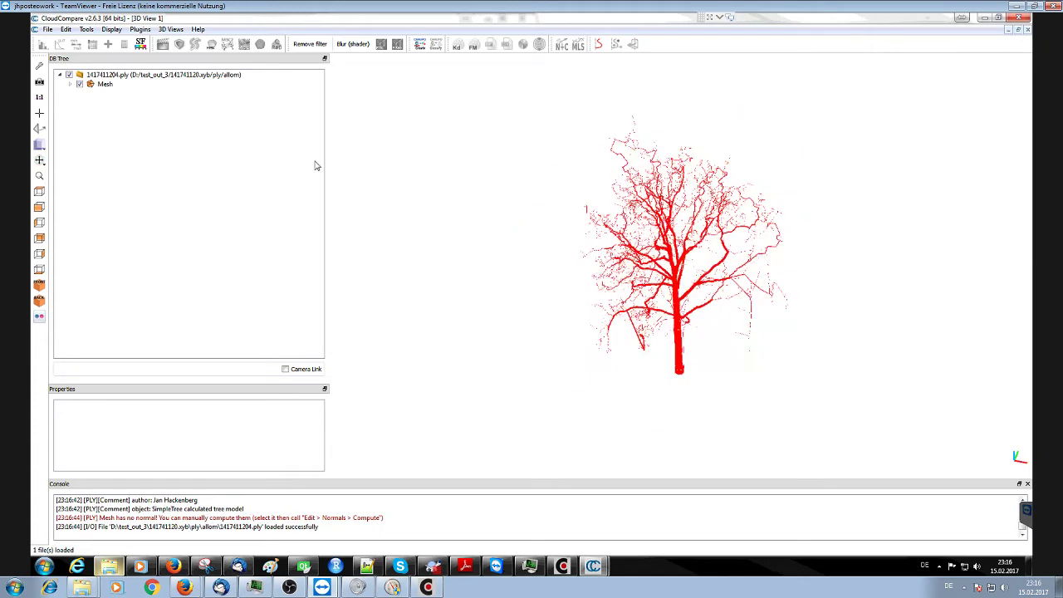
left_click(103, 85)
left_click(66, 29)
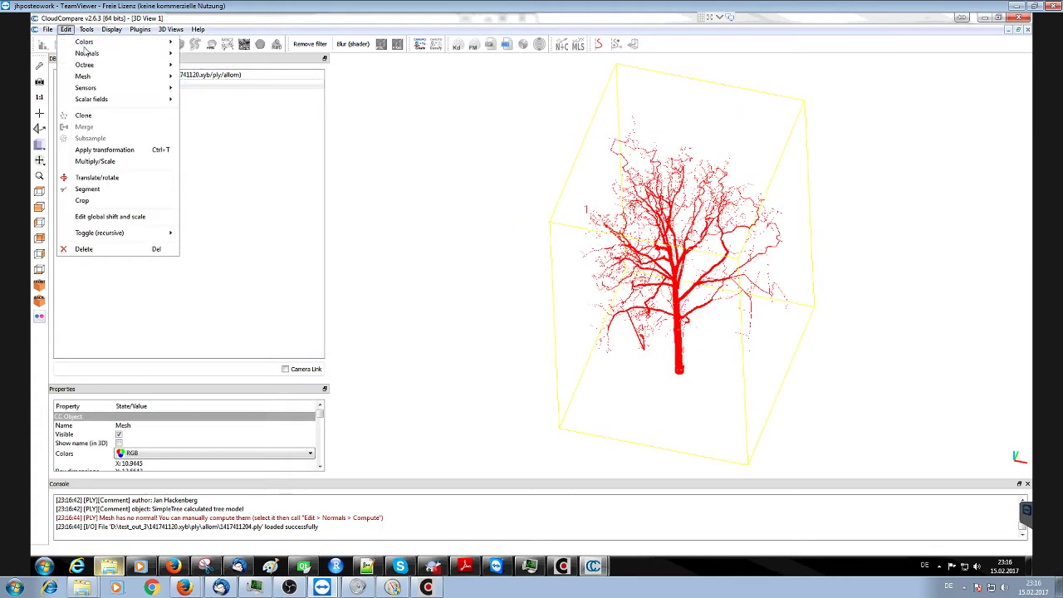
mouse_move(86, 53)
left_click(203, 53)
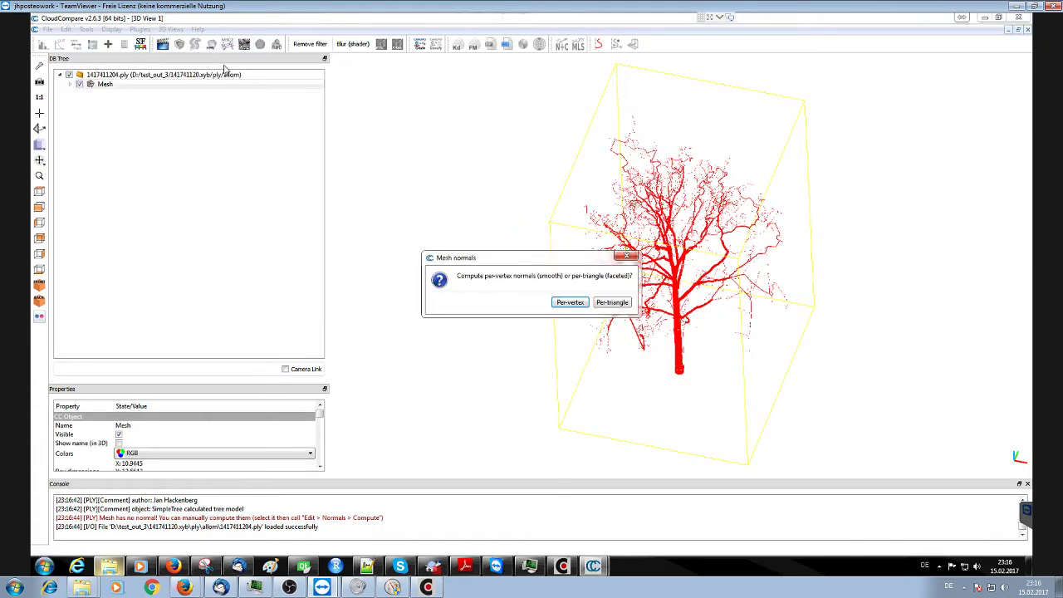
left_click(569, 302)
mouse_move(508, 255)
left_mouse_down()
mouse_move(499, 235)
mouse_move(529, 235)
left_mouse_up()
left_click_drag(573, 263, 785, 258)
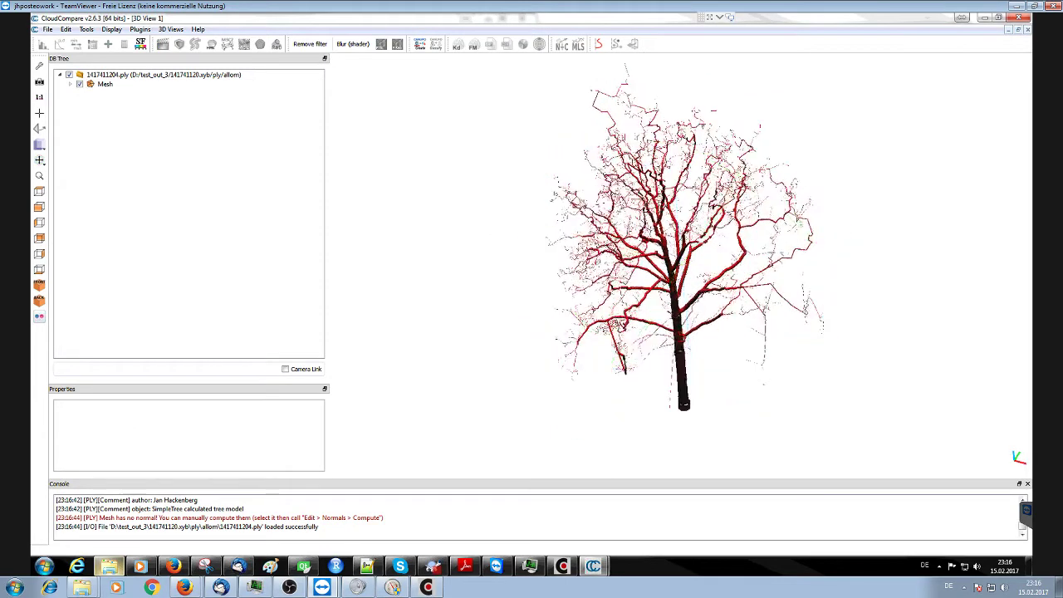
left_click_drag(569, 157, 478, 125)
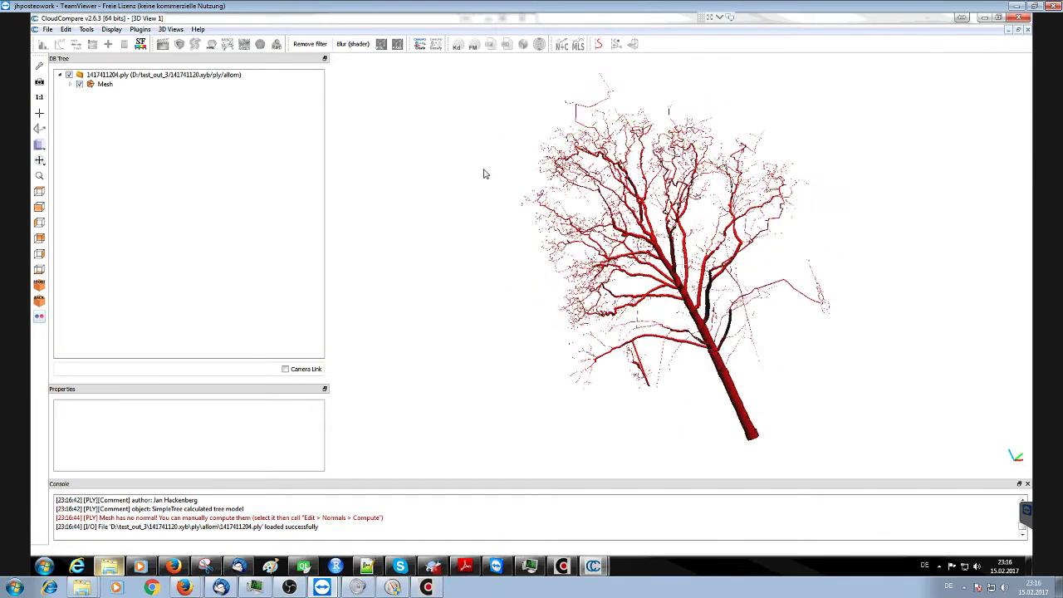
Load 1417411204.asc from the results' cloud folder alongside the tree mesh, applying the proposed column mapping to all files
key("ctrl+o")
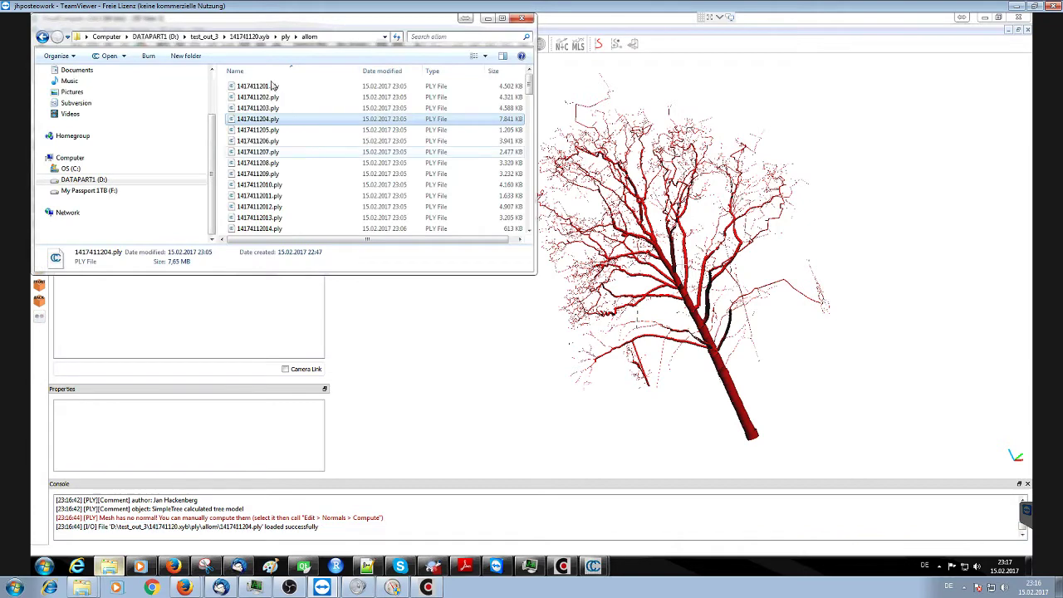
left_click(251, 36)
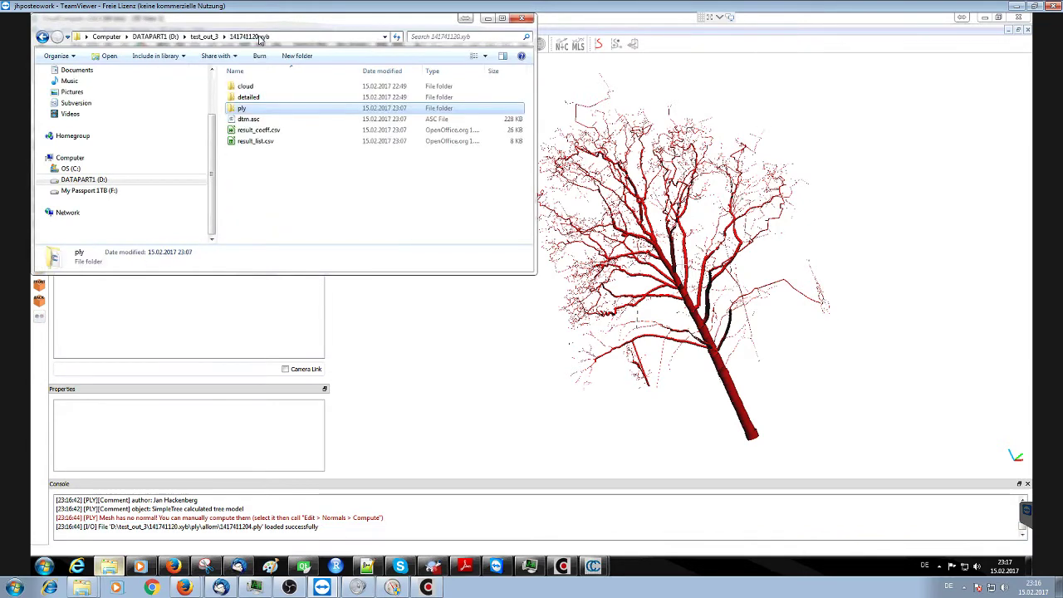
double_click(246, 86)
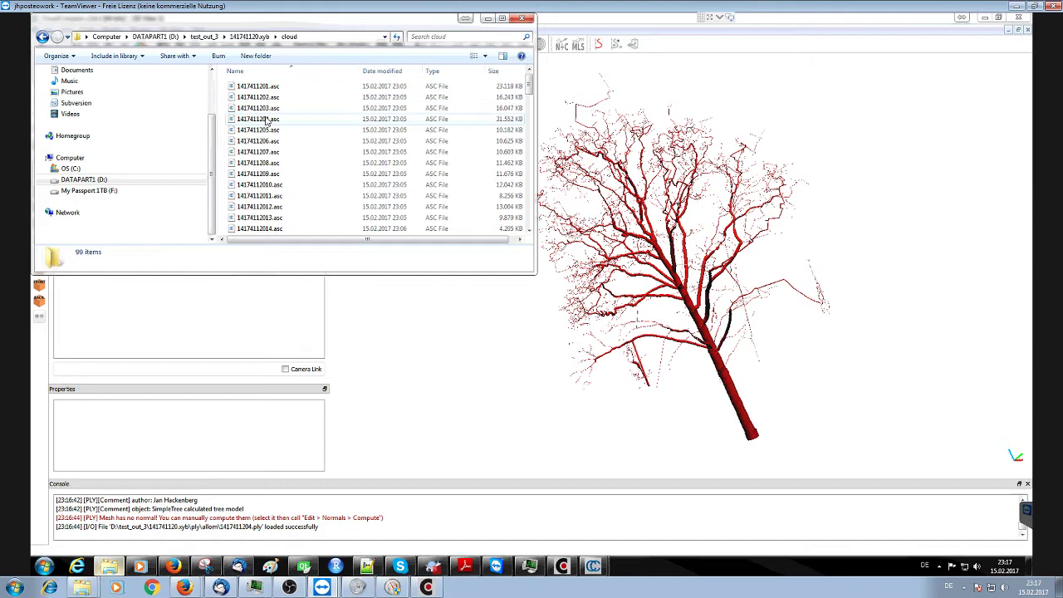
left_click(251, 121)
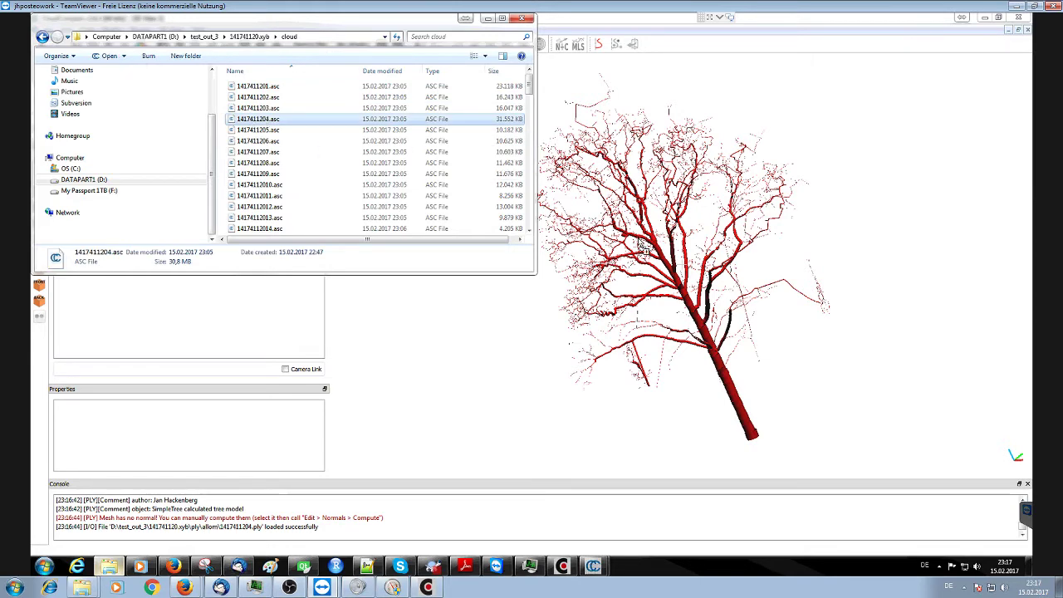
key("Return")
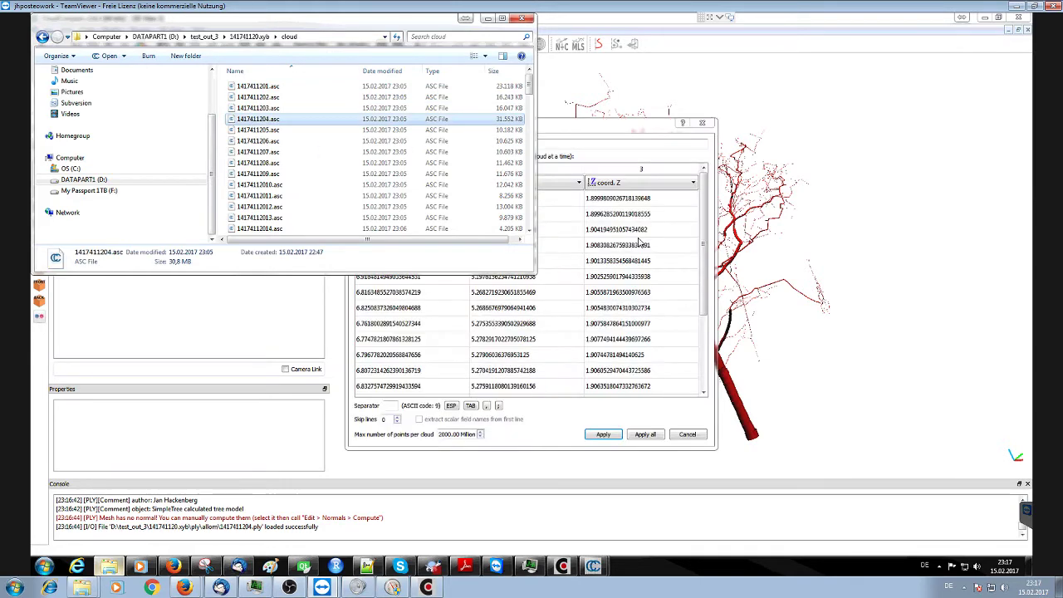
left_click(645, 434)
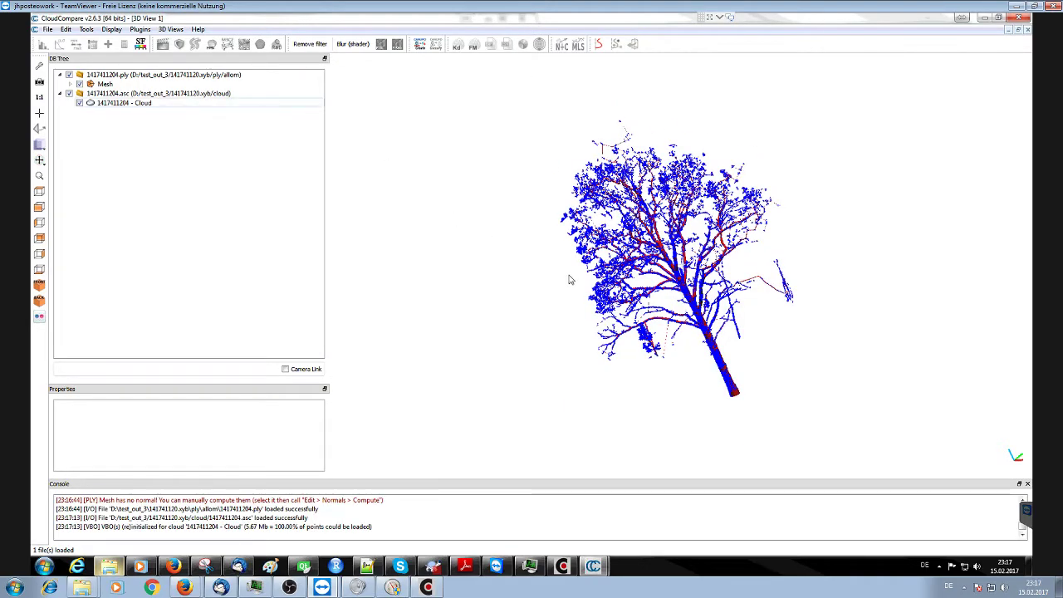
Compare the point cloud with the cylinder mesh along the tree's trunk and crown, up close and from several angles
scroll(569, 280, "up", 10)
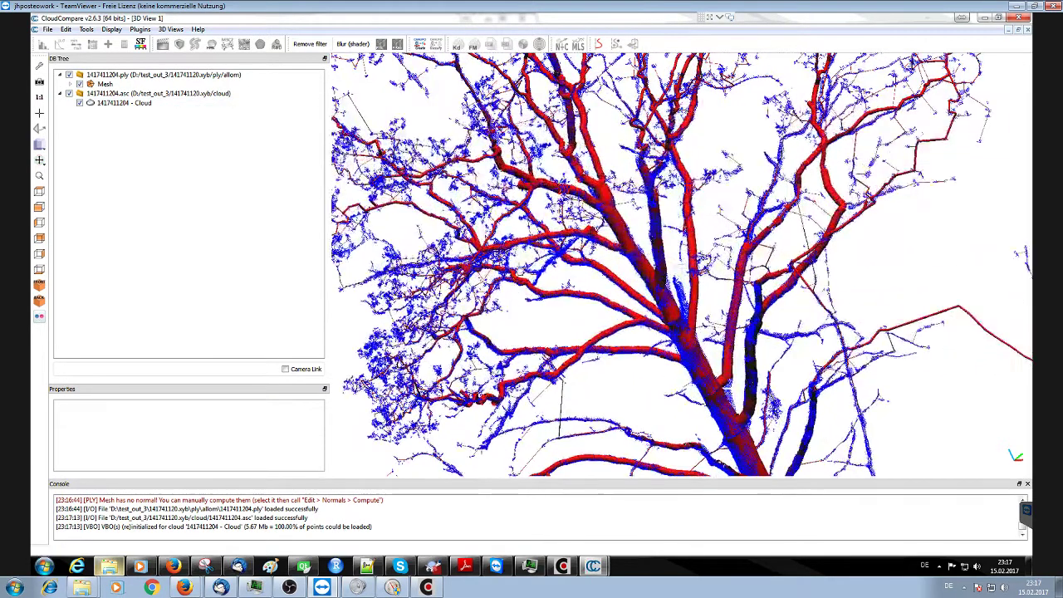
left_click_drag(538, 243, 565, 83)
scroll(664, 262, "down", 8)
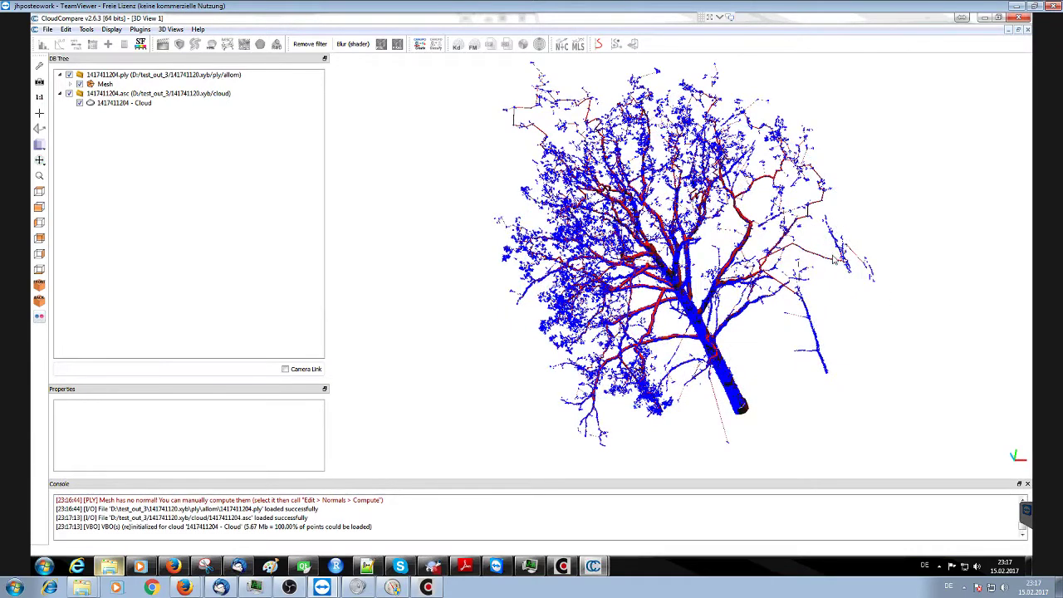
left_click_drag(834, 260, 826, 307)
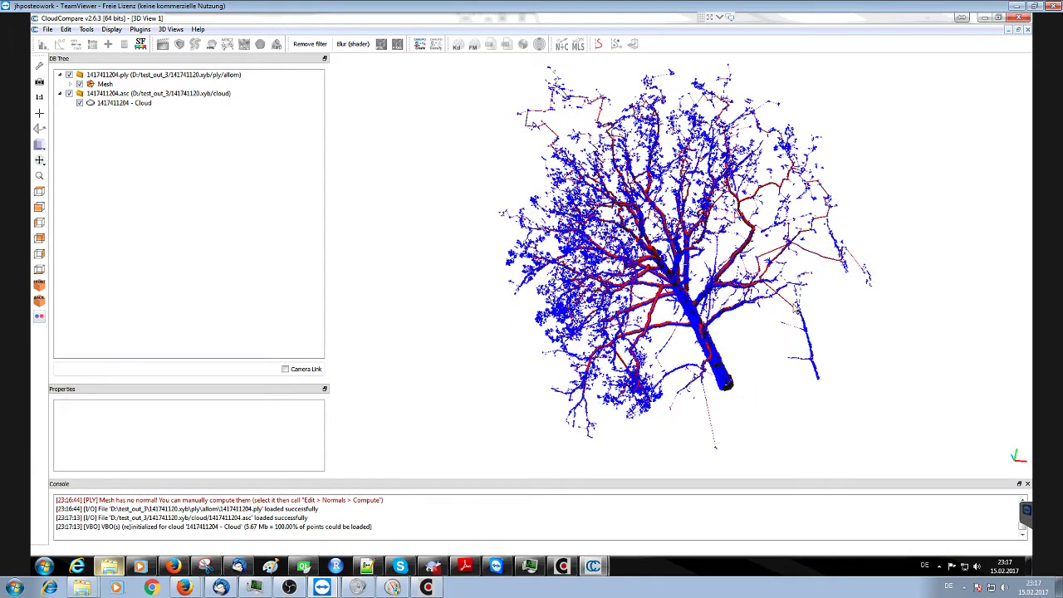
left_click_drag(738, 383, 689, 365)
scroll(689, 274, "up", 5)
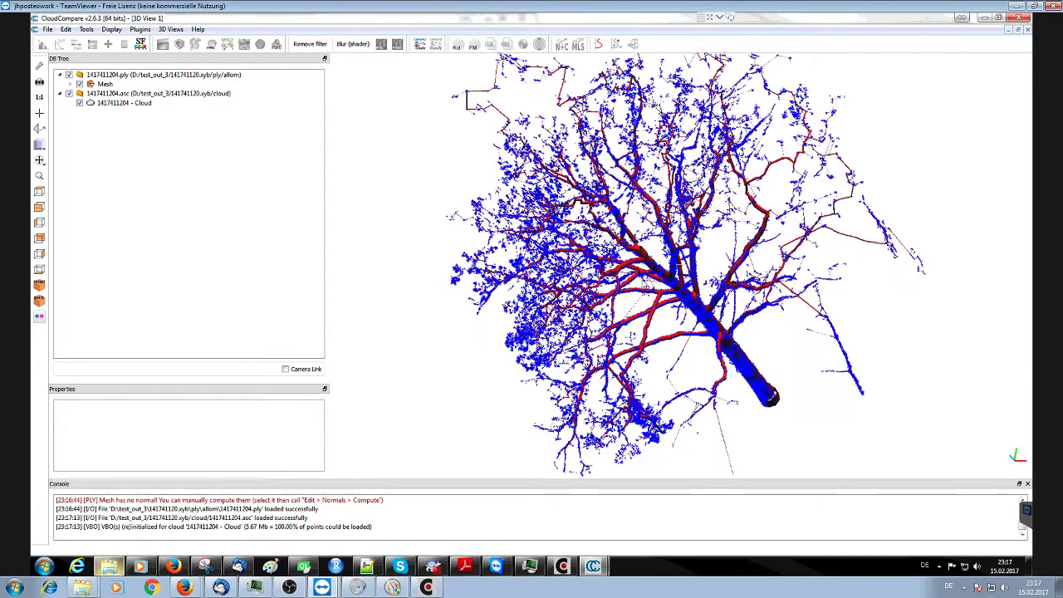
left_click_drag(735, 226, 622, 295)
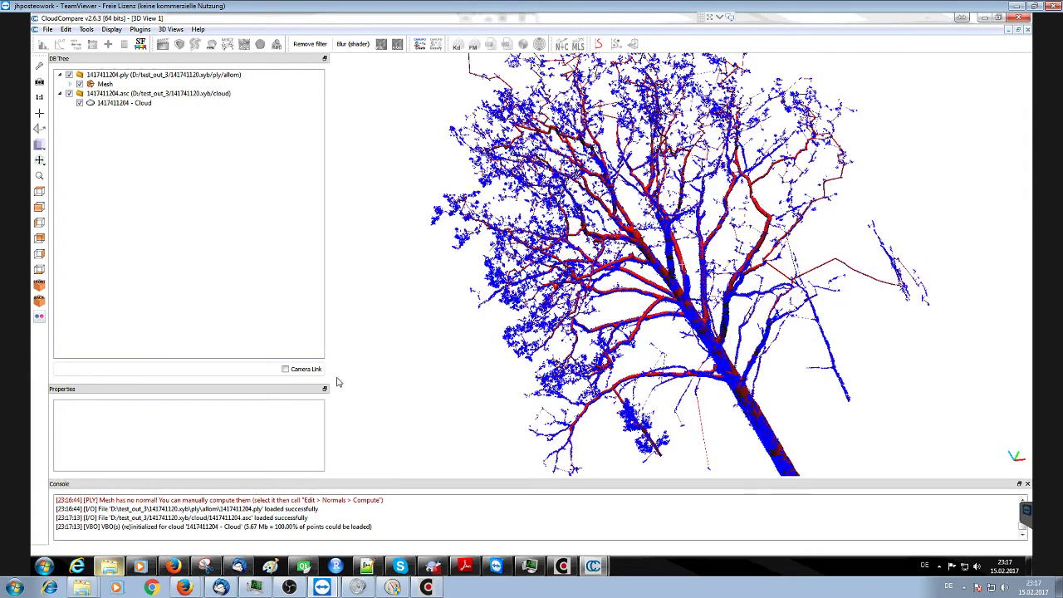
Switch to Firefox and search the web for "amapstudio"
key("ctrl+o")
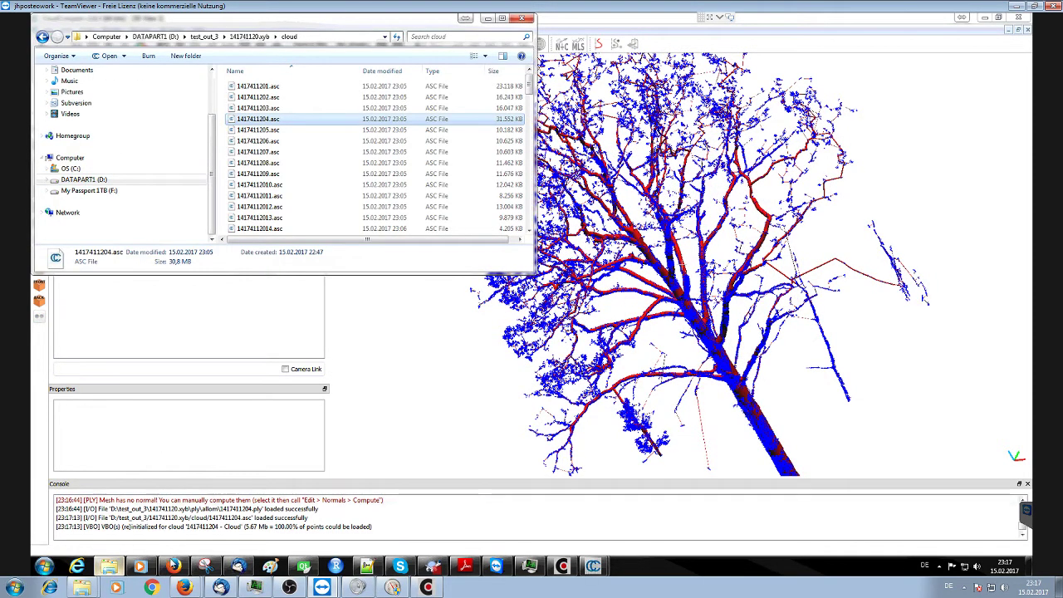
left_click(173, 566)
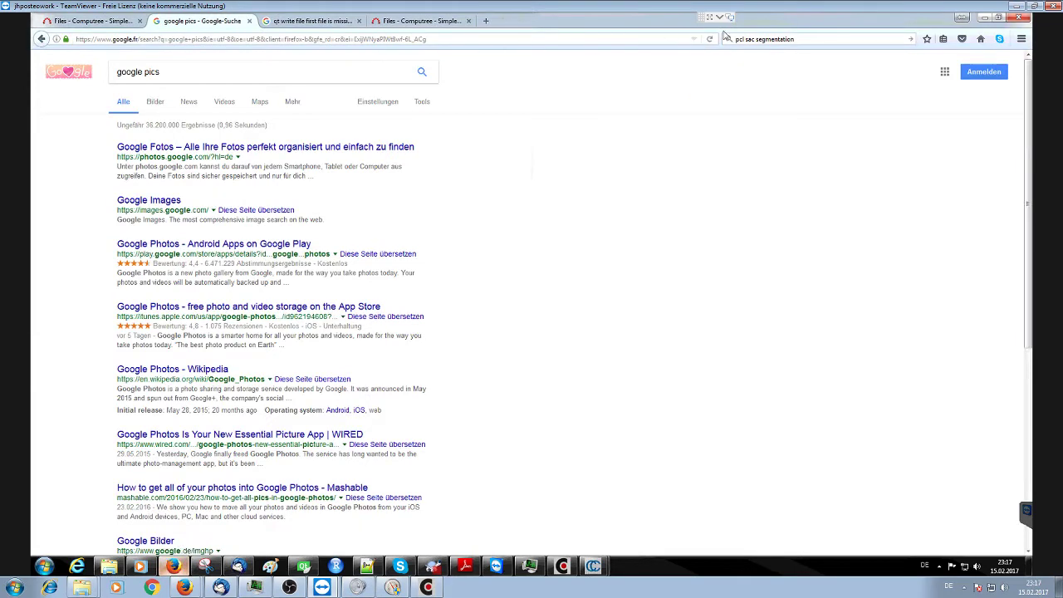
left_click(768, 41)
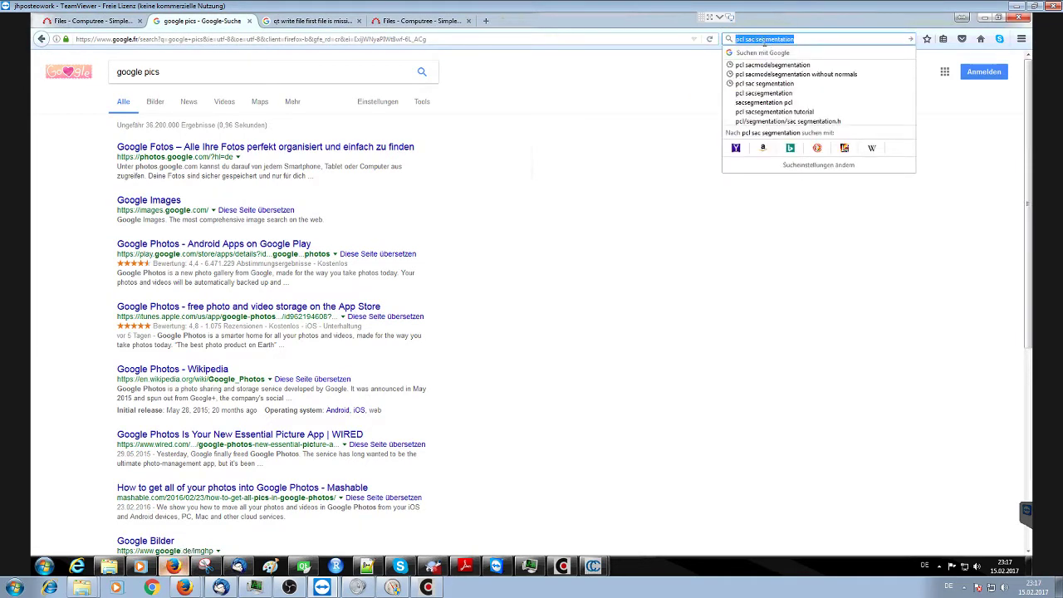
type("amaps")
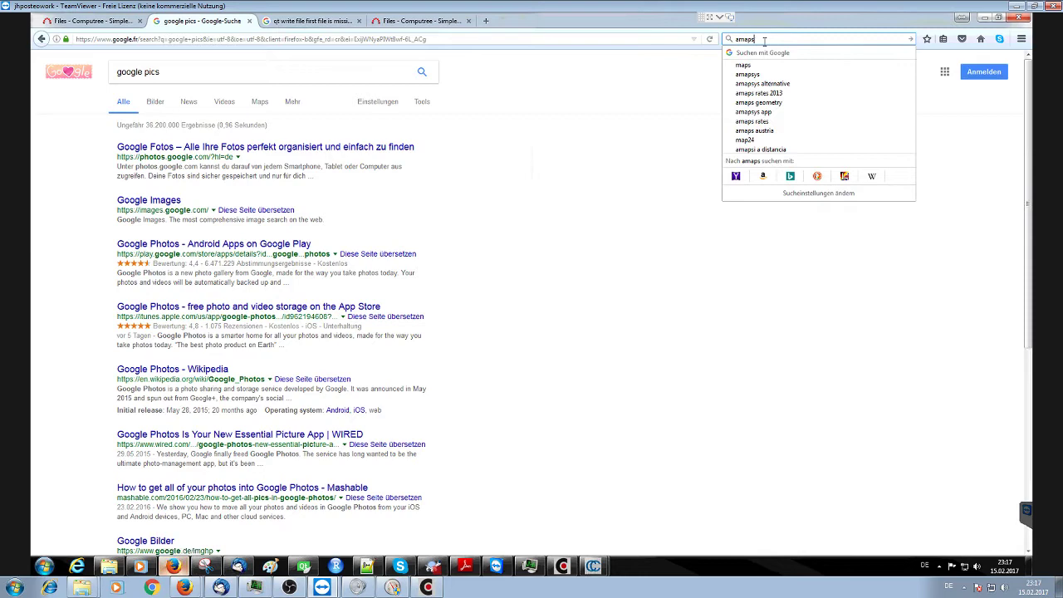
type("tudio")
key("Return")
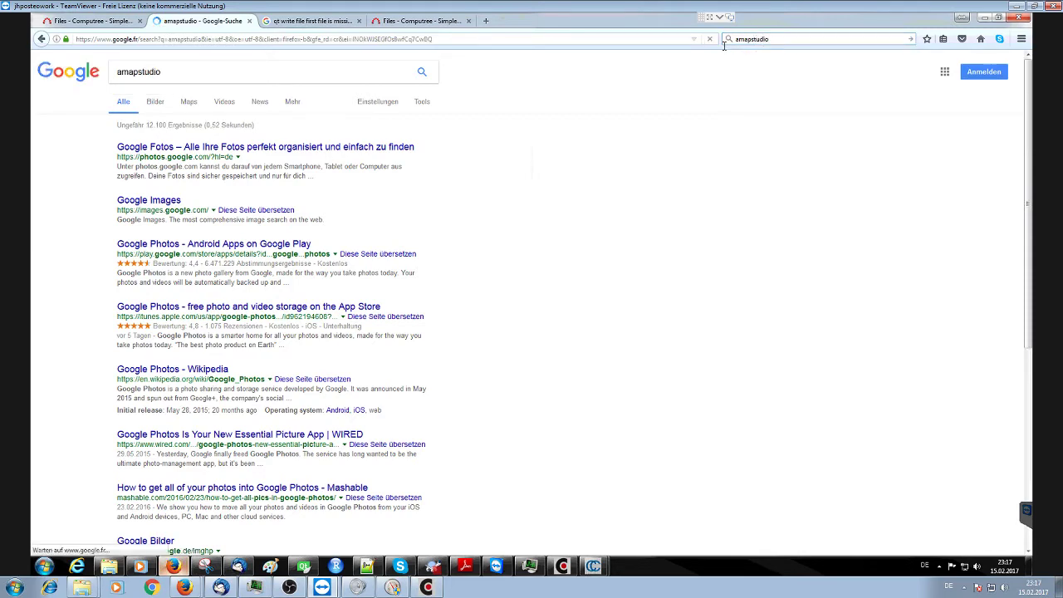
Open the AMAPstudio website from the search results and look through its home page
left_click(124, 148)
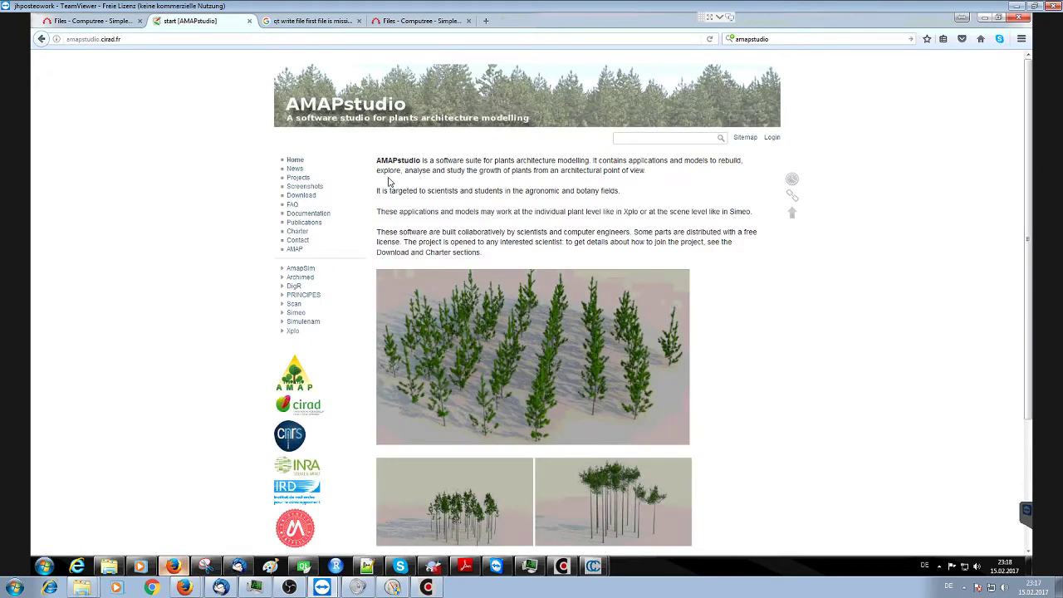
scroll(496, 203, "down", 4)
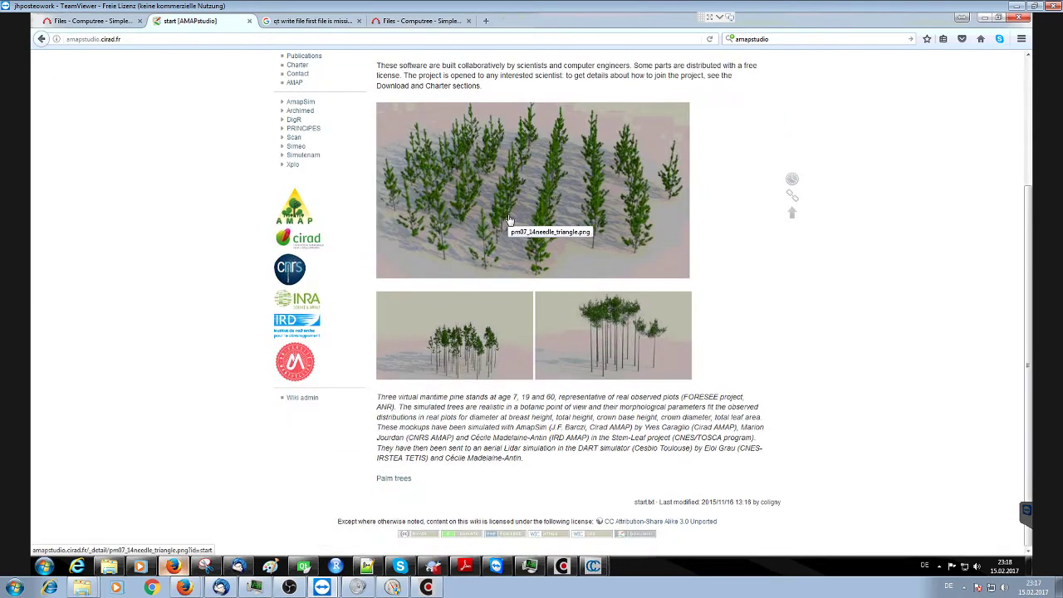
scroll(486, 204, "up", 4)
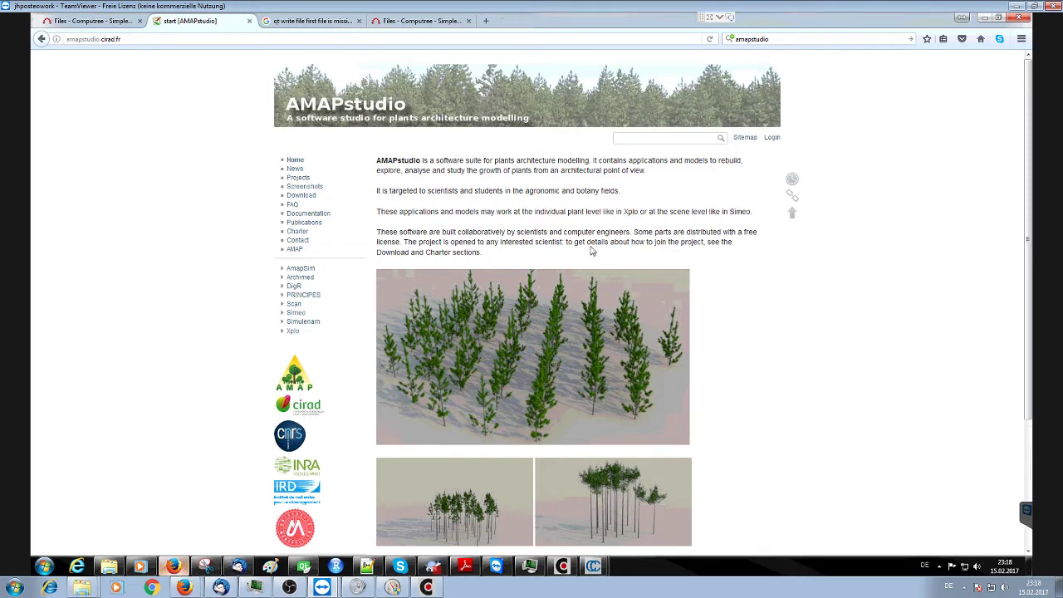
scroll(557, 362, "down", 4)
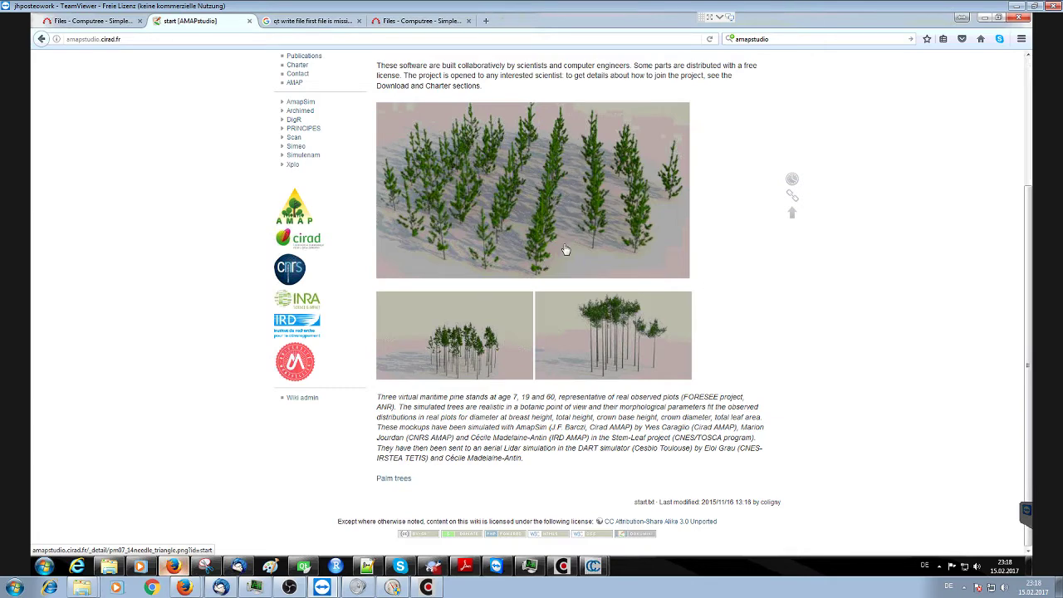
scroll(498, 245, "up", 4)
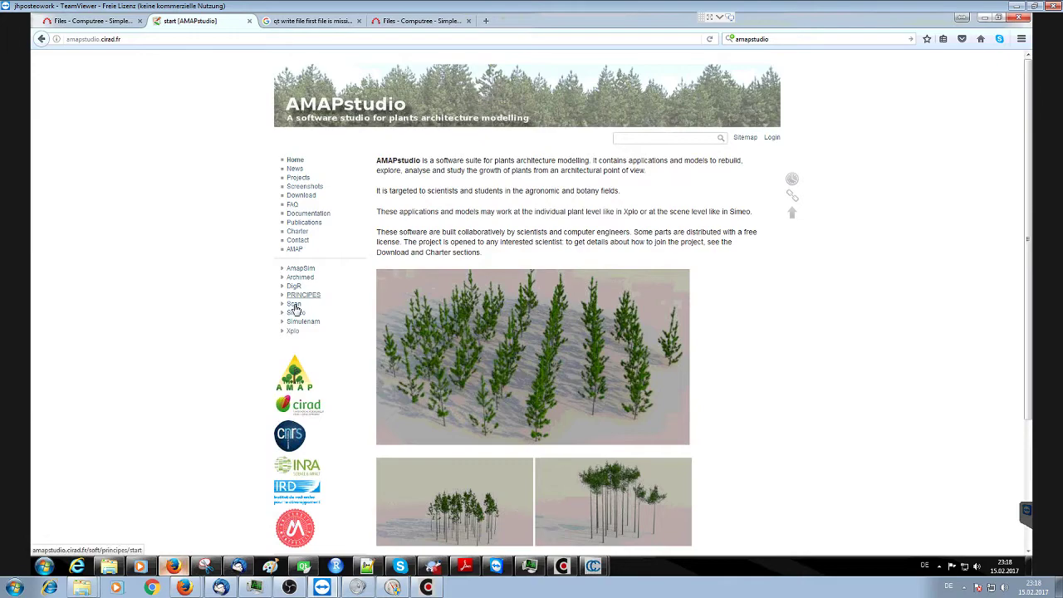
Open the page about the Scan software, read its description and highlight part of the SimpleTree entry in the references
left_click(294, 305)
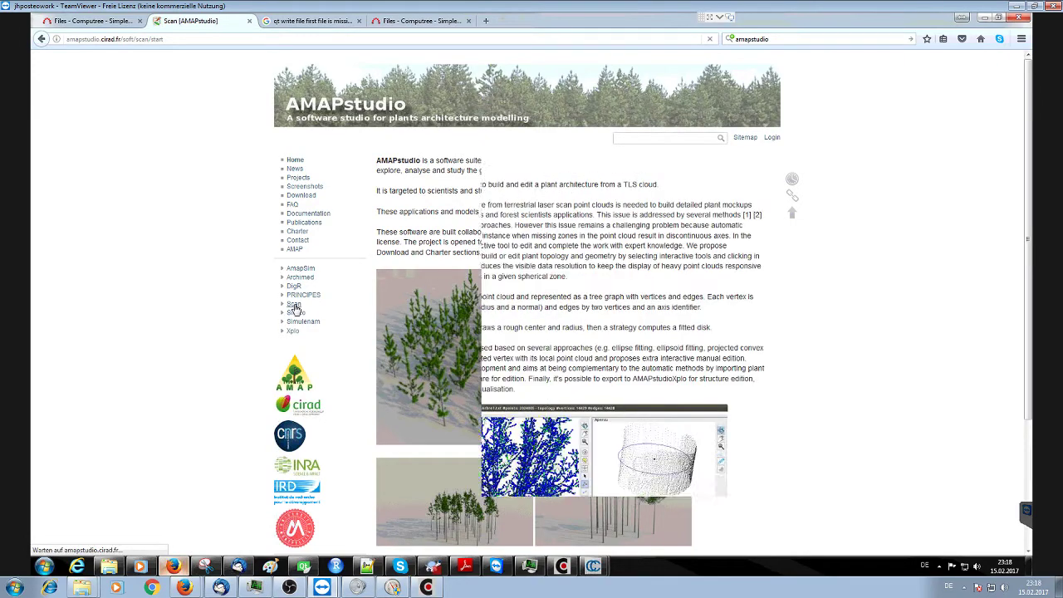
scroll(498, 224, "down", 5)
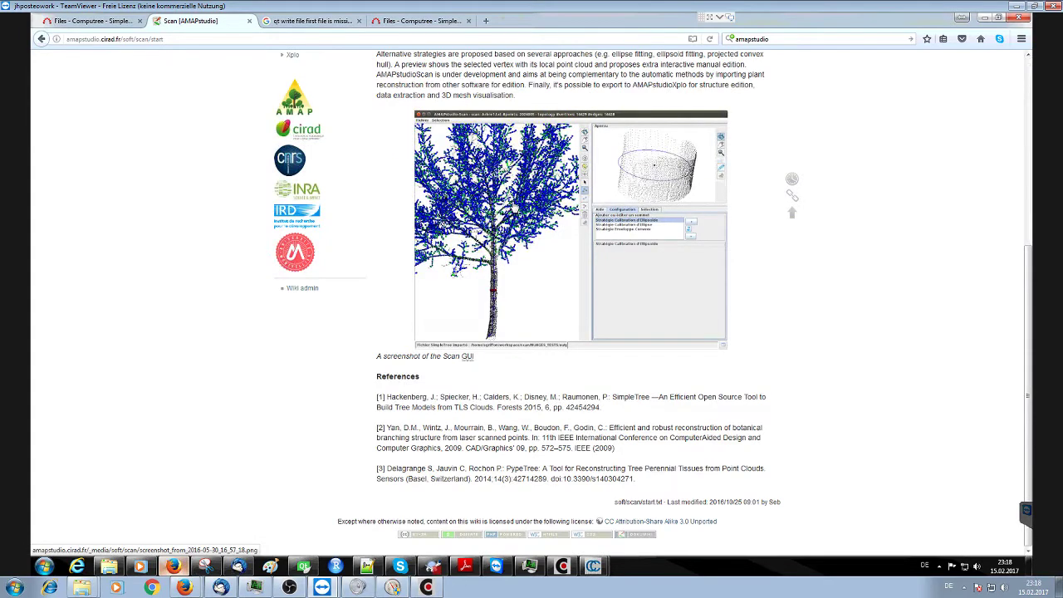
scroll(505, 324, "up", 3)
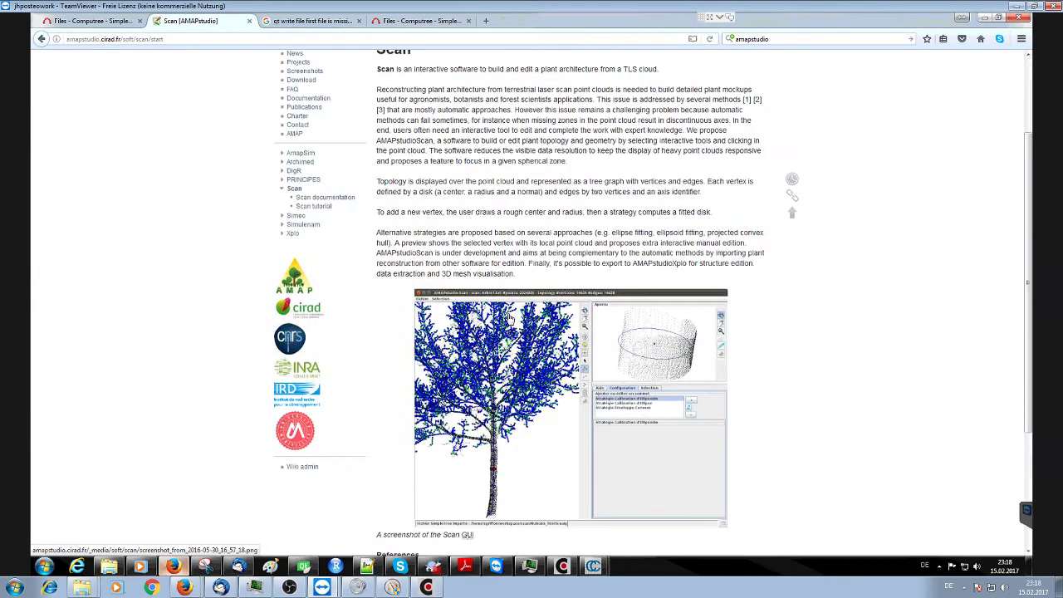
scroll(564, 174, "up", 1)
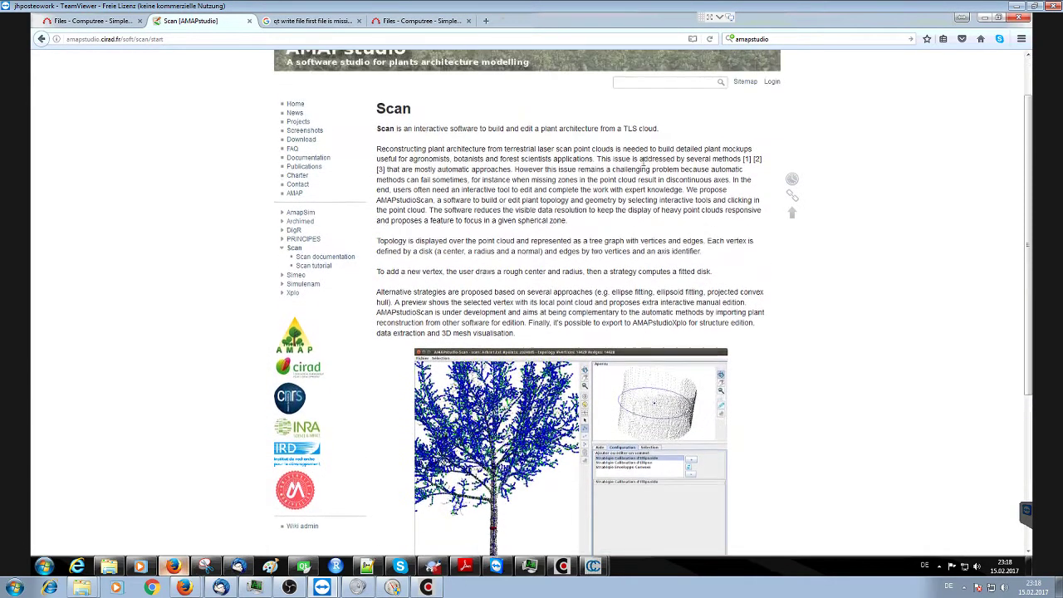
scroll(672, 190, "down", 3)
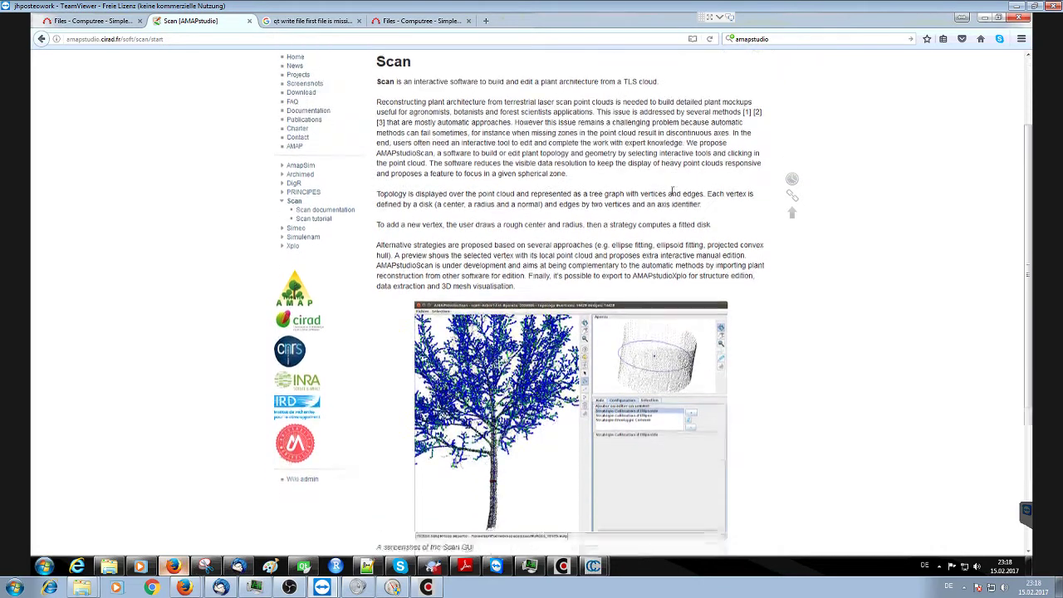
scroll(579, 289, "down", 1)
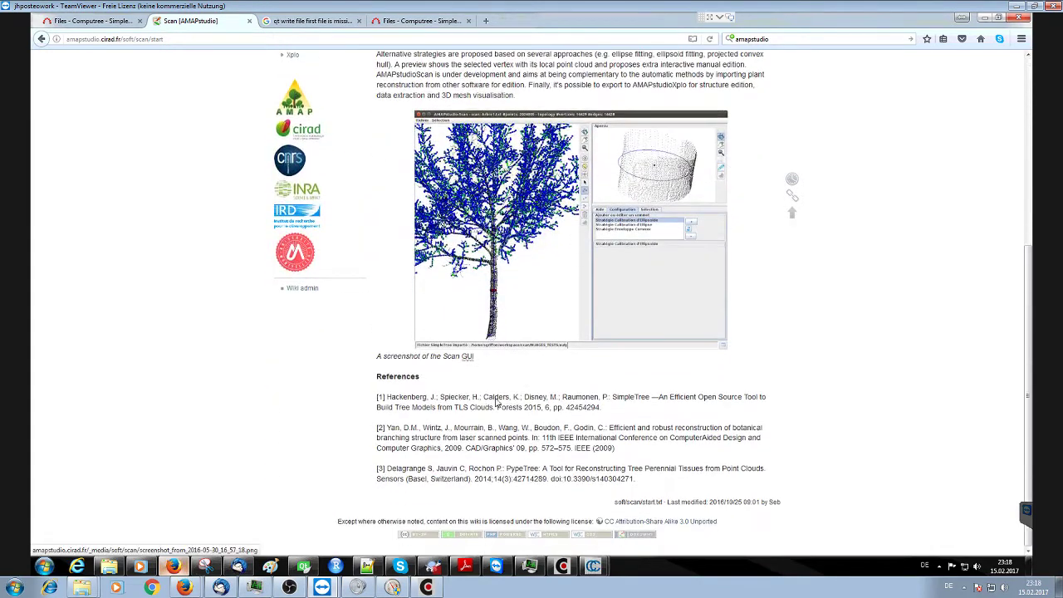
left_click_drag(535, 398, 479, 398)
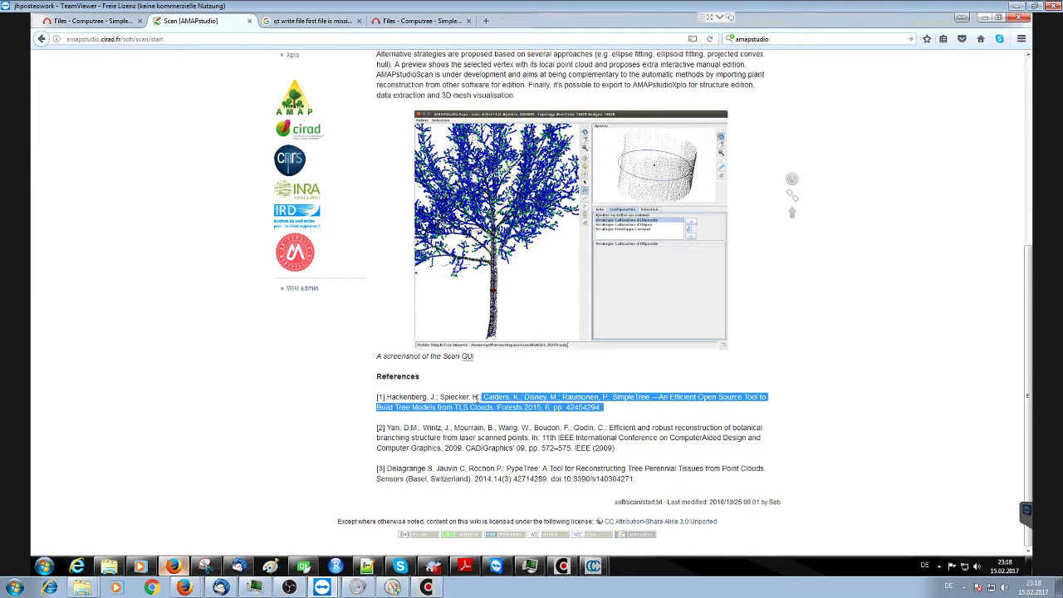
Open the Scan tutorial and read through its sections on importing a scan, editing edges and vertices, and saving
scroll(521, 422, "up", 4)
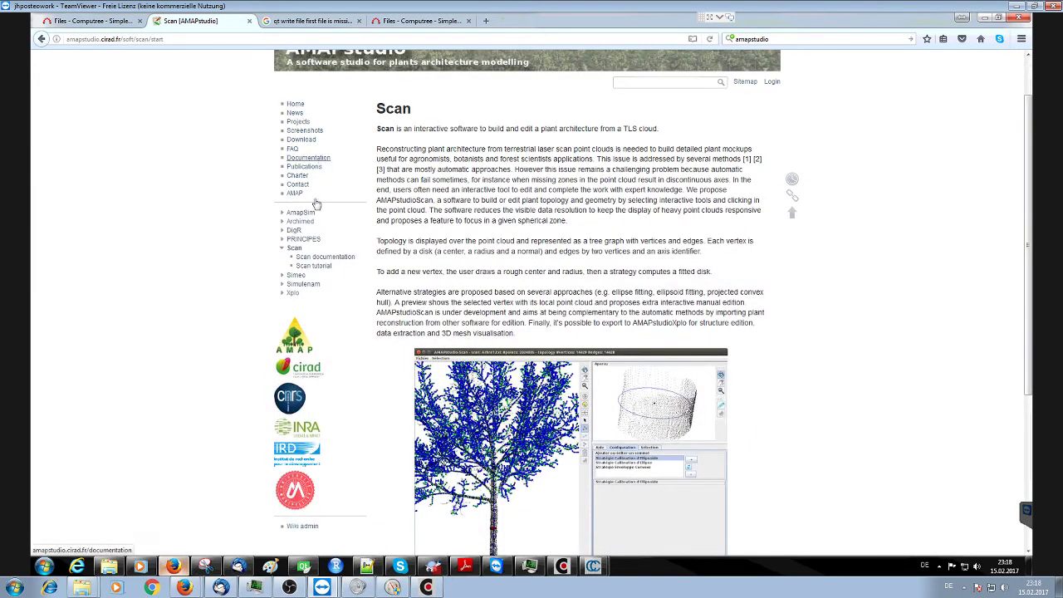
left_click(315, 268)
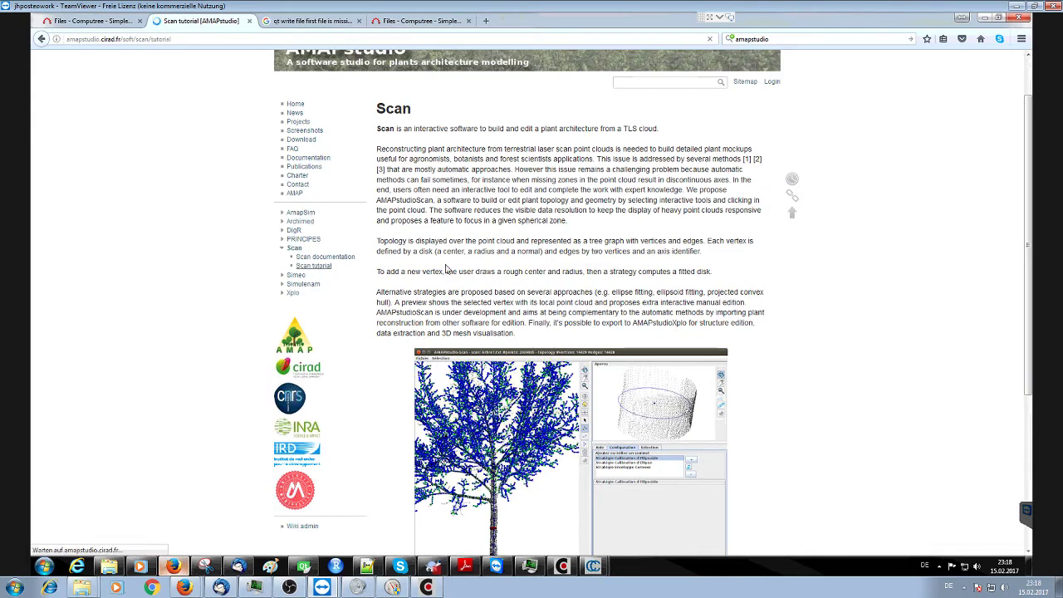
scroll(518, 238, "down", 5)
scroll(517, 238, "down", 10)
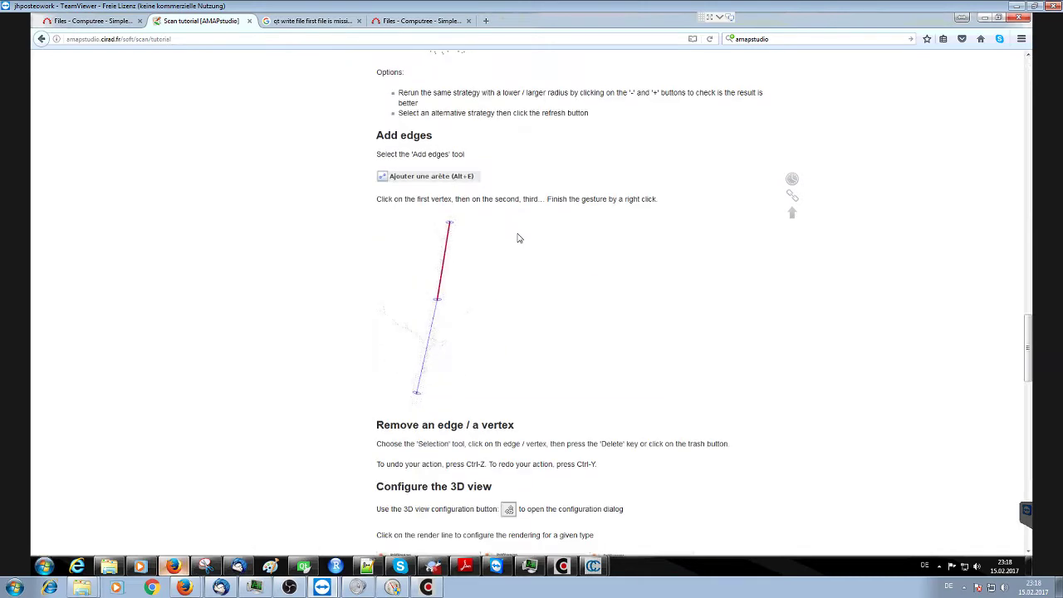
scroll(517, 238, "down", 3)
scroll(517, 238, "down", 1)
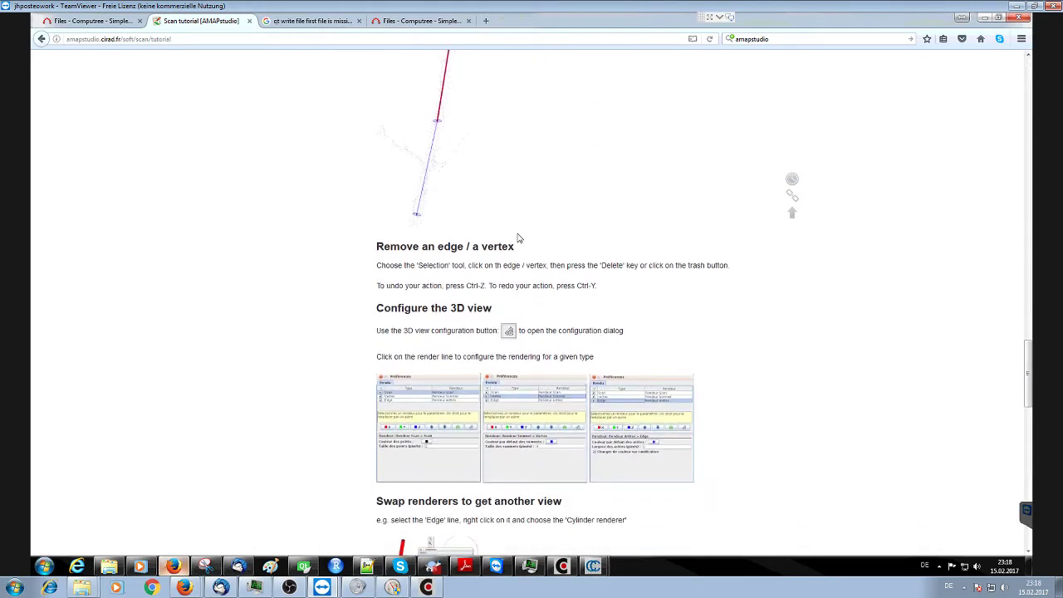
scroll(517, 238, "down", 9)
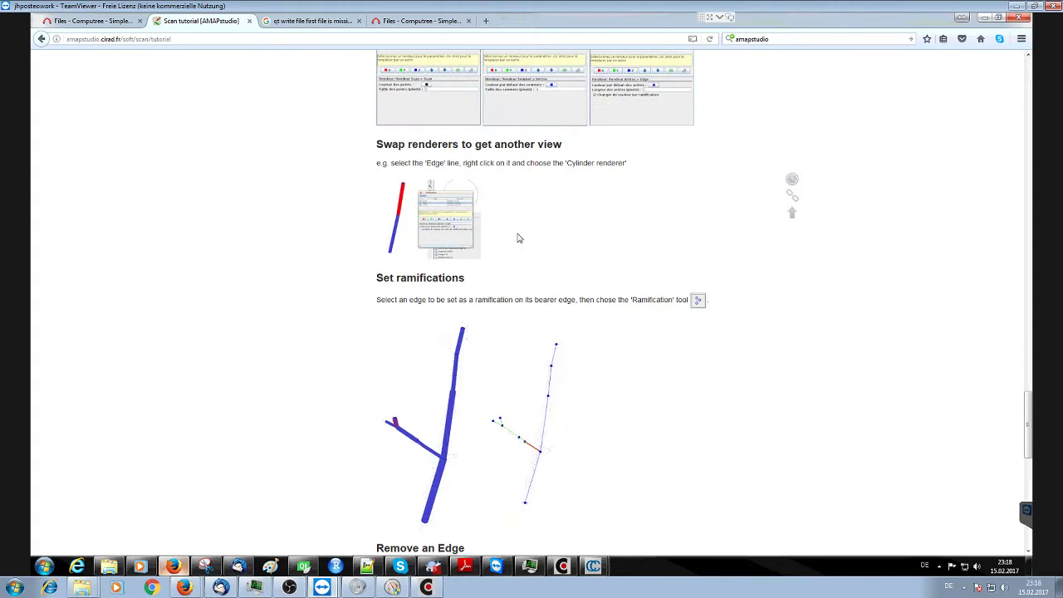
scroll(518, 240, "down", 7)
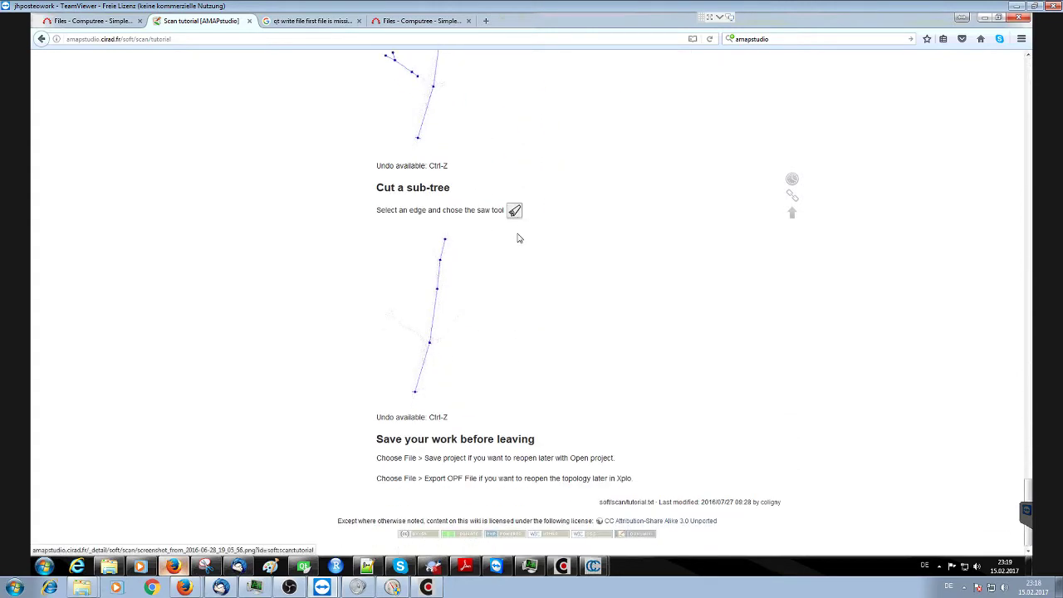
scroll(517, 238, "up", 20)
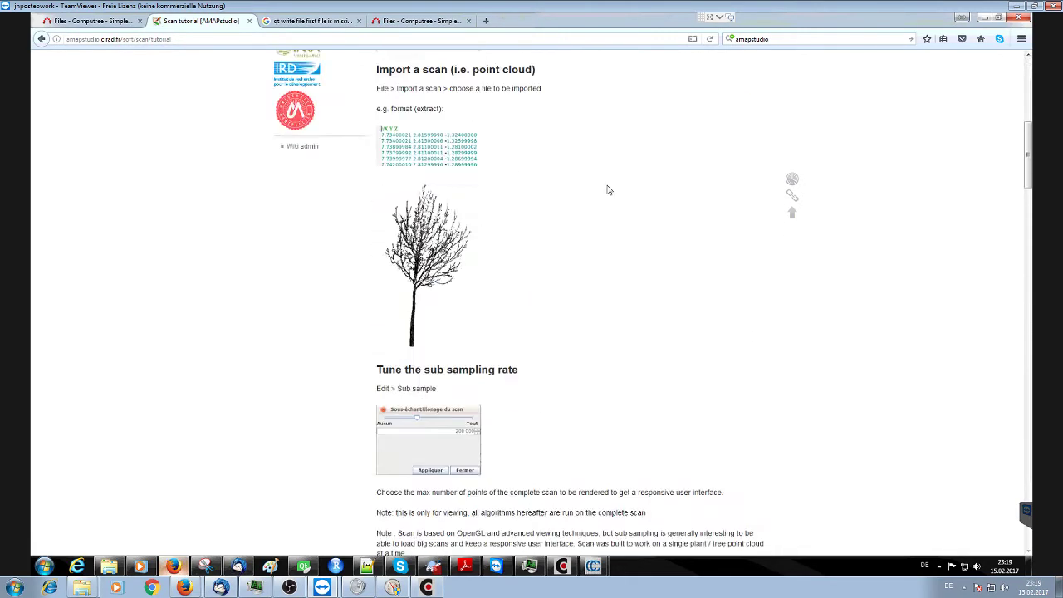
Review the tutorial sections from importing a scan to importing a SimpleTree topology, and highlight part of the topology heading
scroll(607, 190, "up", 4)
scroll(595, 220, "down", 9)
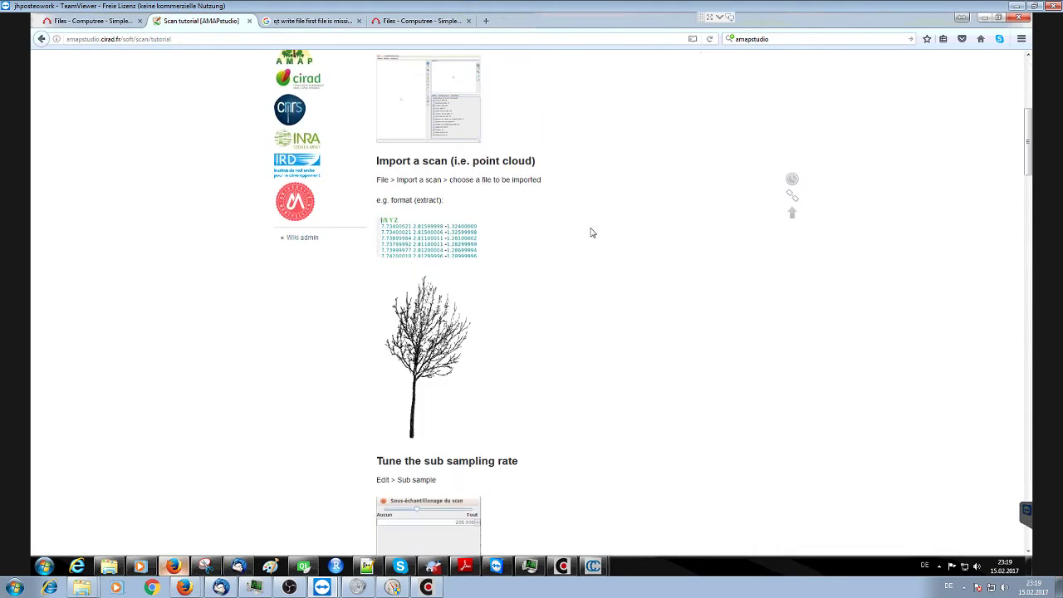
scroll(460, 186, "down", 3)
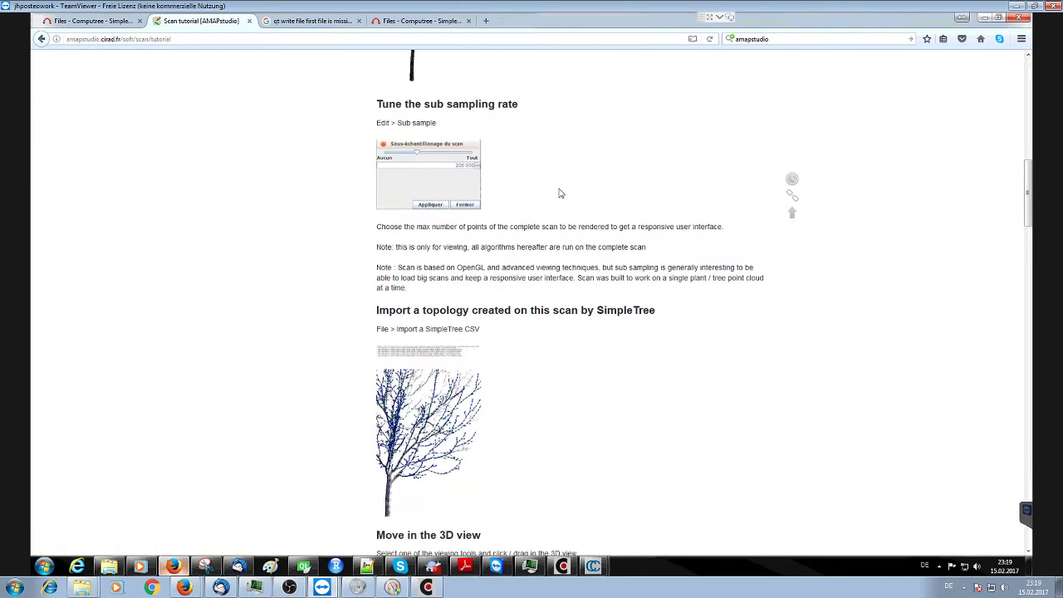
scroll(559, 194, "down", 3)
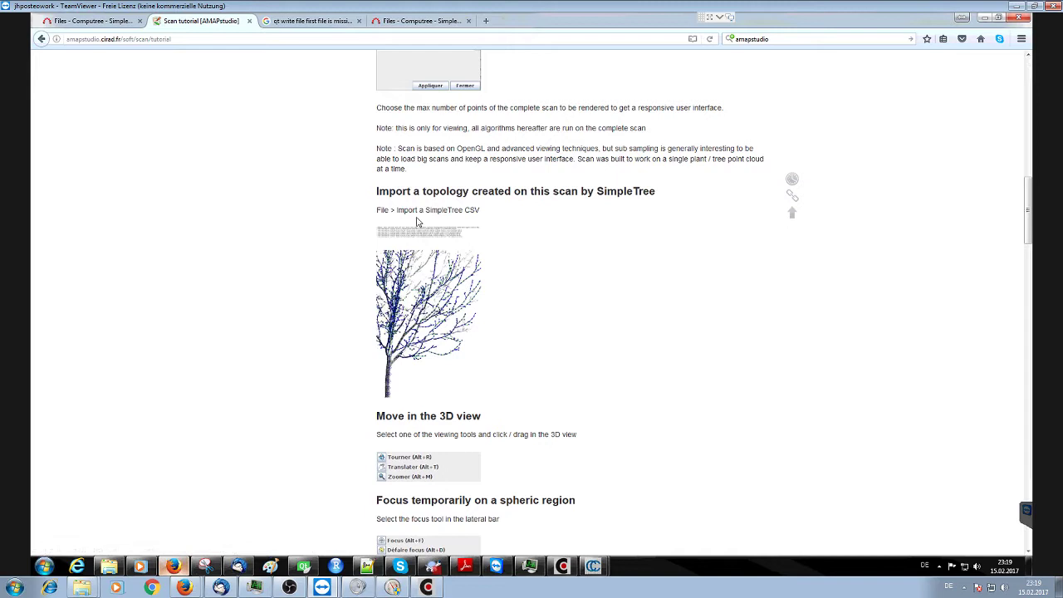
left_click_drag(478, 191, 674, 203)
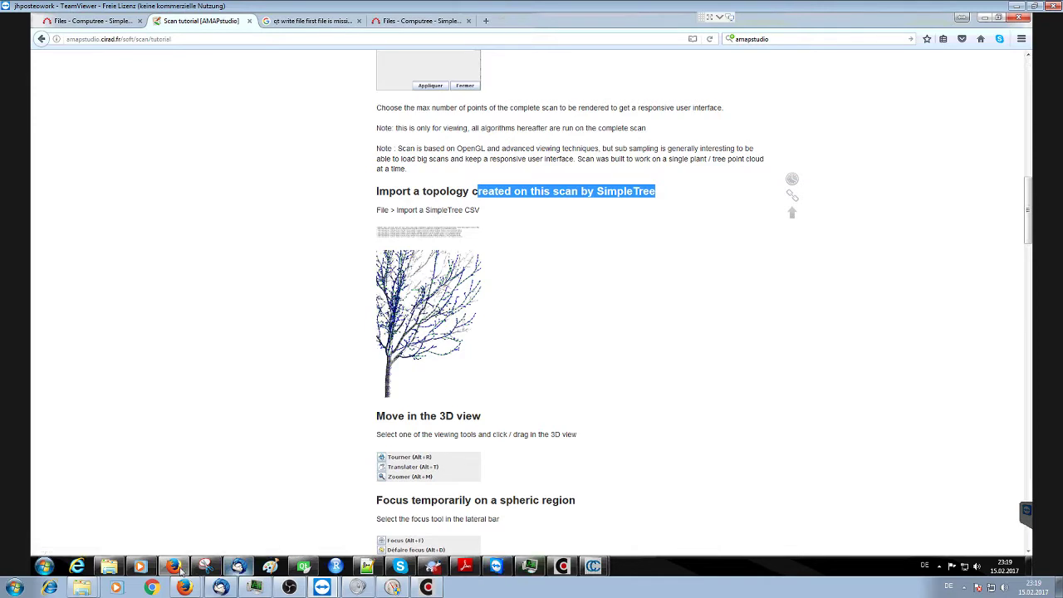
left_click(112, 566)
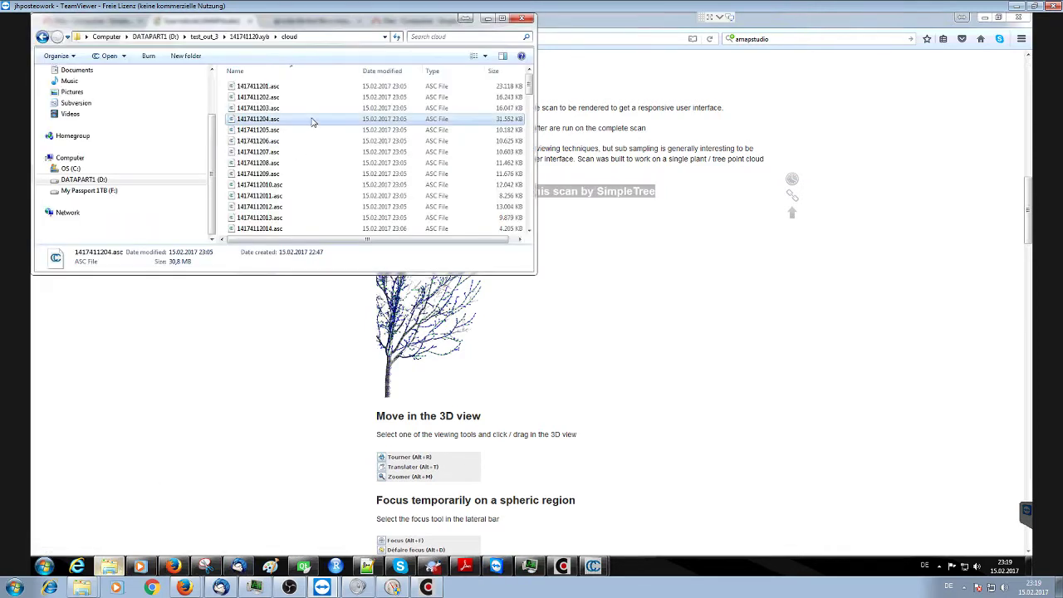
left_click(251, 36)
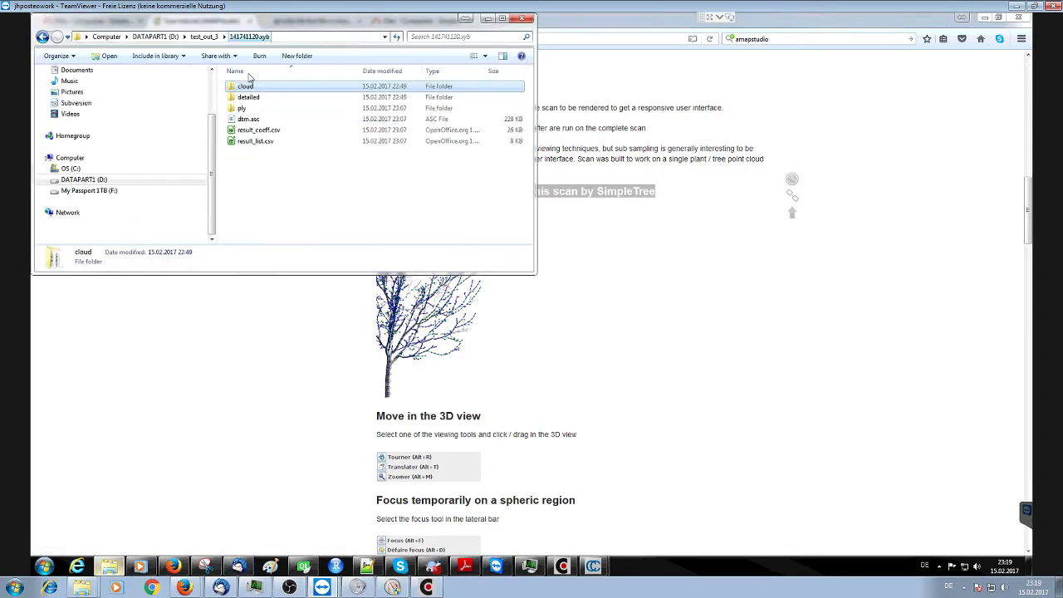
double_click(253, 97)
left_click(288, 120)
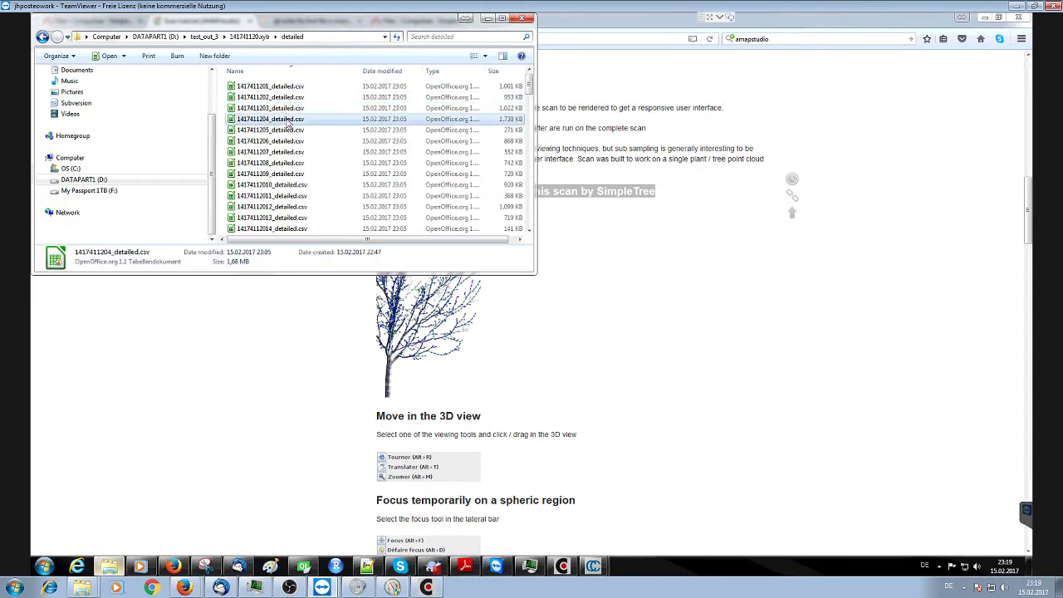
right_click(289, 123)
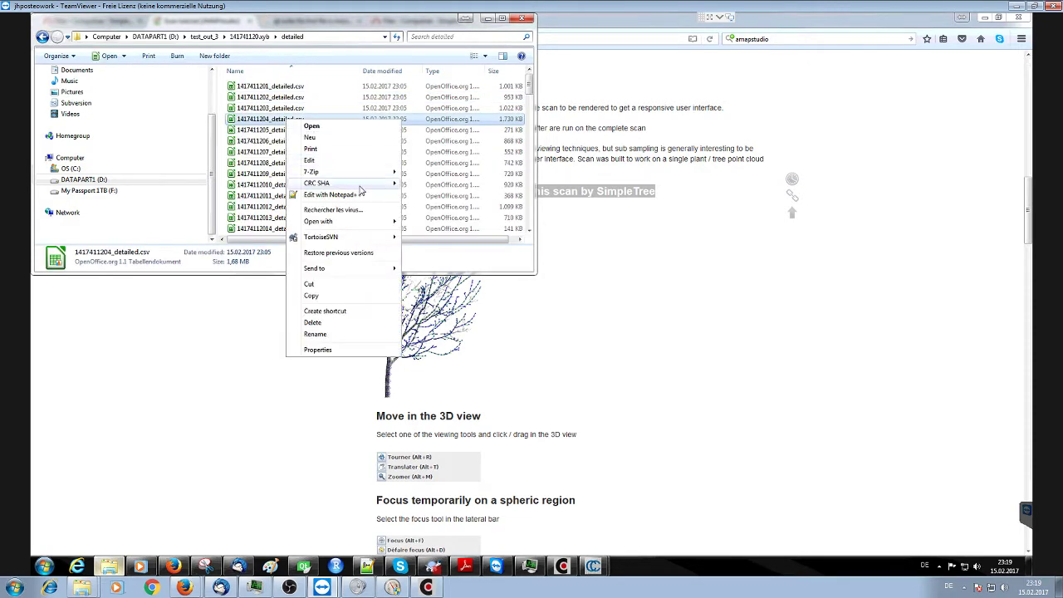
mouse_move(361, 186)
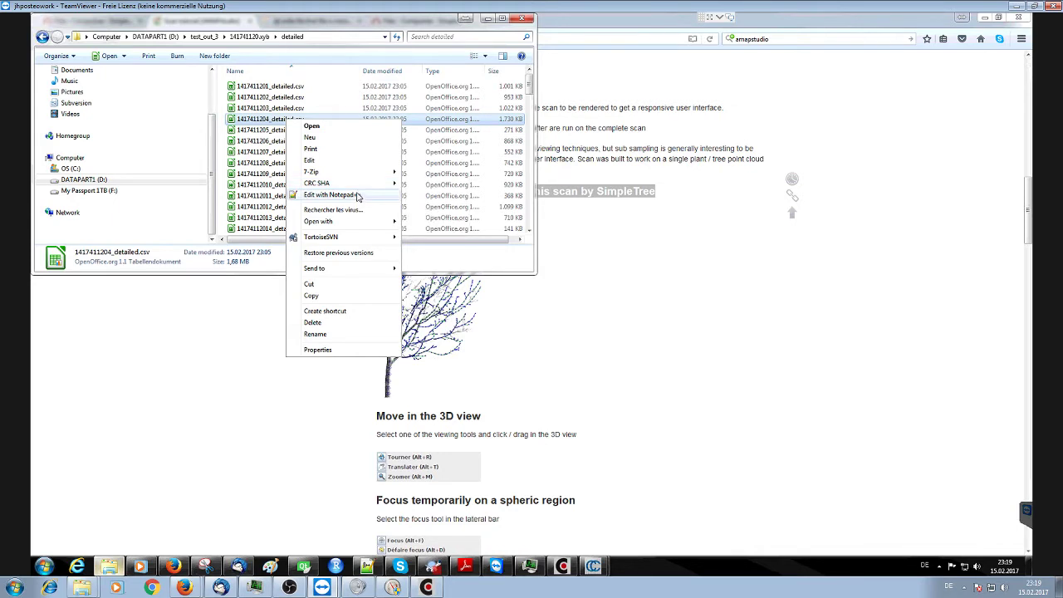
left_click(108, 568)
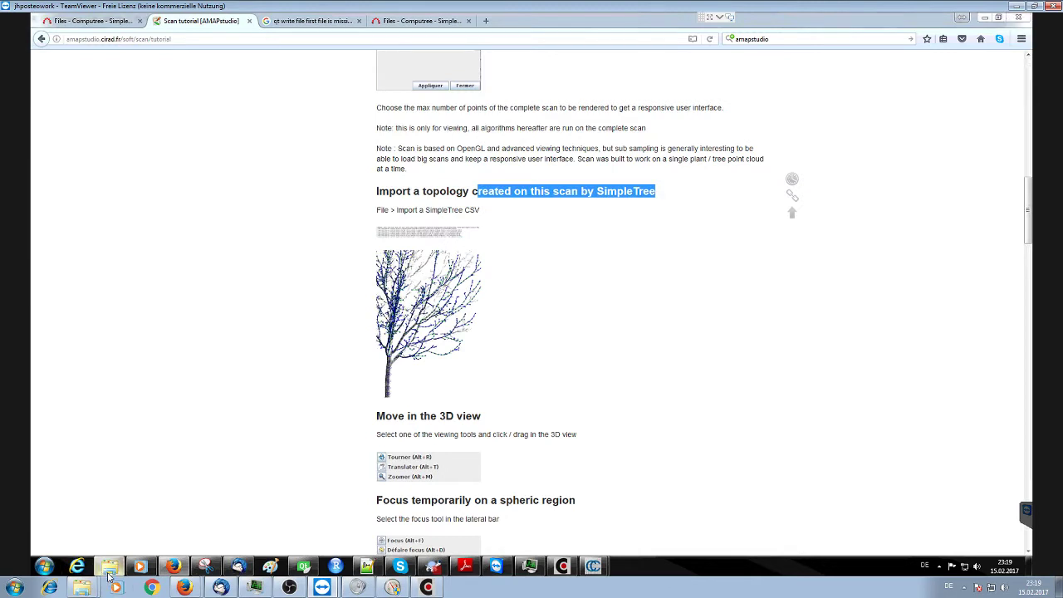
Browse to the Amap folder in the Documents library and launch AMAPstudio-Scan with scan.bat
left_click(108, 566)
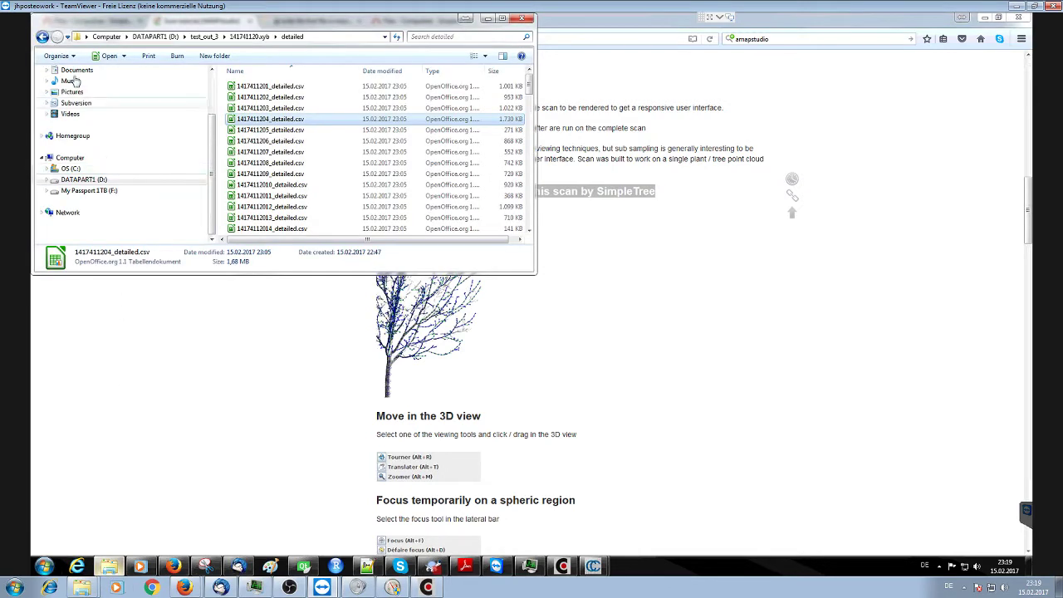
left_click(75, 72)
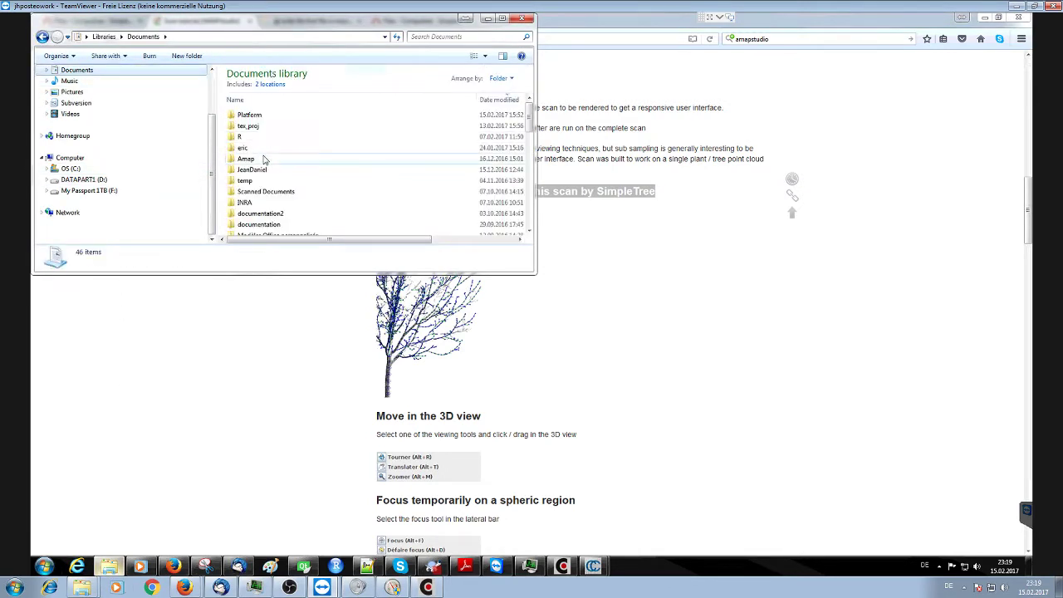
double_click(264, 159)
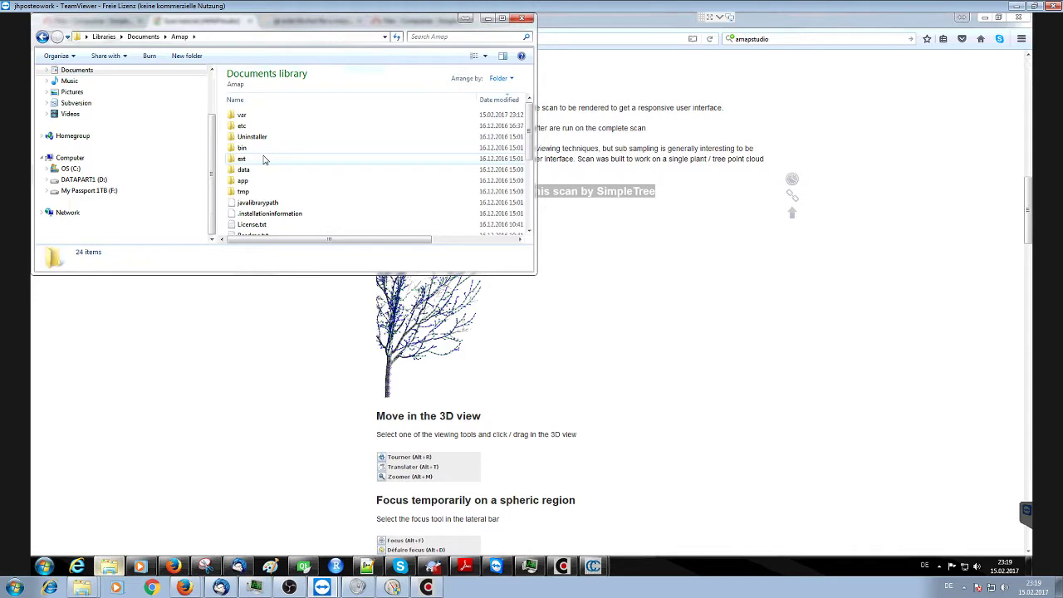
left_click(277, 225)
scroll(277, 228, "down", 2)
double_click(256, 186)
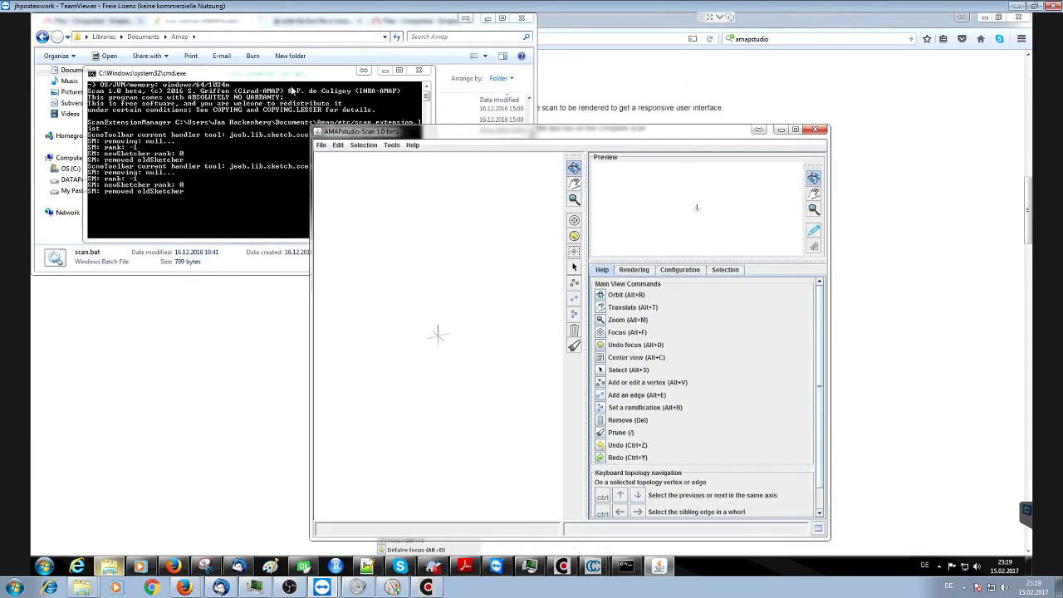
left_click(321, 146)
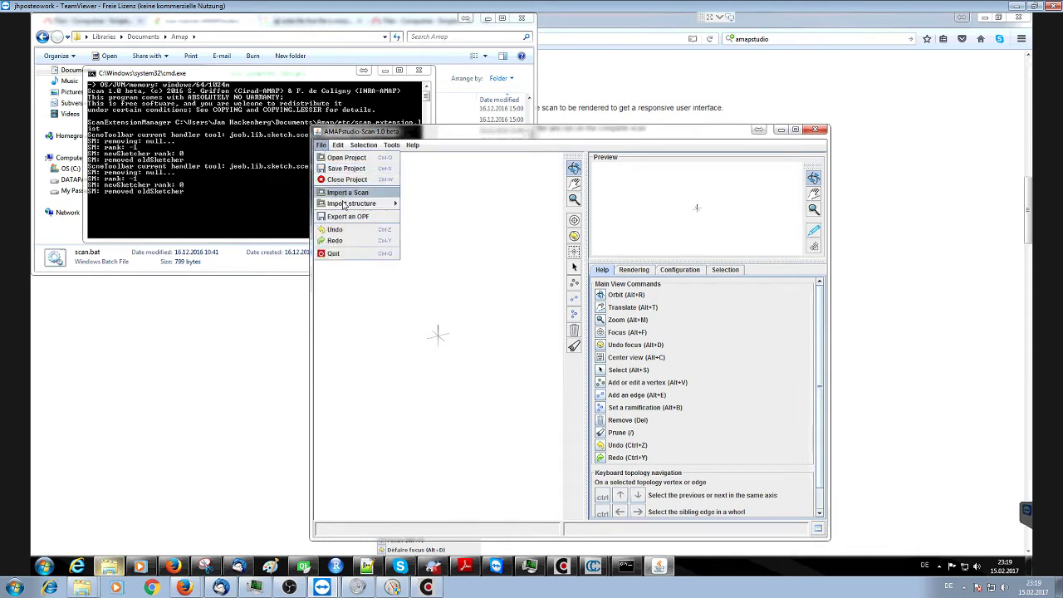
mouse_move(365, 207)
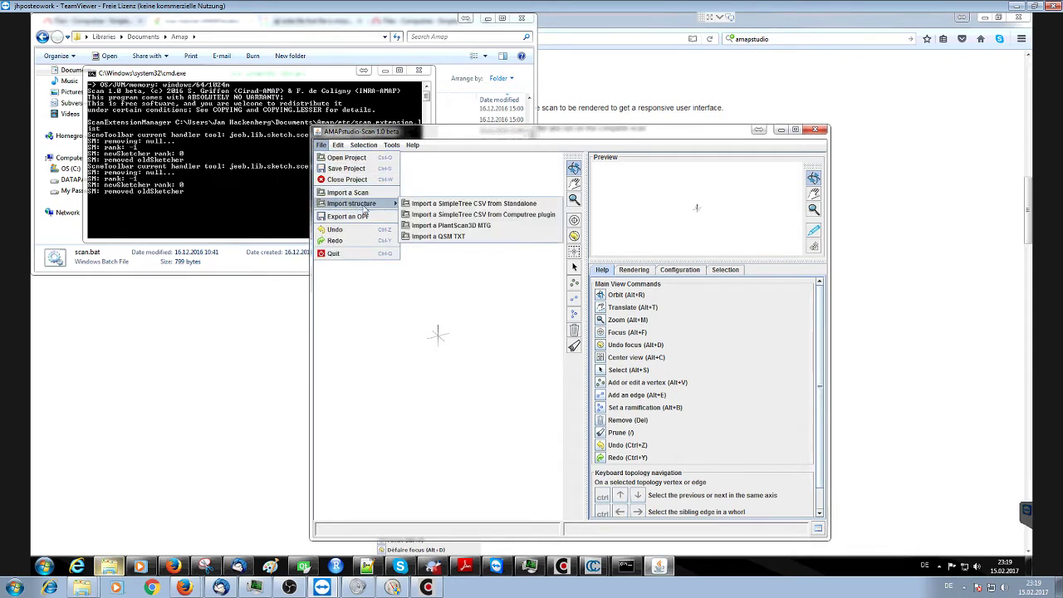
left_click(458, 215)
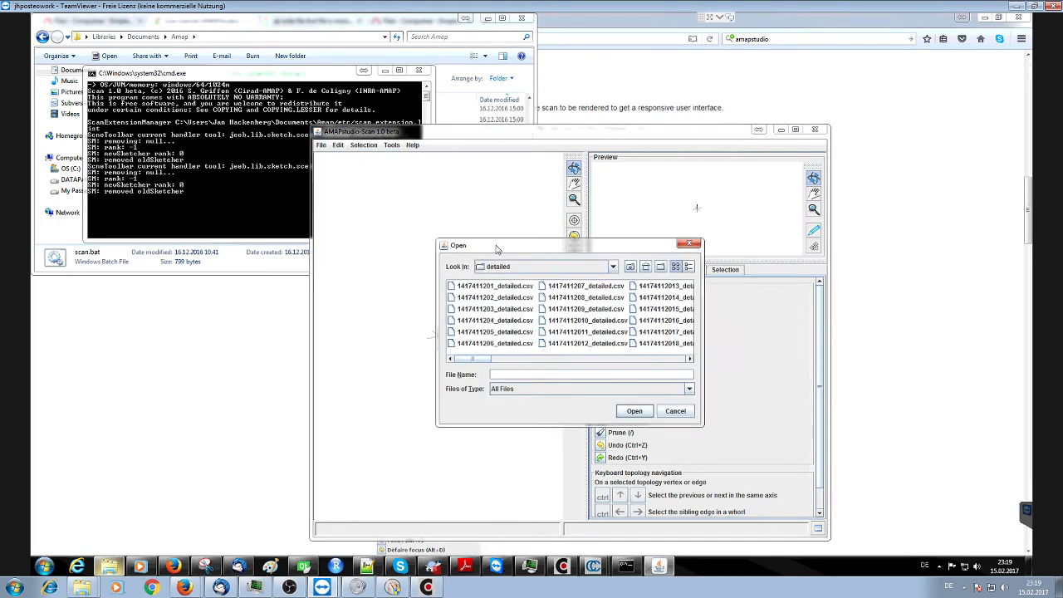
double_click(495, 321)
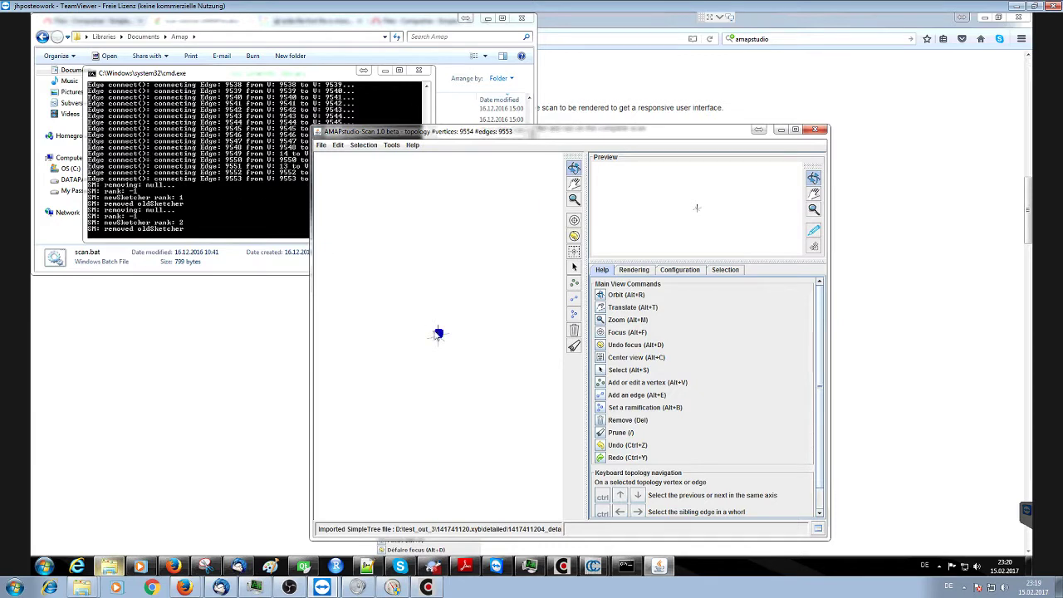
Examine the imported tree structure in the 3D view from close up and as a whole
scroll(436, 335, "up", 6)
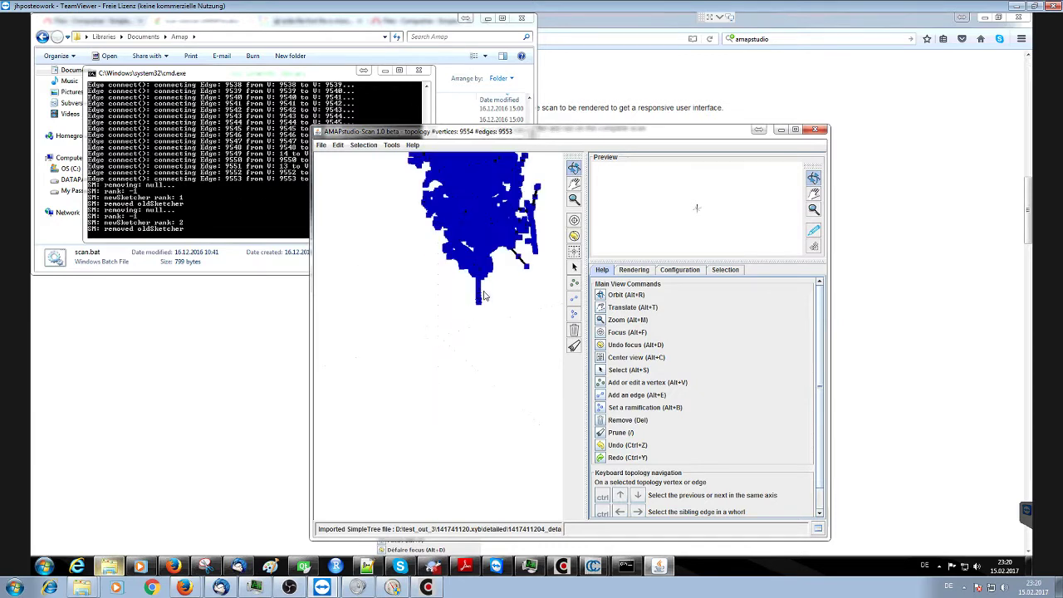
scroll(479, 308, "down", 4)
left_click_drag(477, 316, 466, 341)
scroll(470, 336, "up", 2)
scroll(467, 340, "up", 5)
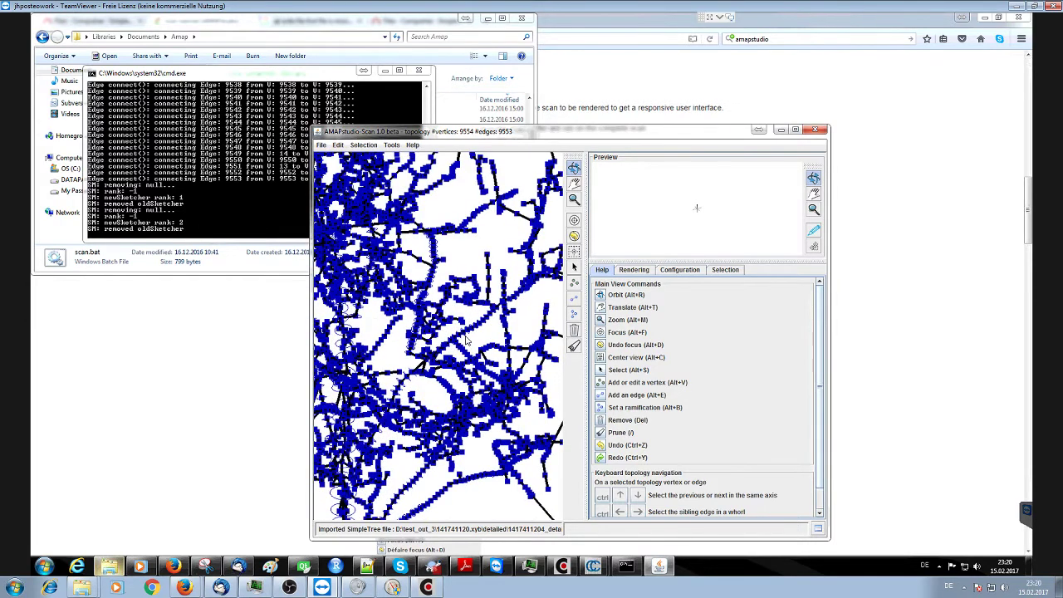
scroll(467, 340, "up", 2)
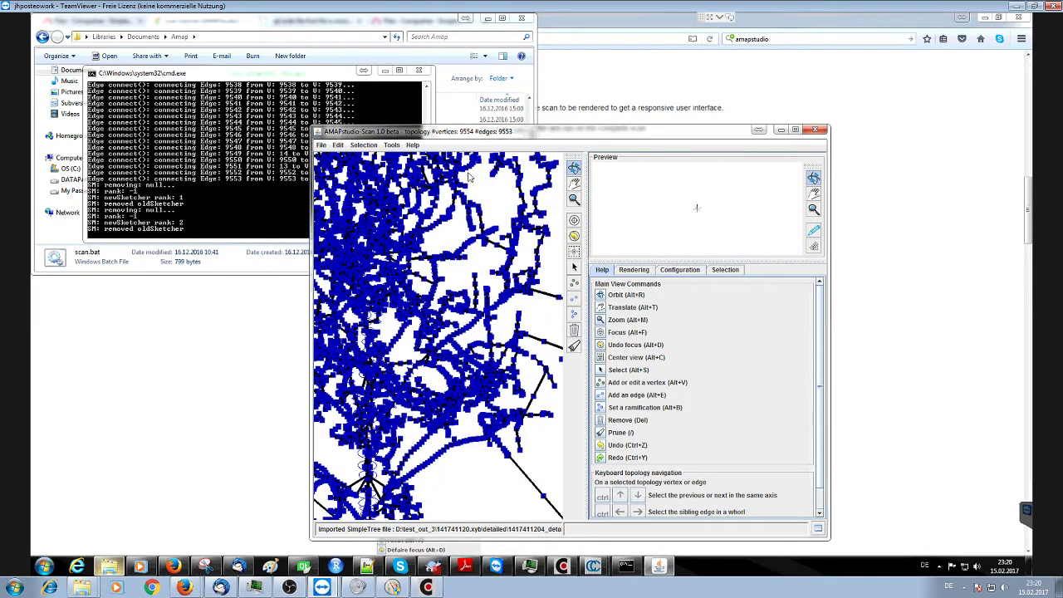
scroll(466, 264, "down", 5)
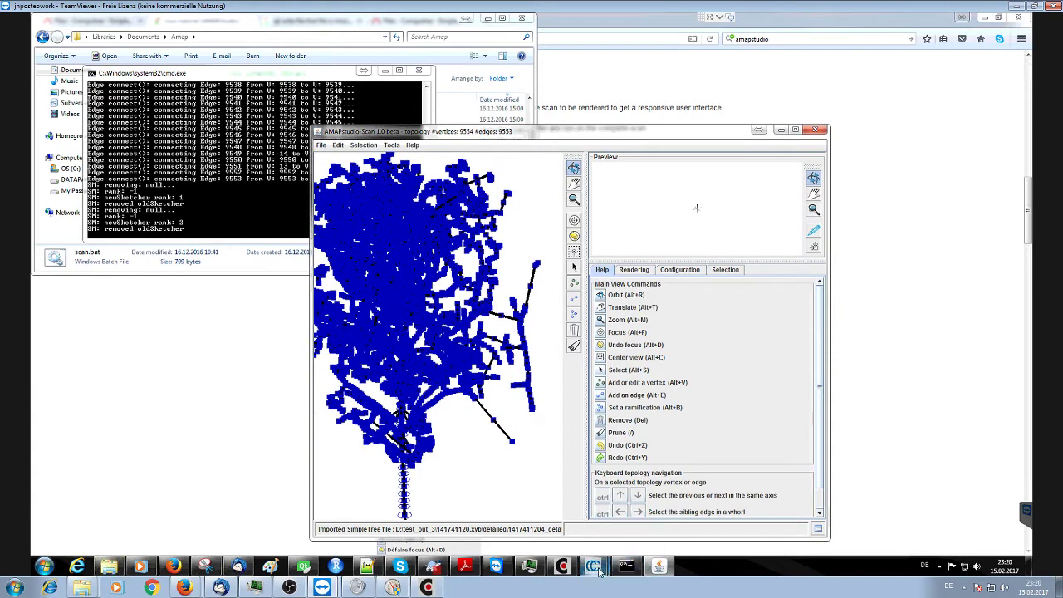
Look at the tree model and point cloud in CloudCompare, and return to AMAPstudio-Scan with its window moved to expose the CloudCompare view
mouse_move(596, 571)
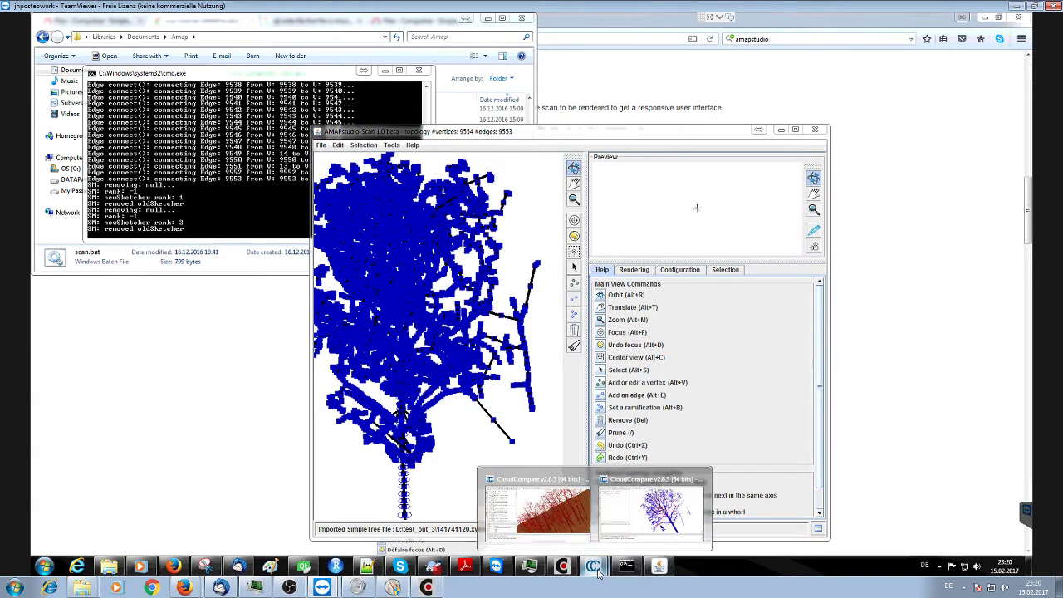
left_click(660, 522)
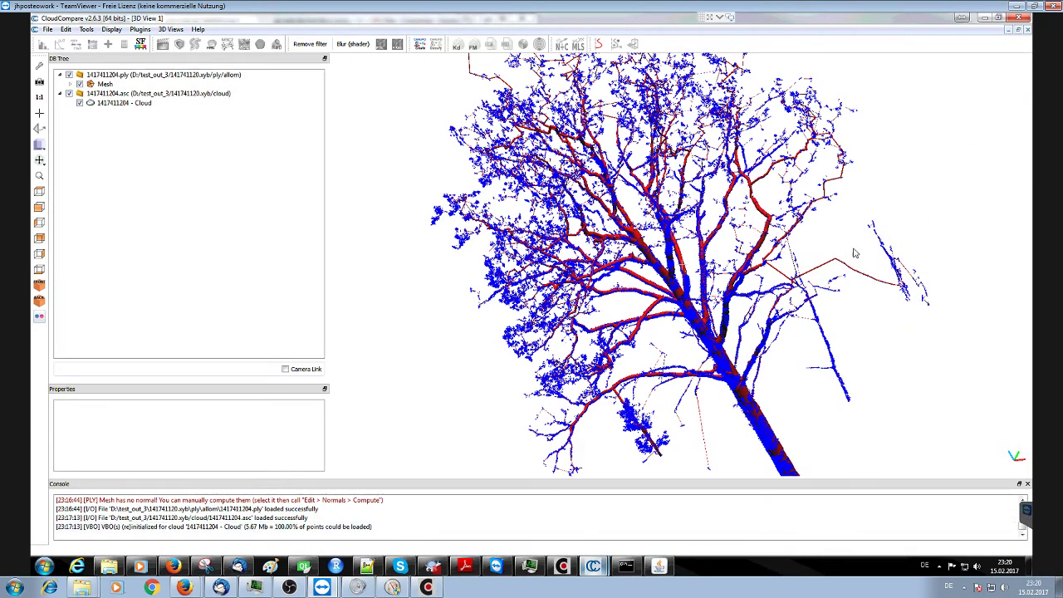
left_click(658, 565)
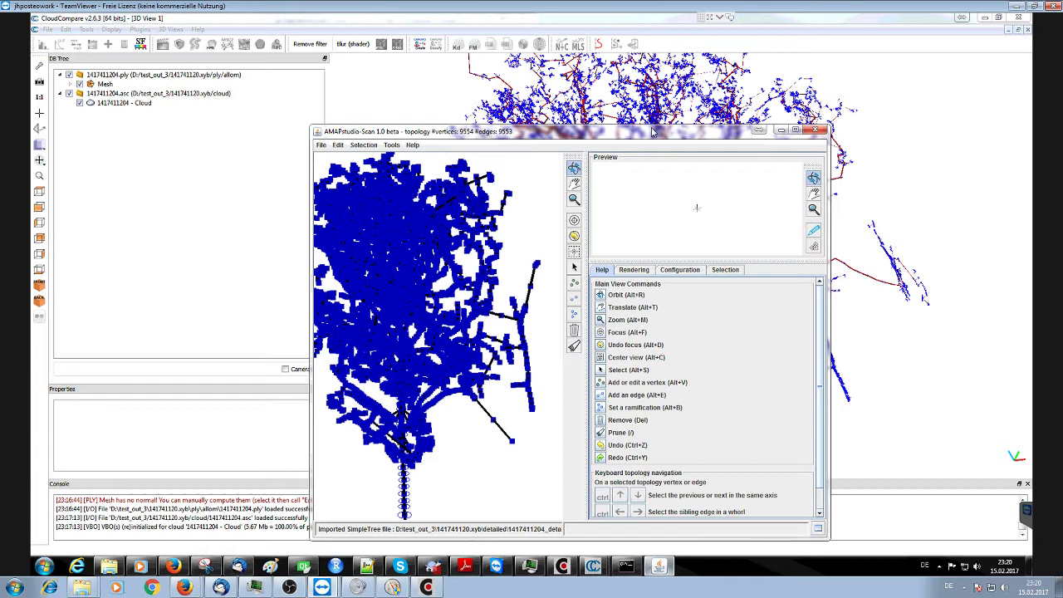
left_click_drag(653, 131, 564, 114)
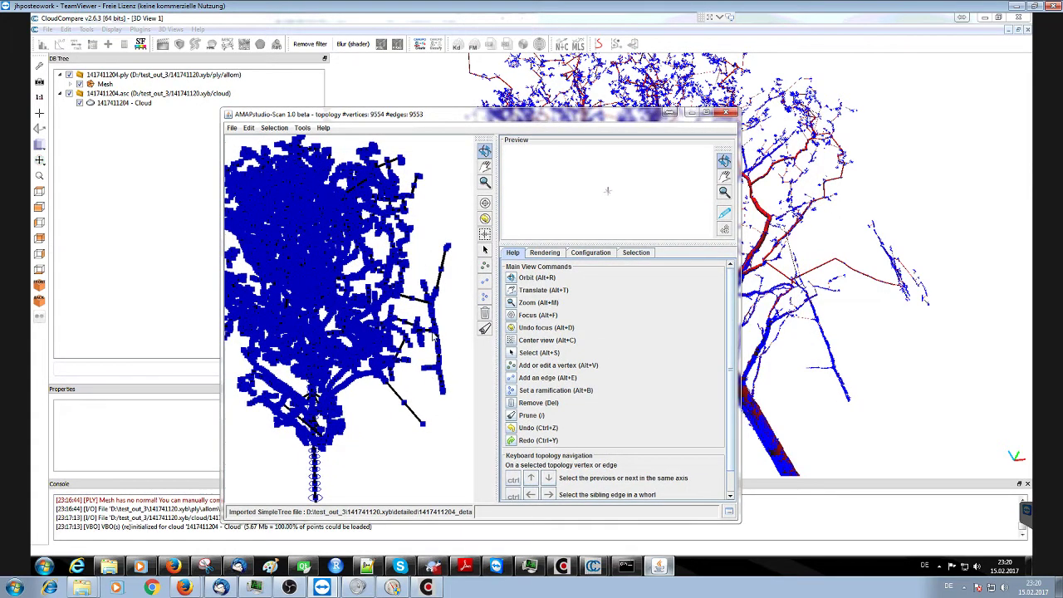
Examine the vertices, edges and branch connections of the imported tree at different zoom levels
scroll(349, 318, "up", 5)
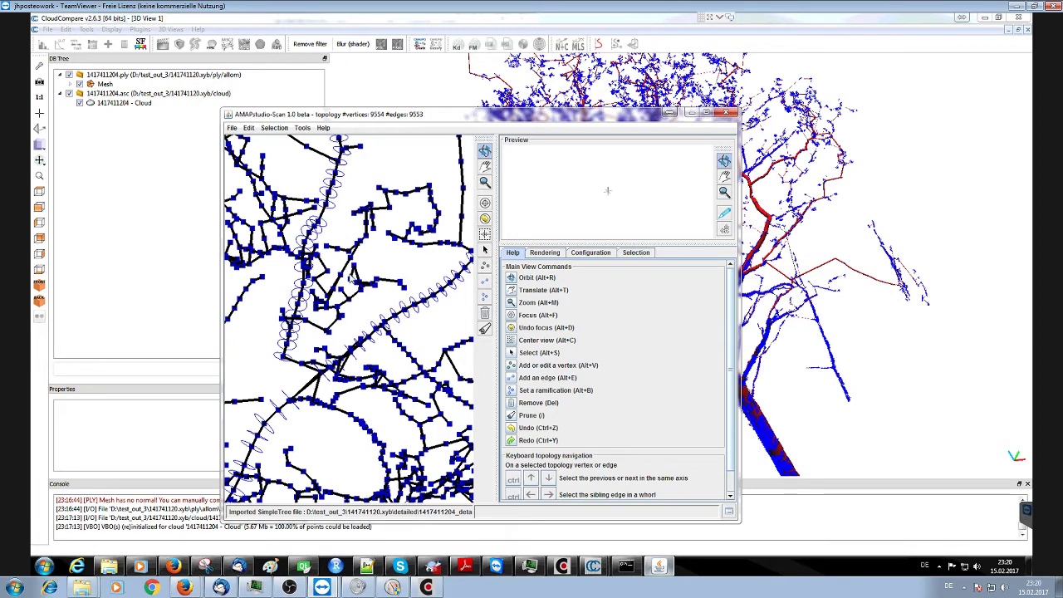
scroll(357, 281, "down", 2)
scroll(389, 305, "up", 2)
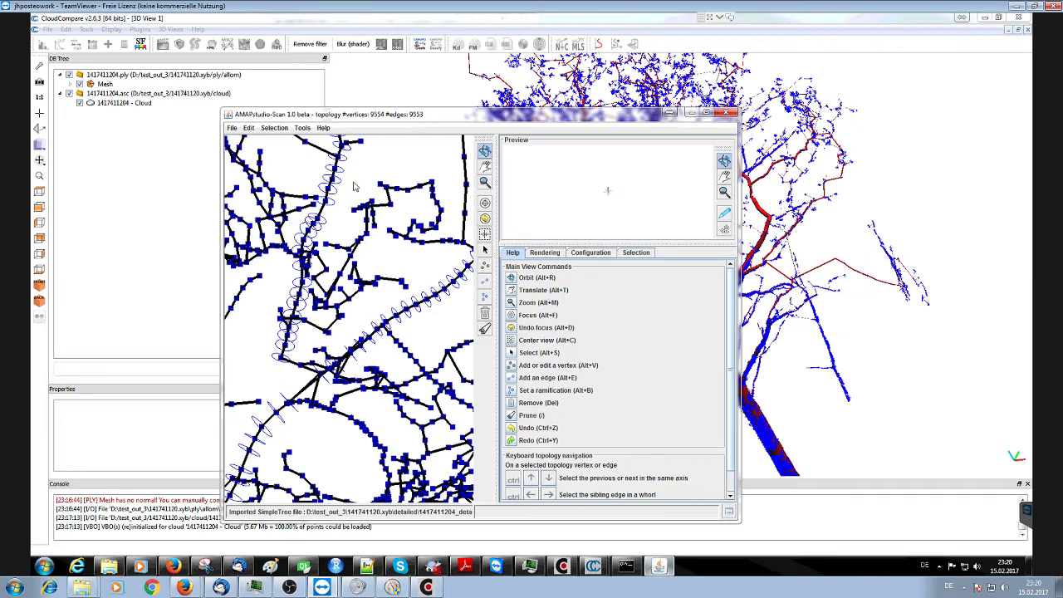
scroll(381, 204, "down", 6)
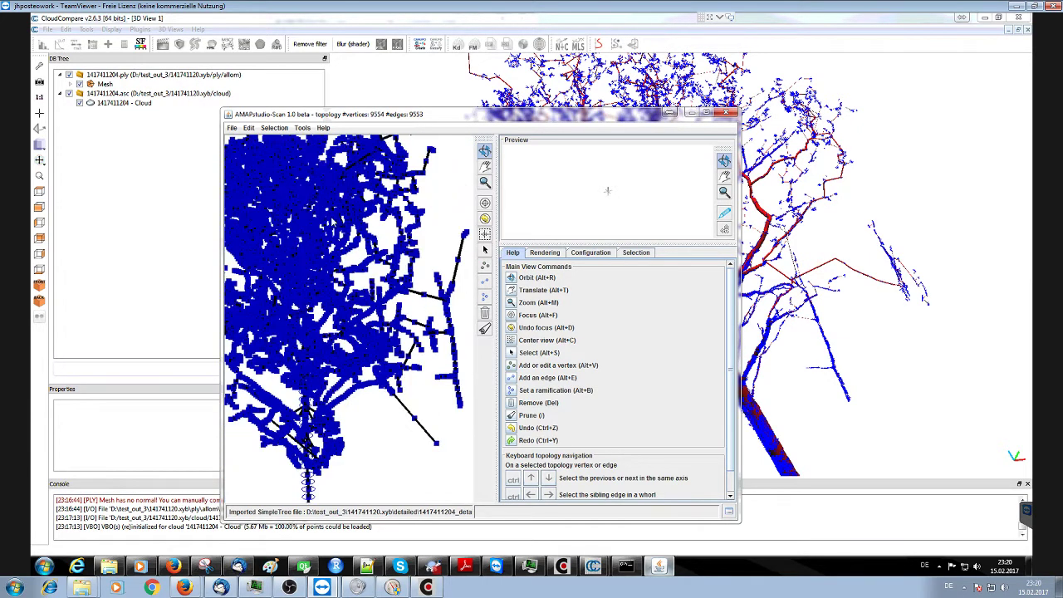
scroll(344, 237, "up", 5)
scroll(338, 236, "down", 3)
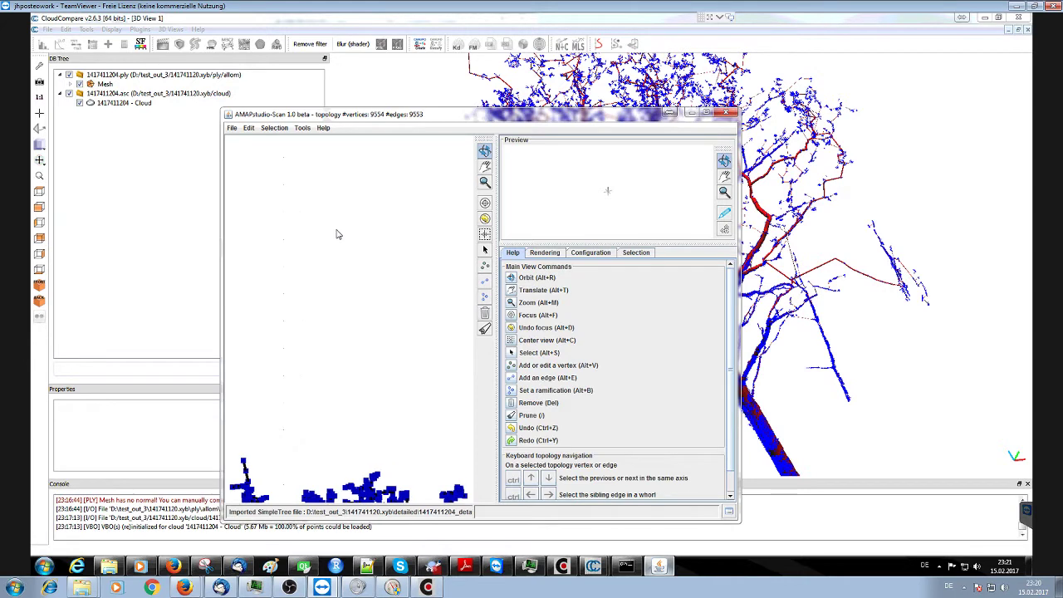
scroll(314, 426, "up", 2)
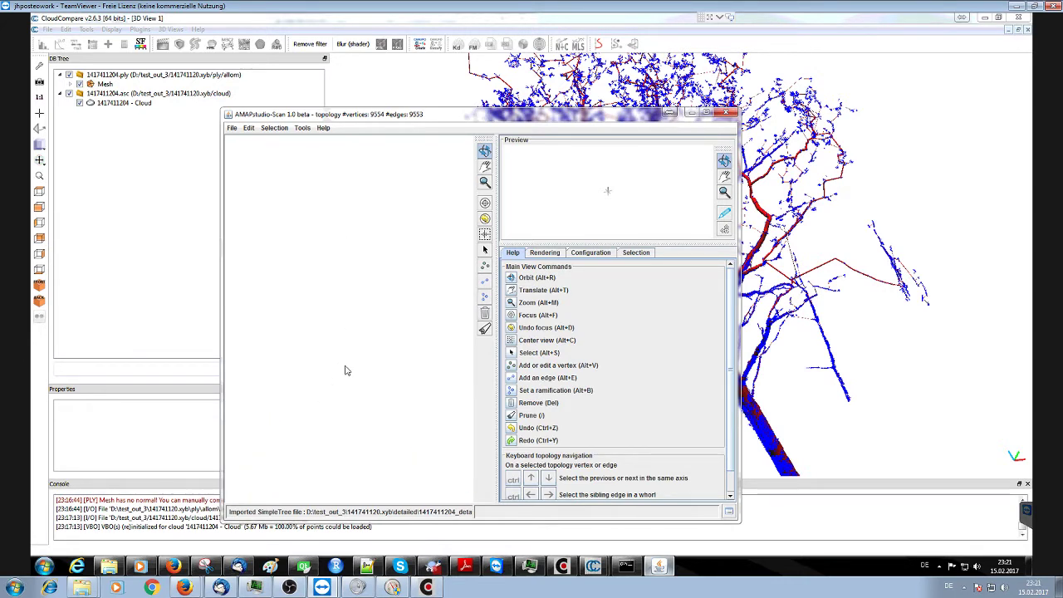
scroll(345, 369, "down", 3)
scroll(343, 374, "up", 5)
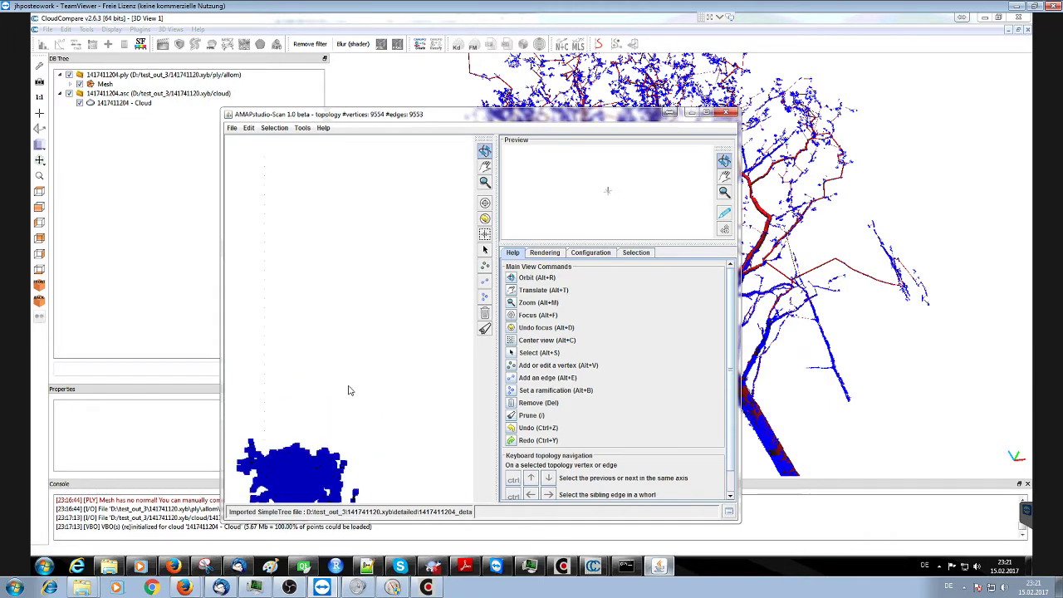
scroll(355, 373, "up", 5)
scroll(358, 374, "up", 2)
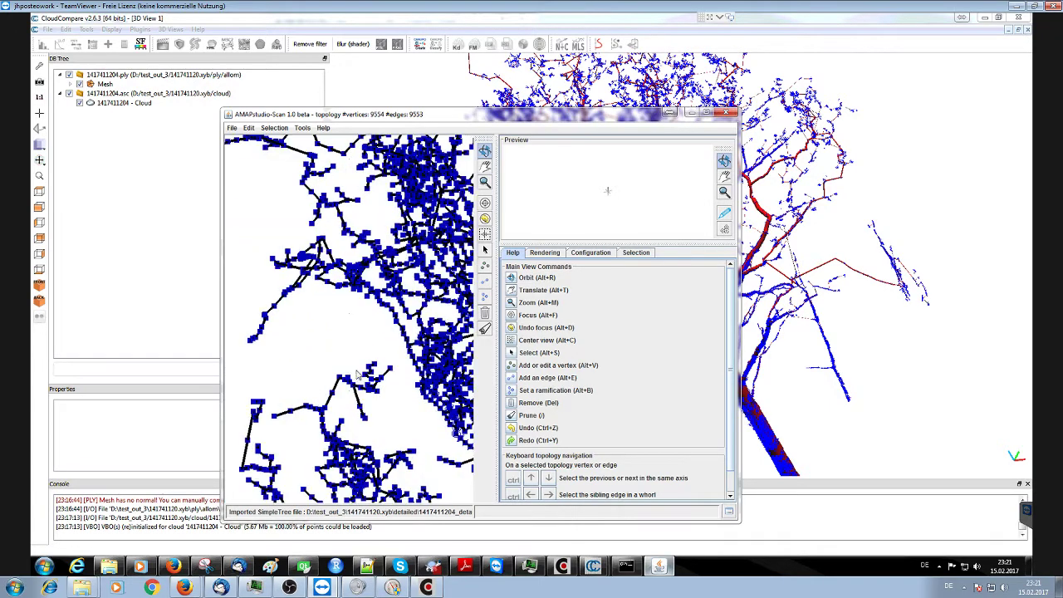
Select an edge on an outer upper branch of the tree and show the rendering options for edges
left_click_drag(350, 343, 349, 301)
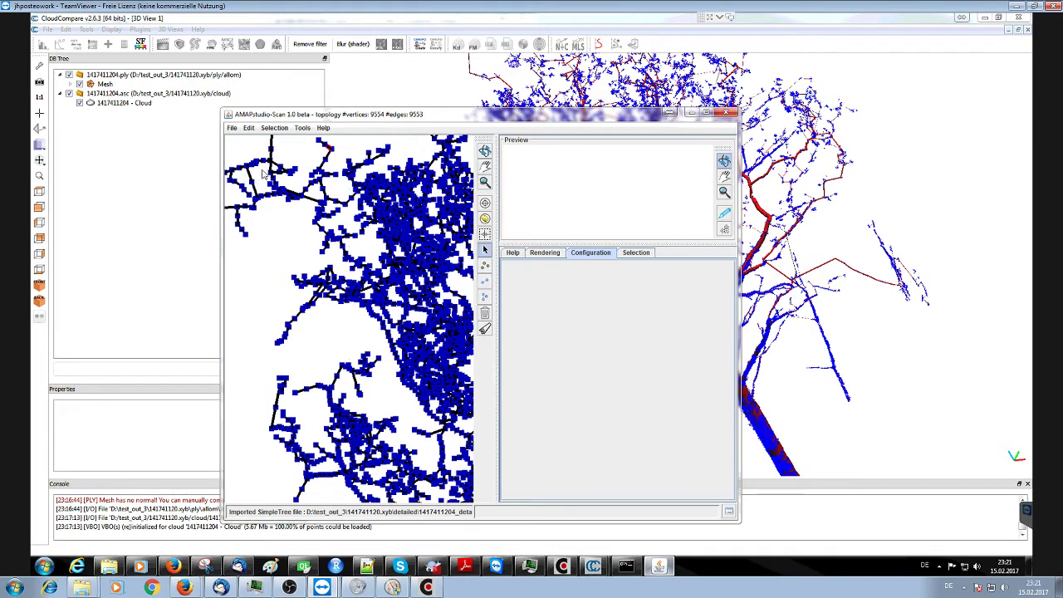
left_click(313, 205)
left_click(547, 254)
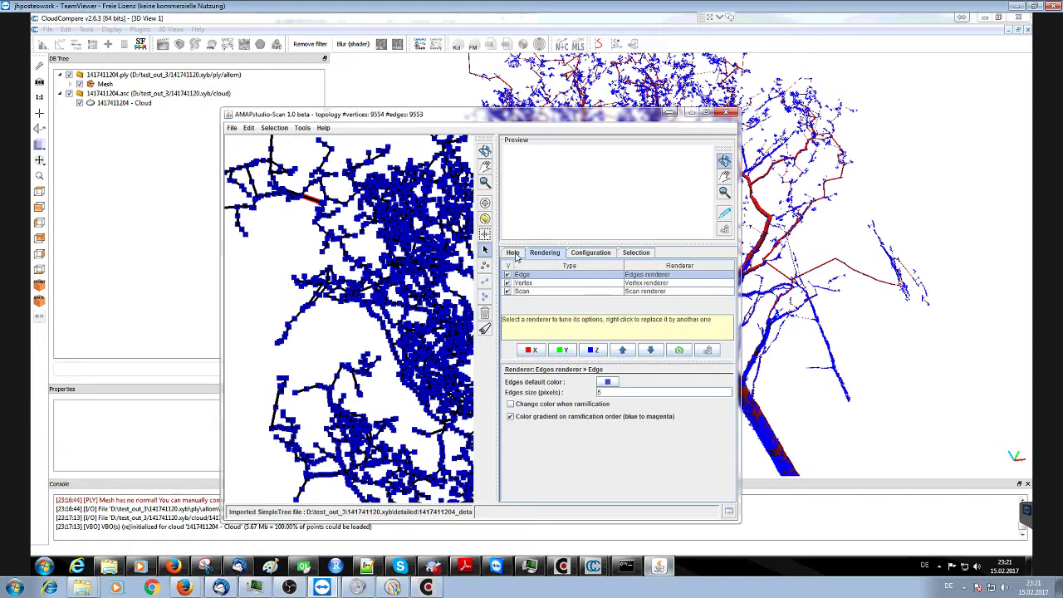
Show the help list of main view commands, and close AMAPstudio-Scan without saving the project
left_click(513, 253)
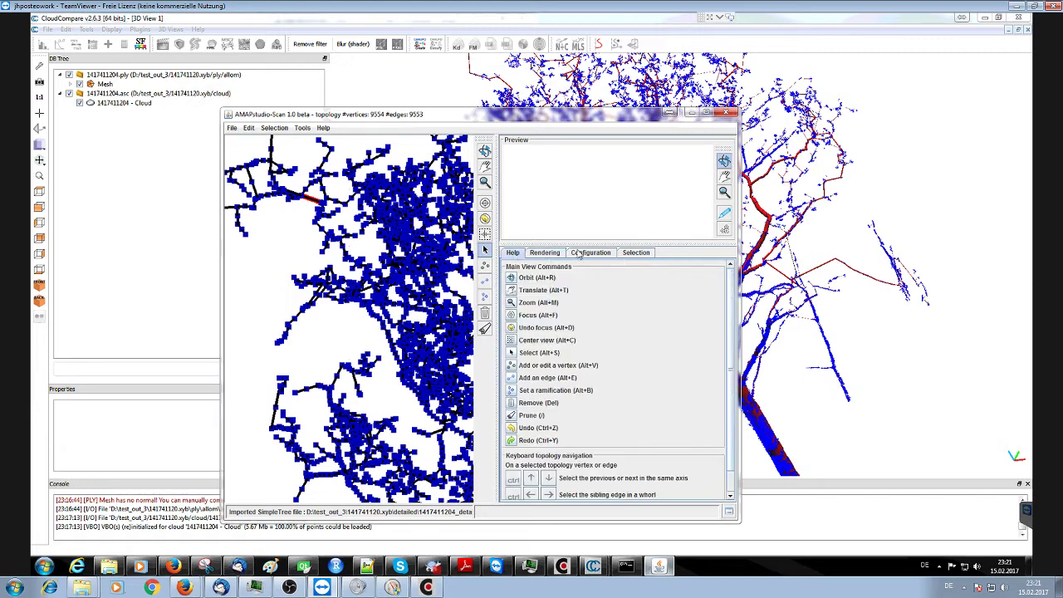
left_click(728, 113)
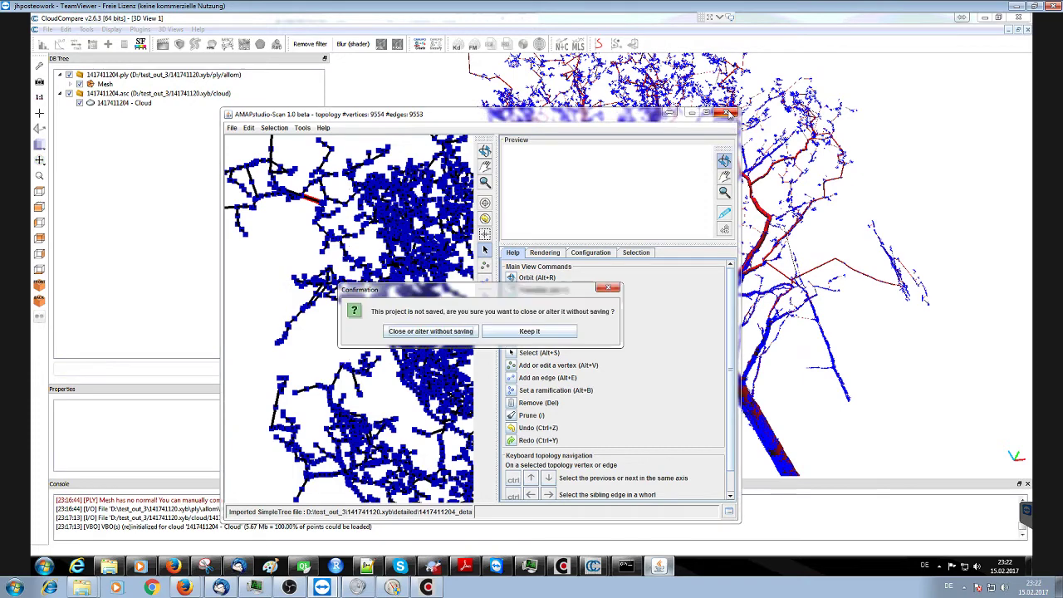
left_click(430, 331)
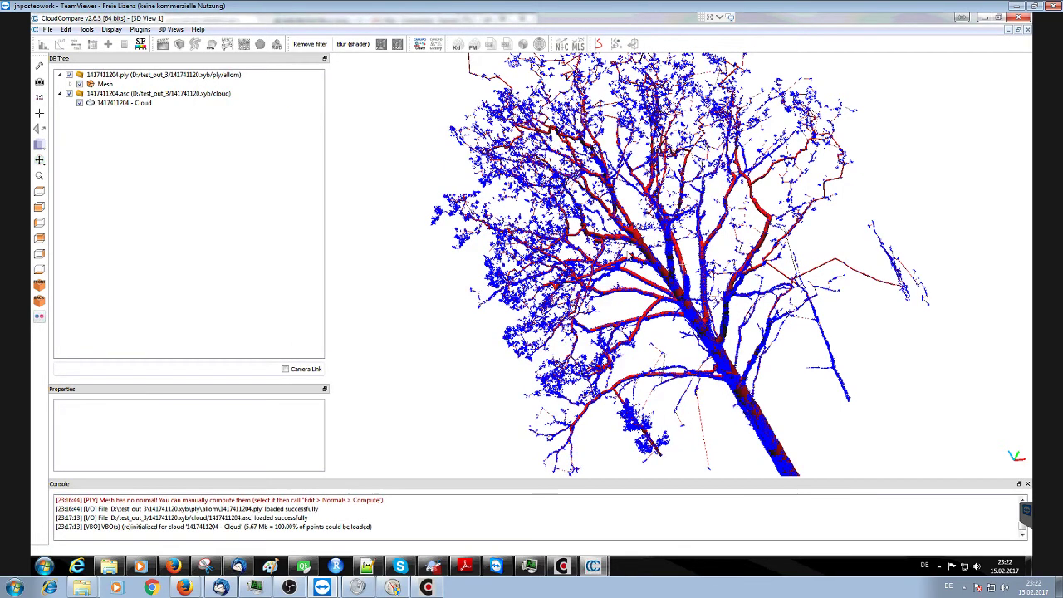
Examine the single tree model with its point cloud, and the plot's tree models on the terrain in the other CloudCompare window
scroll(681, 265, "up", 5)
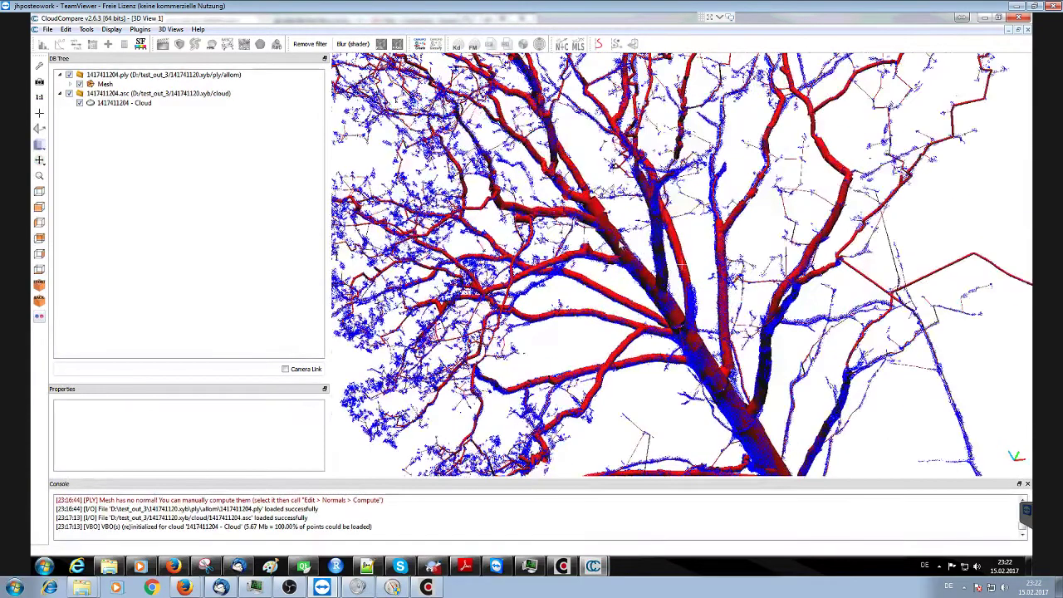
scroll(681, 265, "up", 2)
scroll(642, 234, "down", 3)
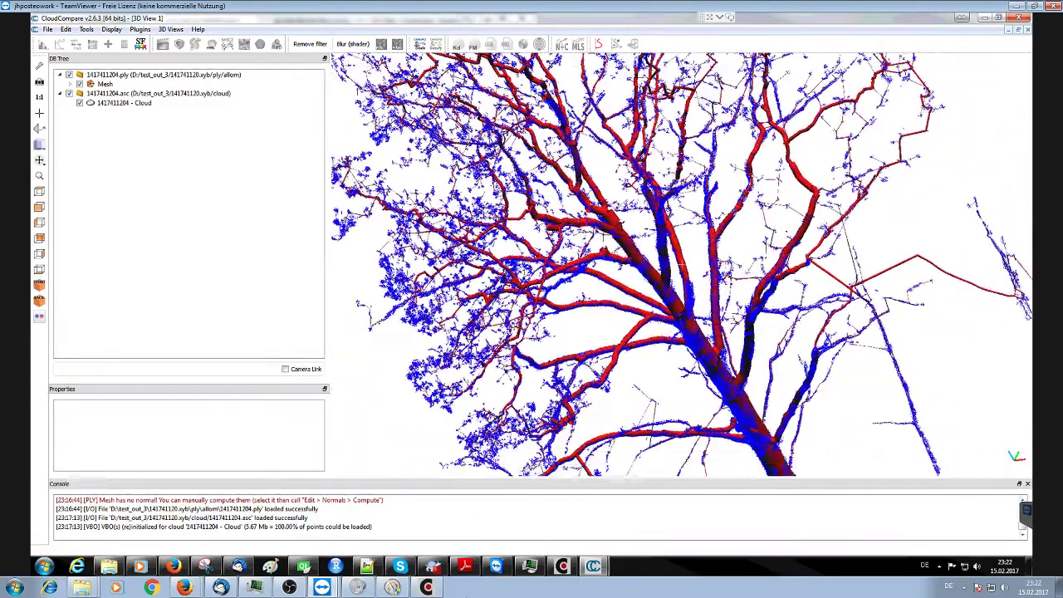
mouse_move(593, 565)
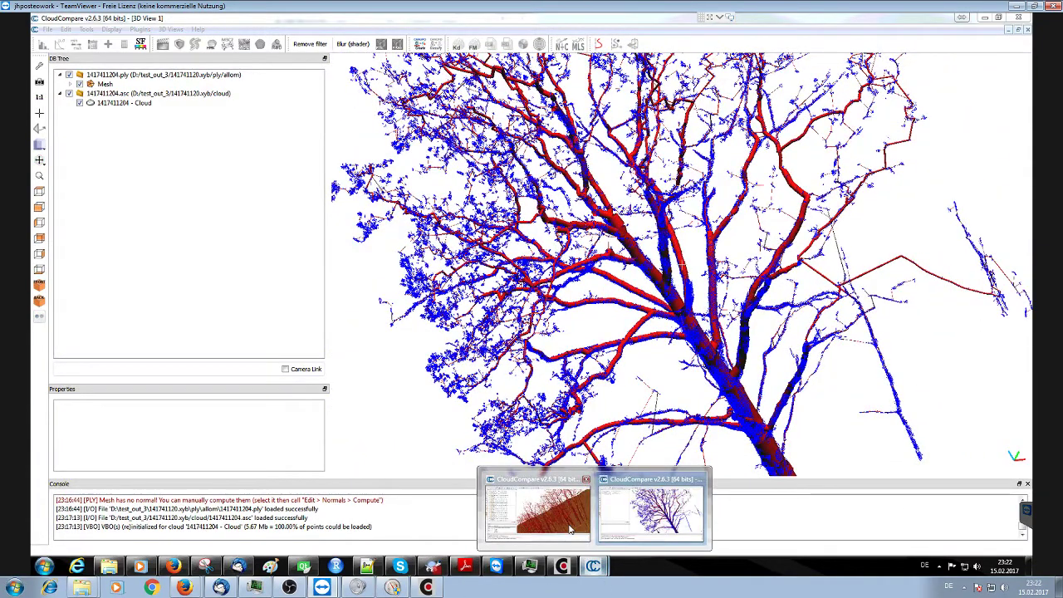
left_click(570, 529)
scroll(701, 348, "down", 2)
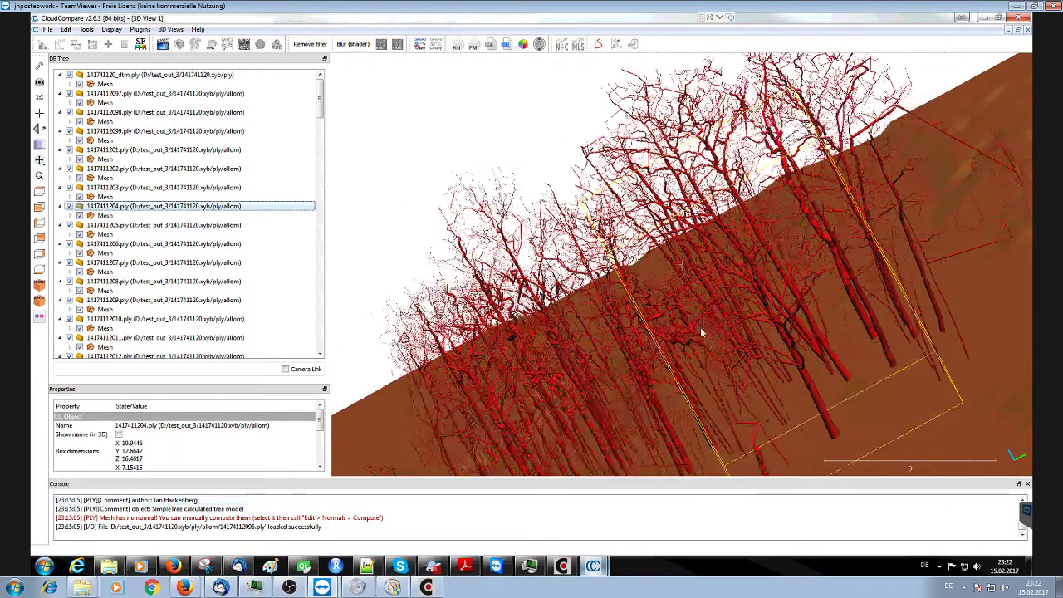
scroll(657, 273, "down", 3)
left_click_drag(714, 320, 731, 338)
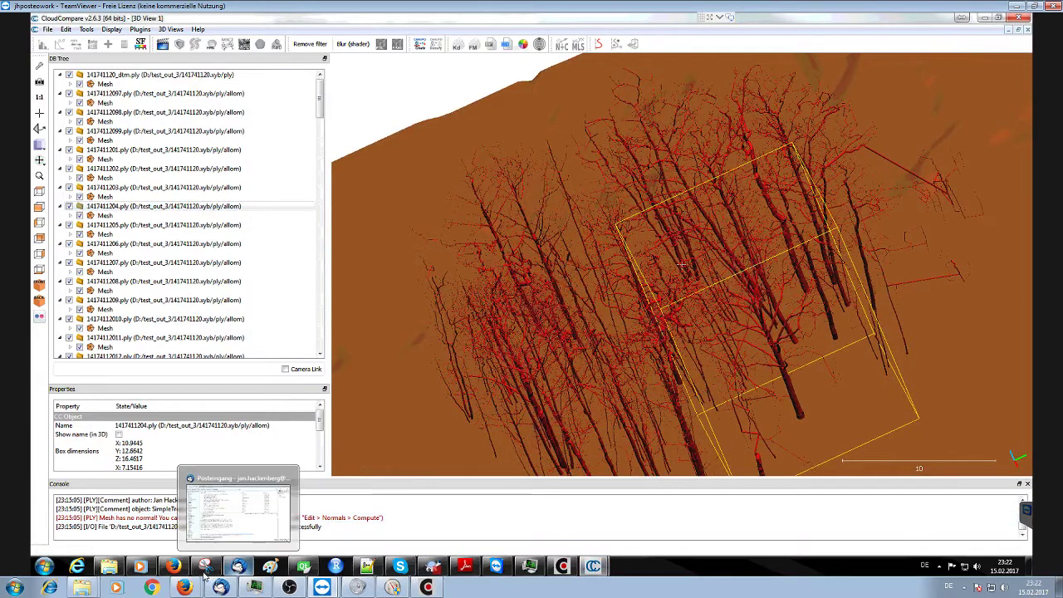
Switch to Firefox and bring up the Computree - SimpleTree Beta Version files page
left_click(208, 508)
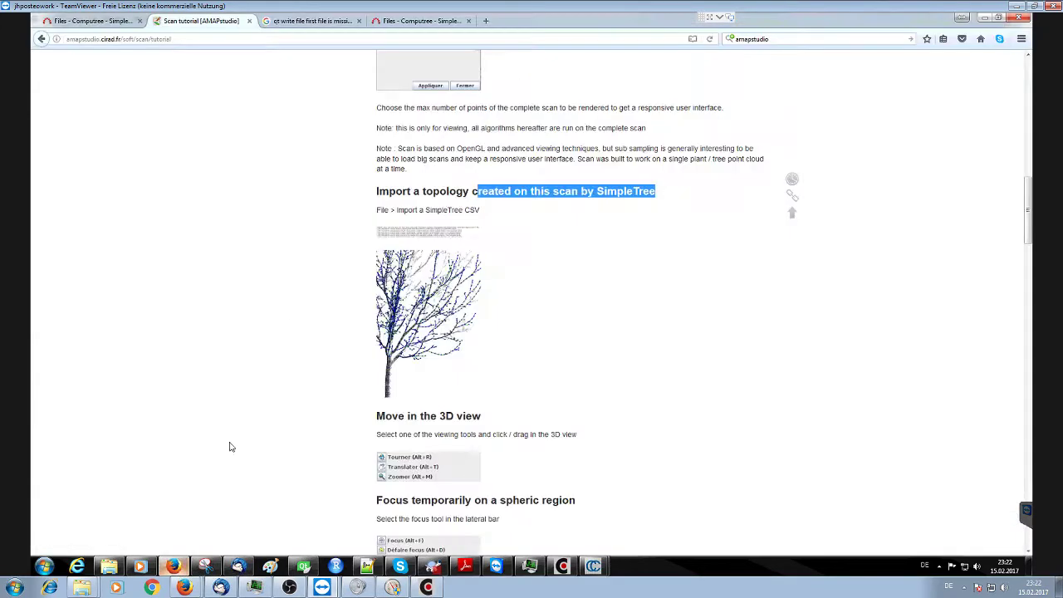
left_click(419, 22)
left_click(437, 38)
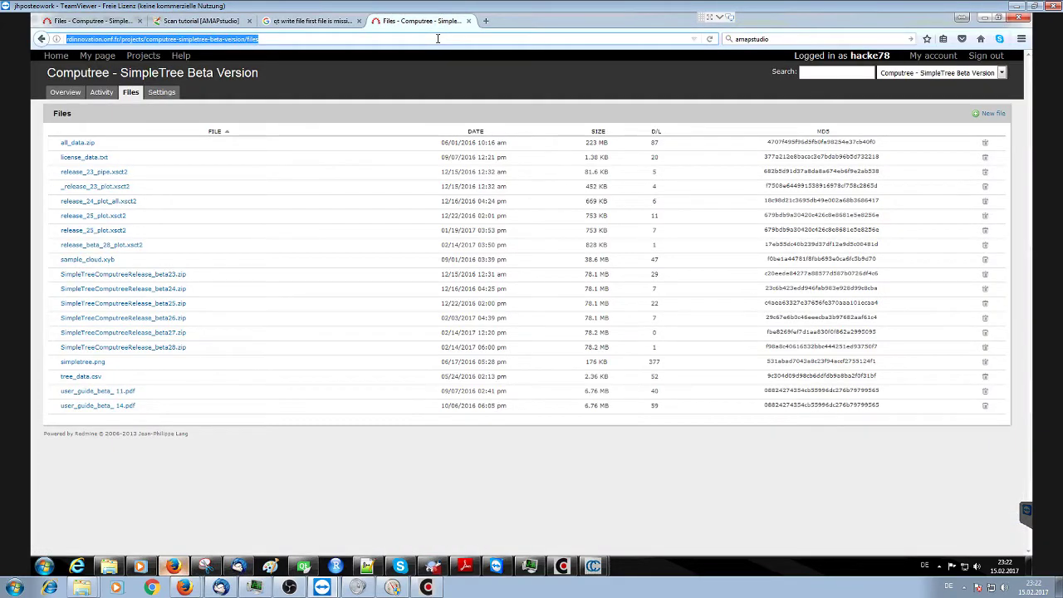
type("y")
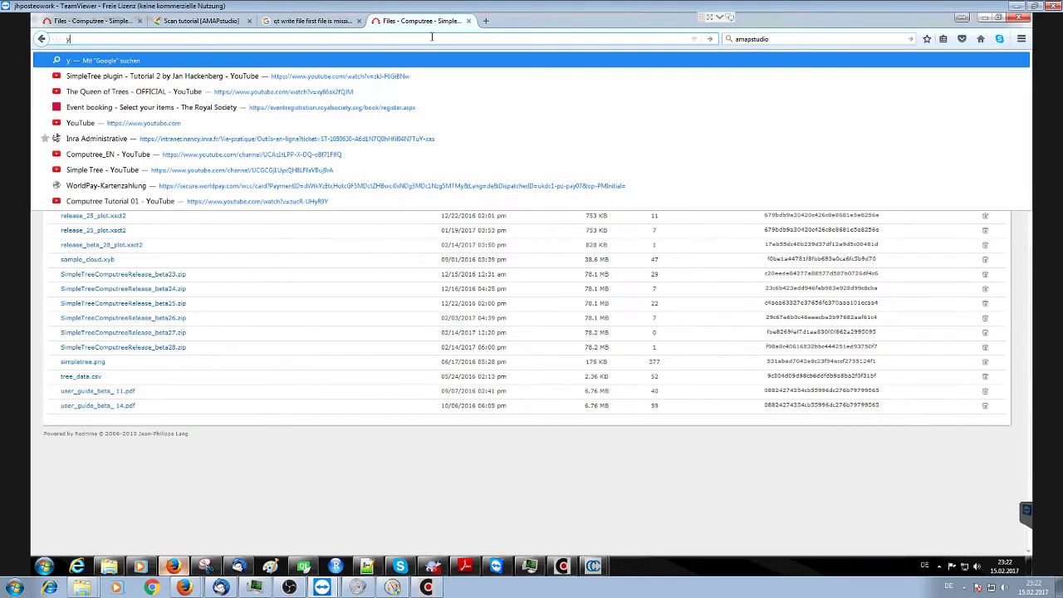
key("Down")
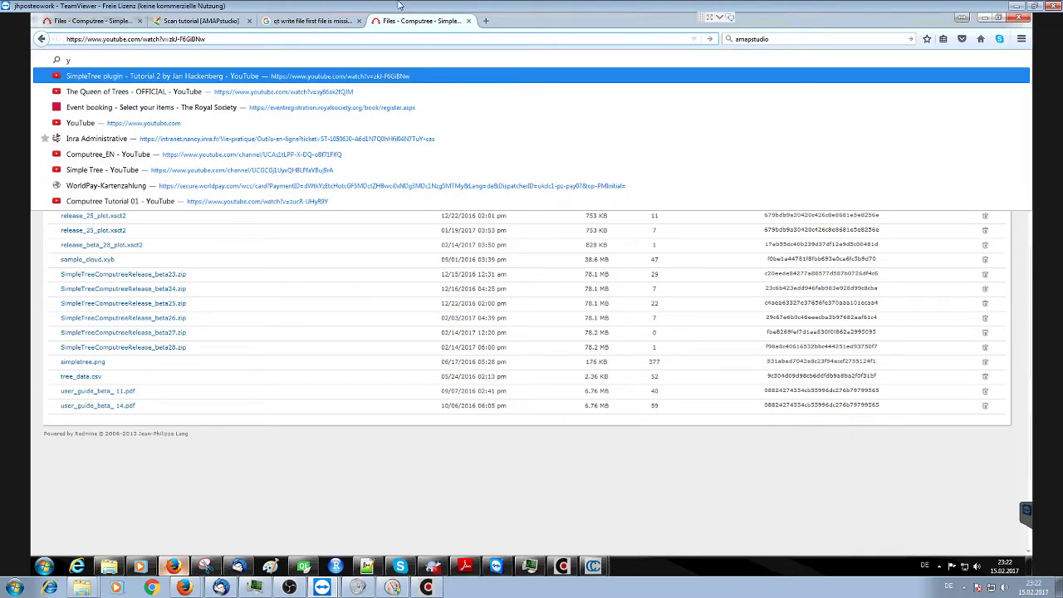
key("Up")
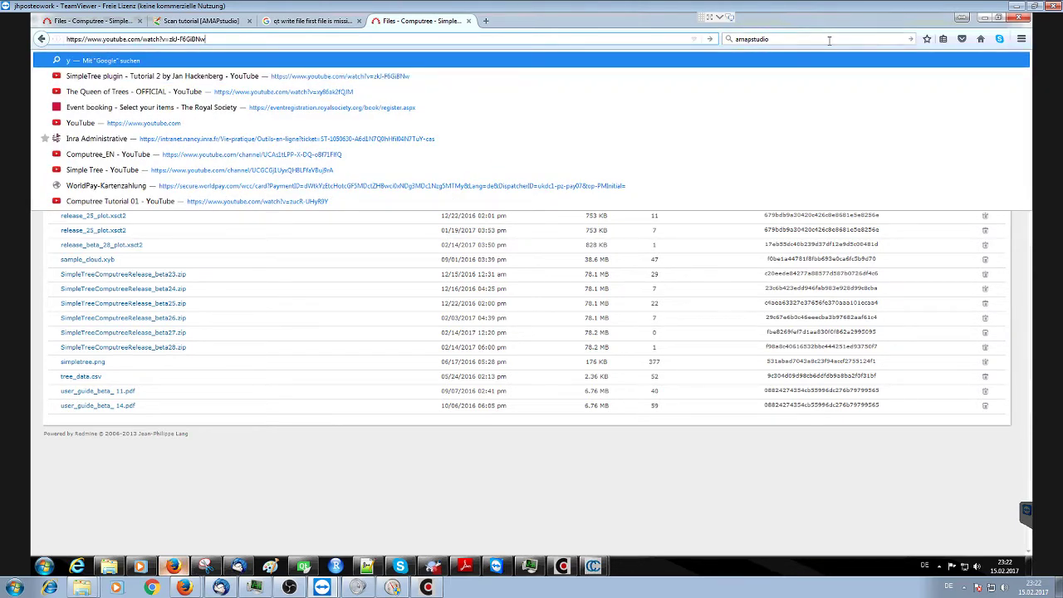
Search the web for "simpletree freiburg" and open the SimpleTree website at uni-freiburg.de
left_click(828, 39)
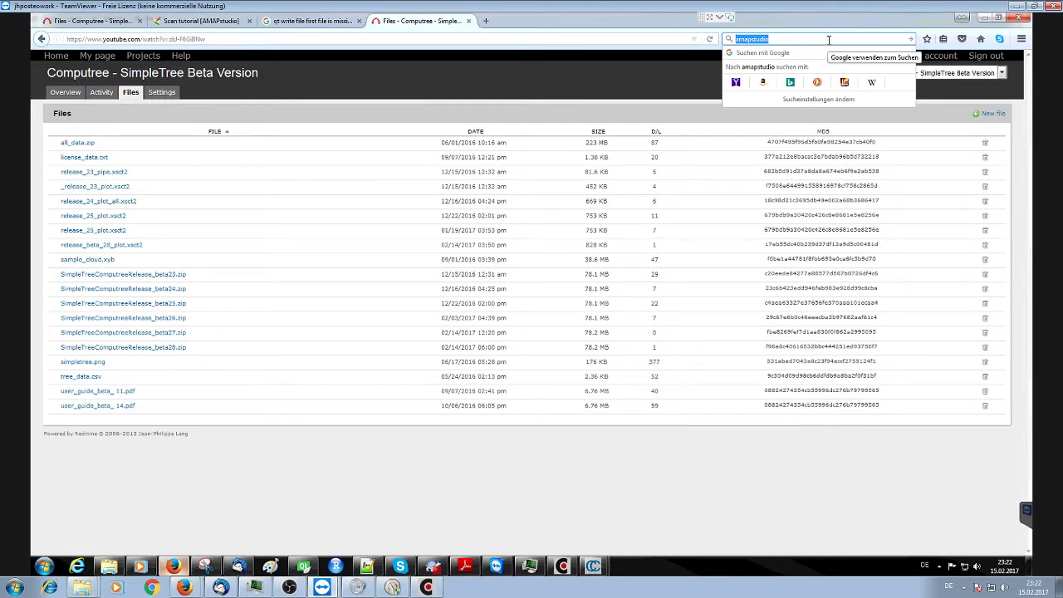
type("simpletre")
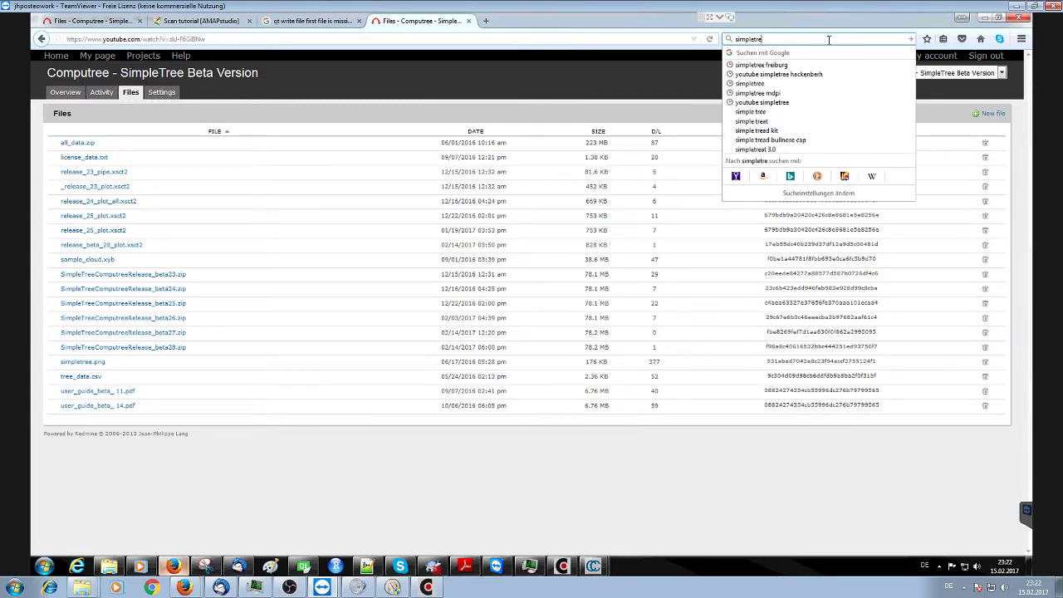
key("Down")
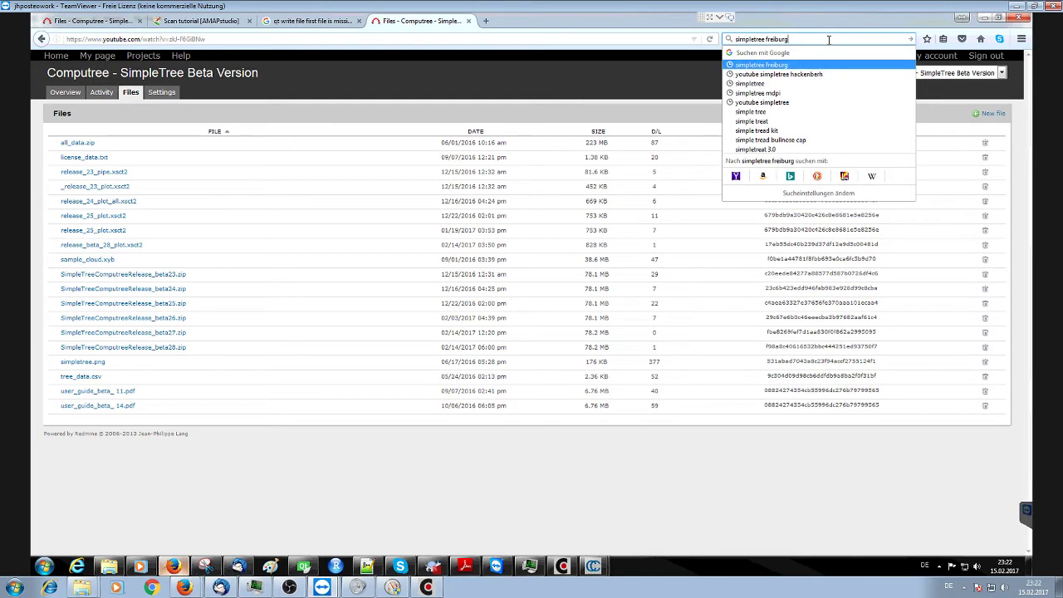
key("Return")
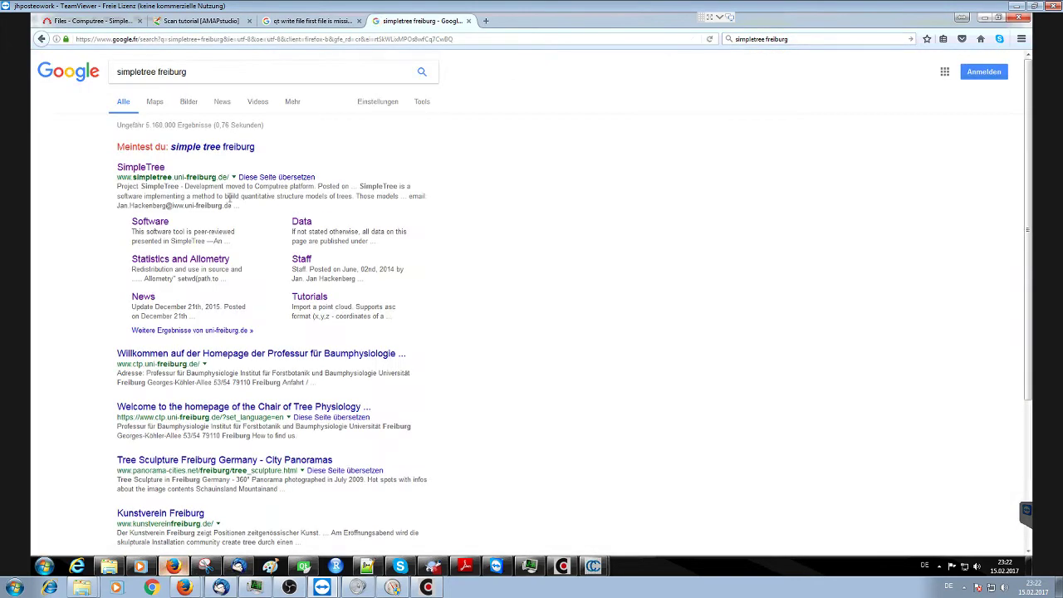
left_click(142, 168)
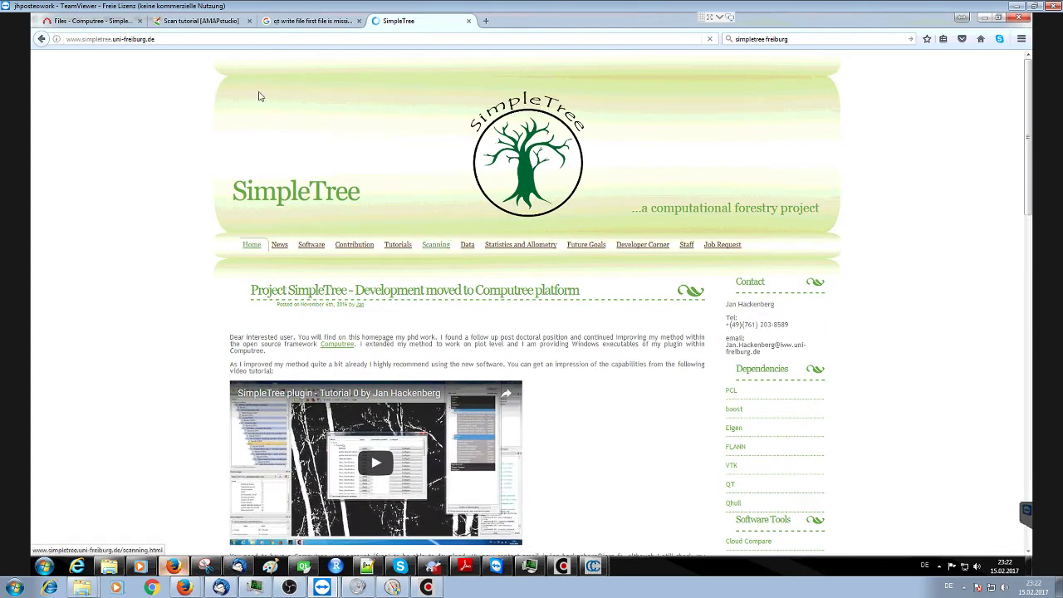
Open the Statistics and Allometry page and look through its R scripts, allometry plots and embedded tutorial video
left_click(508, 246)
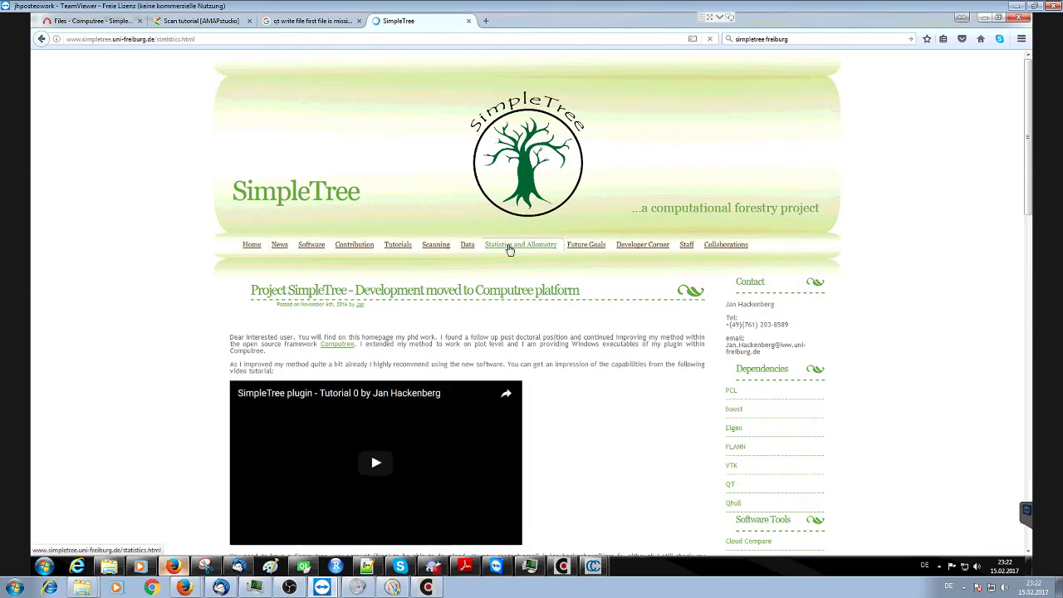
scroll(511, 249, "down", 10)
scroll(512, 249, "down", 15)
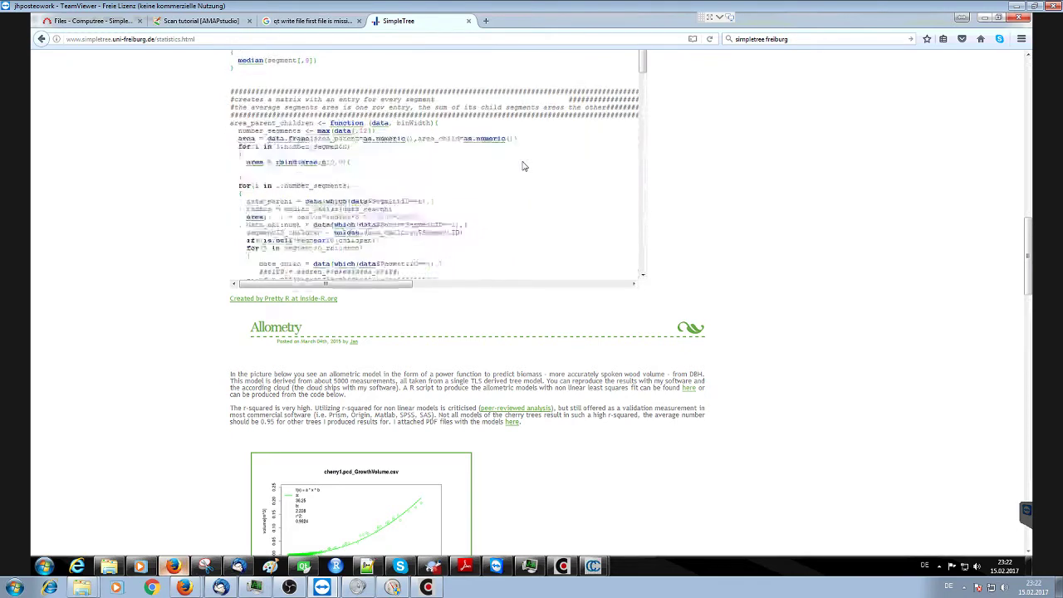
scroll(523, 166, "down", 10)
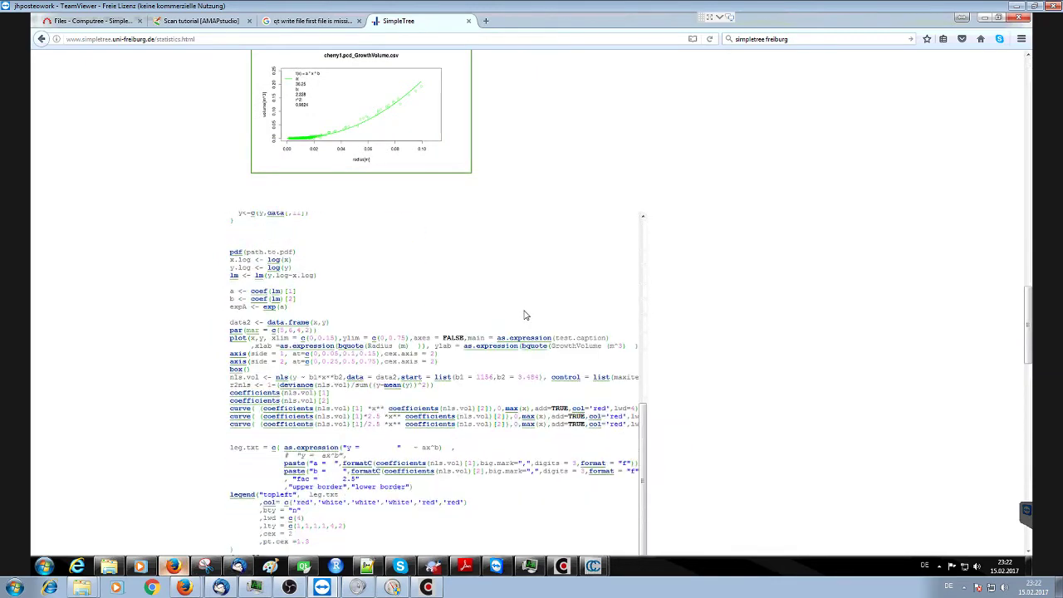
scroll(462, 391, "down", 7)
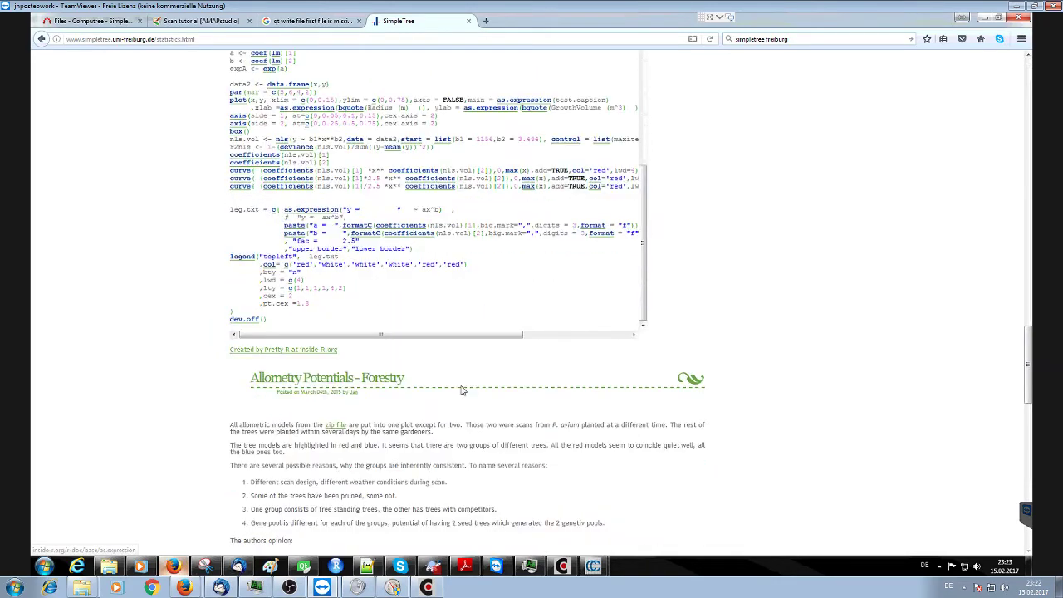
scroll(463, 391, "down", 6)
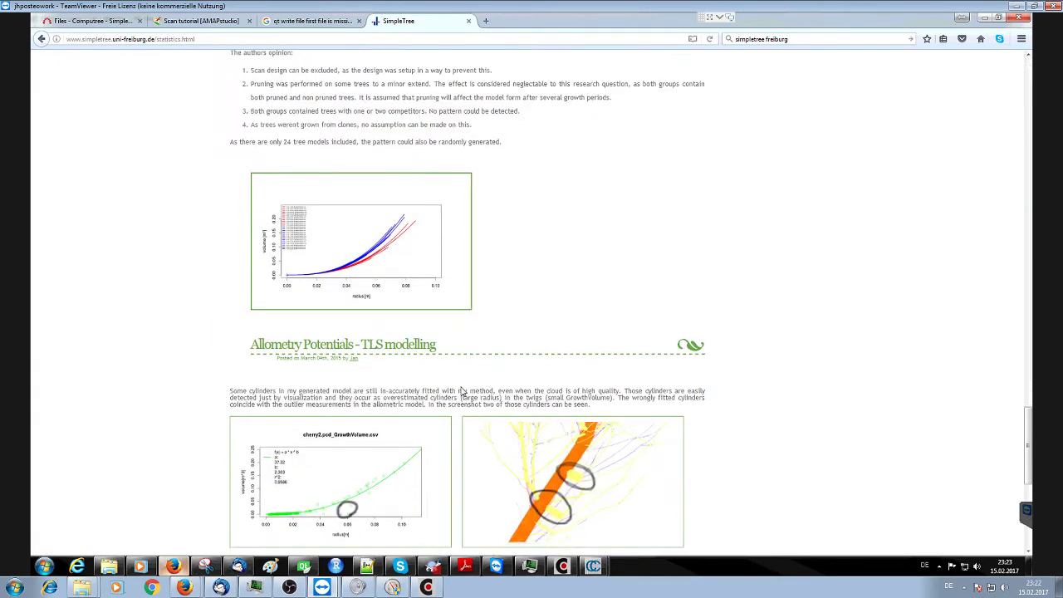
scroll(463, 391, "down", 13)
scroll(462, 391, "up", 20)
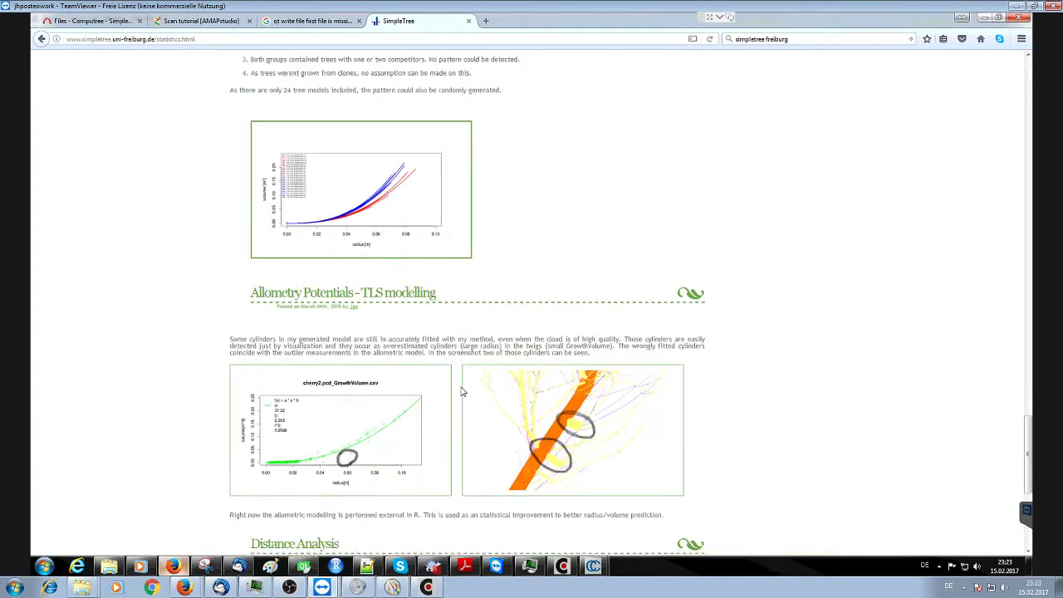
scroll(463, 391, "up", 10)
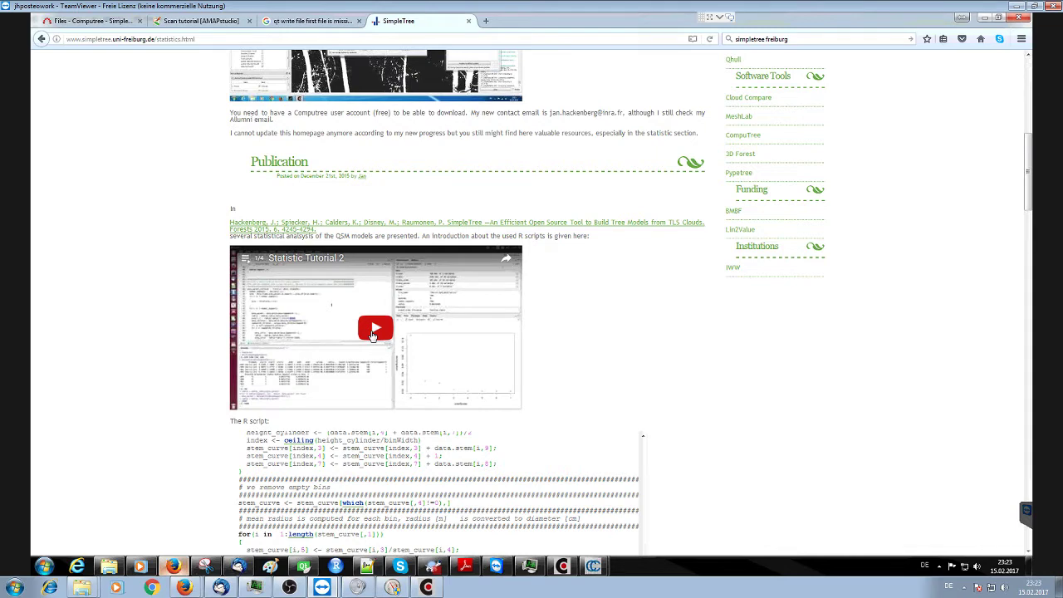
Start the embedded Statistic Tutorial 2 video, open it on YouTube and pause it there
left_click(374, 329)
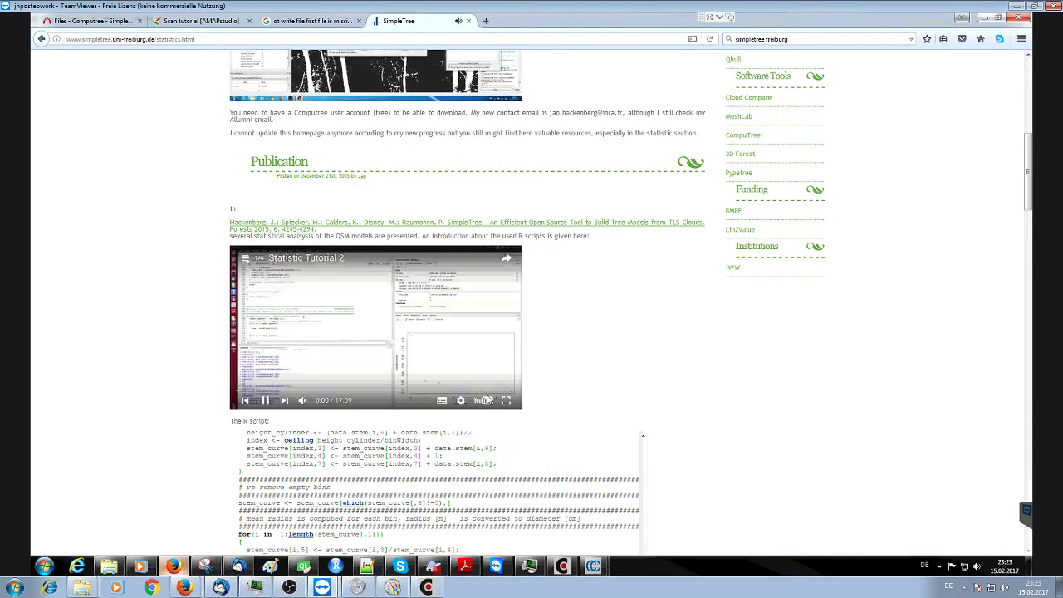
left_click(487, 403)
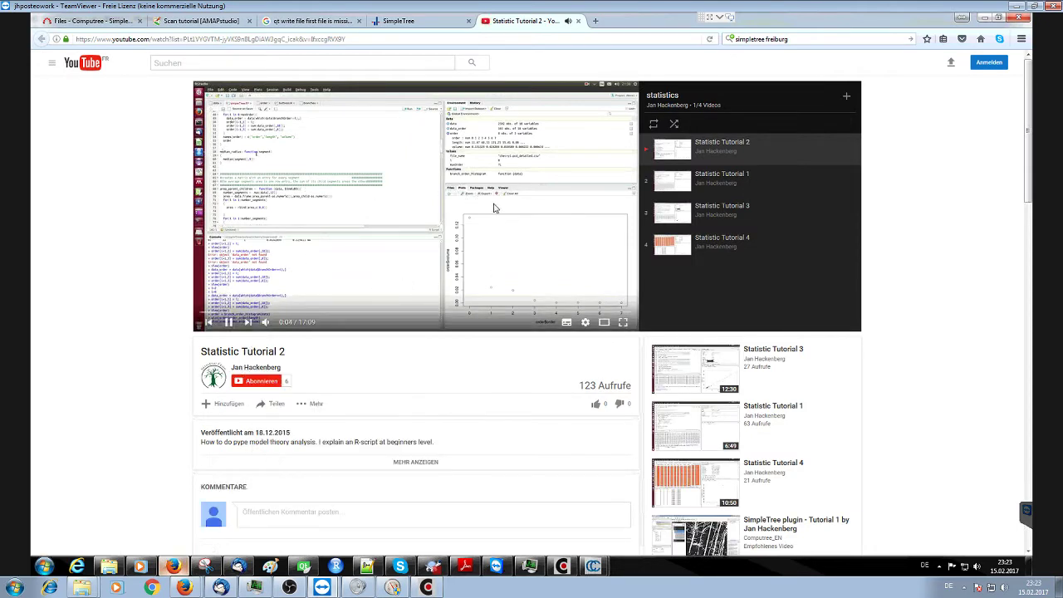
left_click(394, 227)
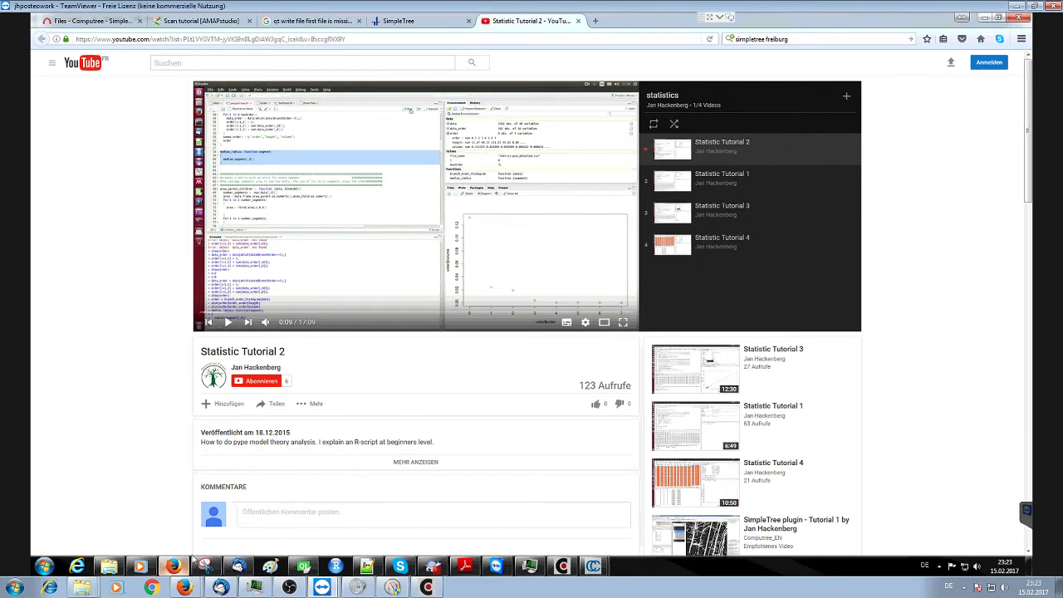
Switch to Windows Explorer and open the output folder 141741120.xyb inside test_out_3 on drive D
left_click(108, 565)
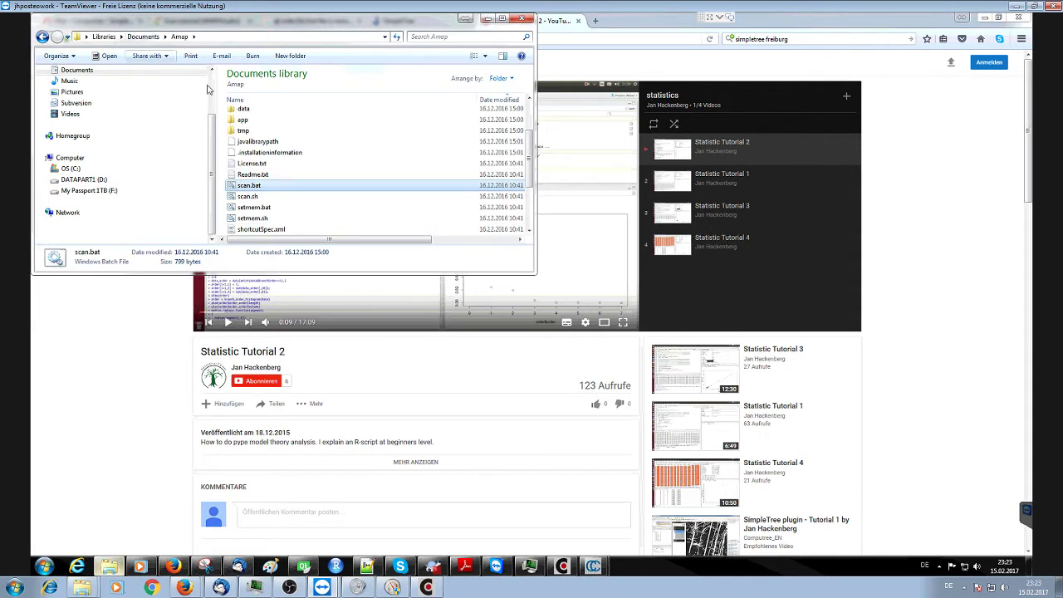
left_click(243, 111)
double_click(243, 111)
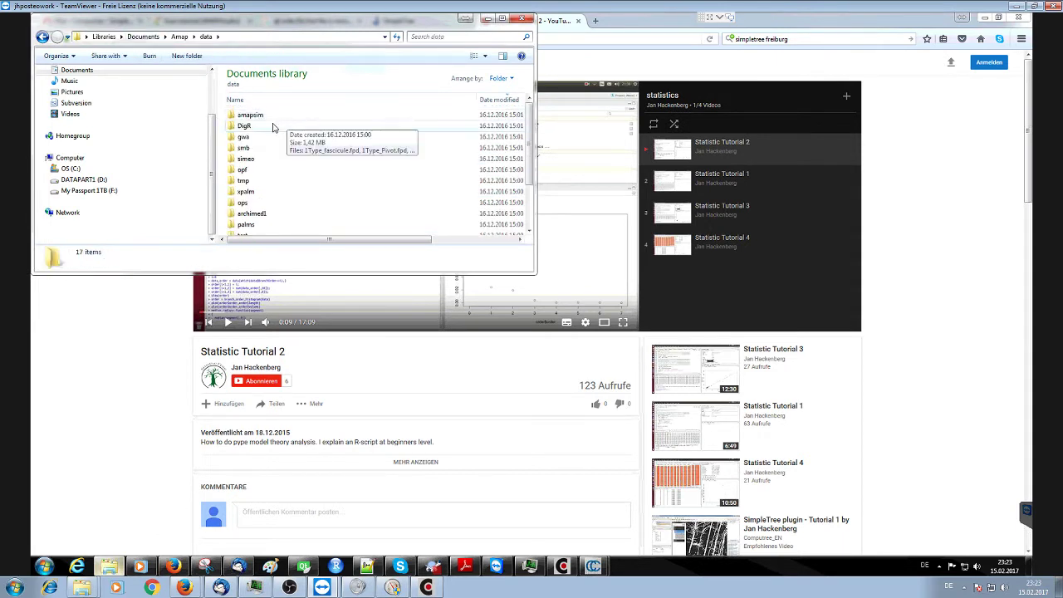
left_click(149, 37)
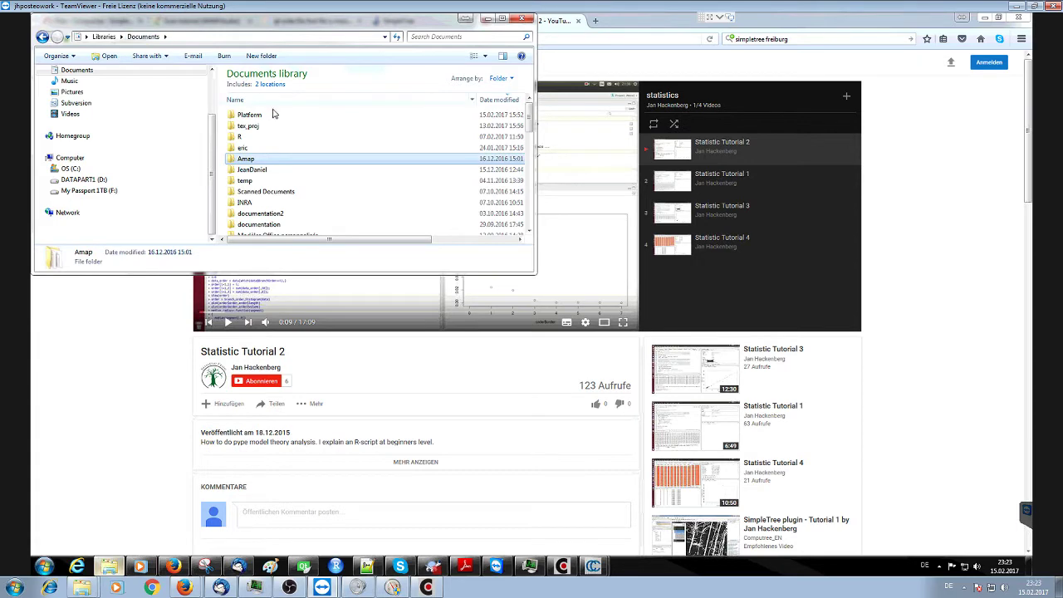
left_click(98, 181)
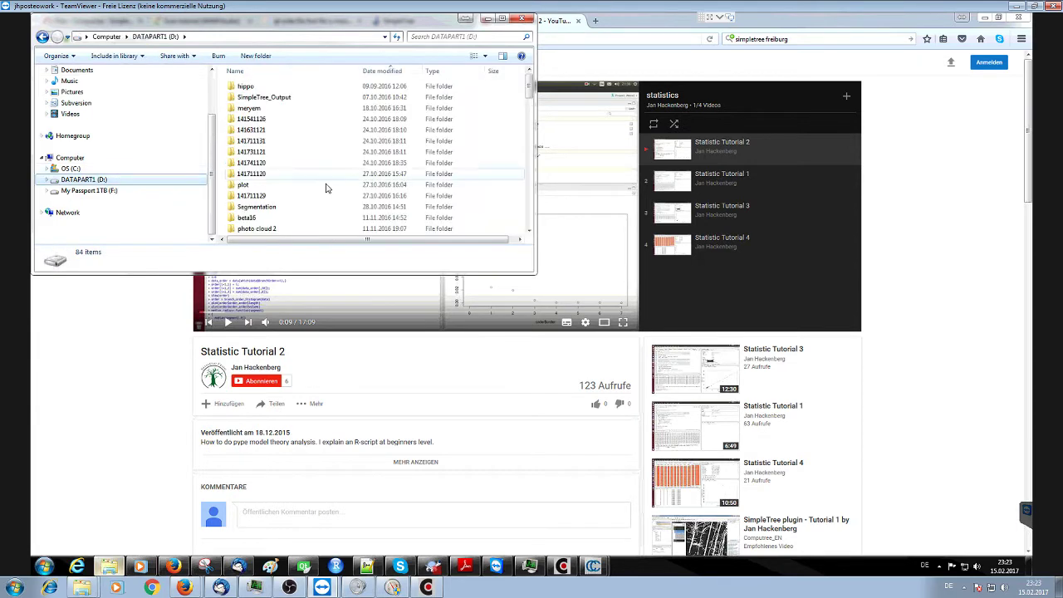
left_click(326, 186)
scroll(311, 188, "down", 9)
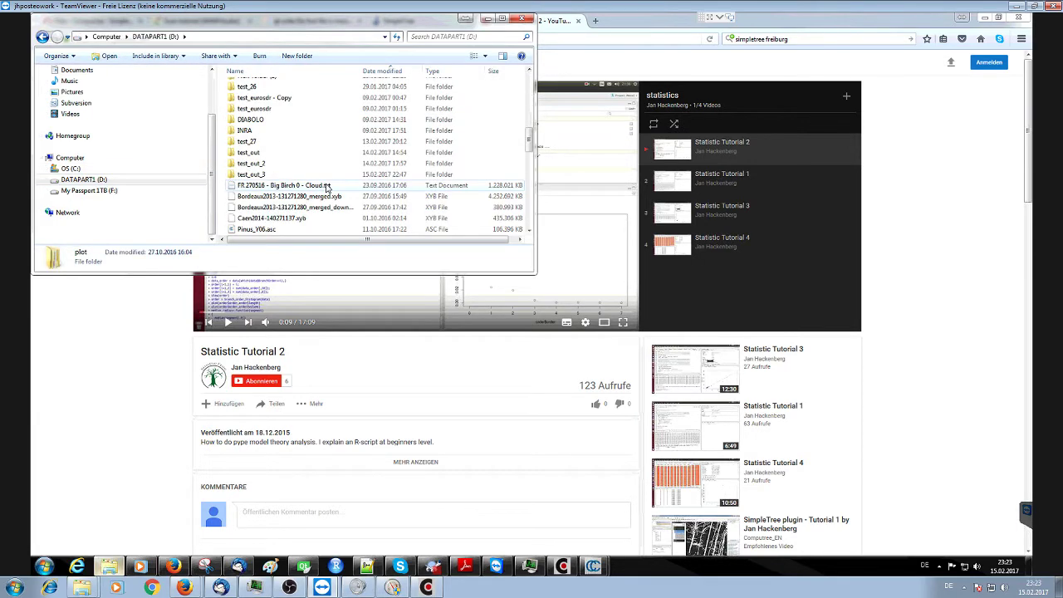
double_click(250, 172)
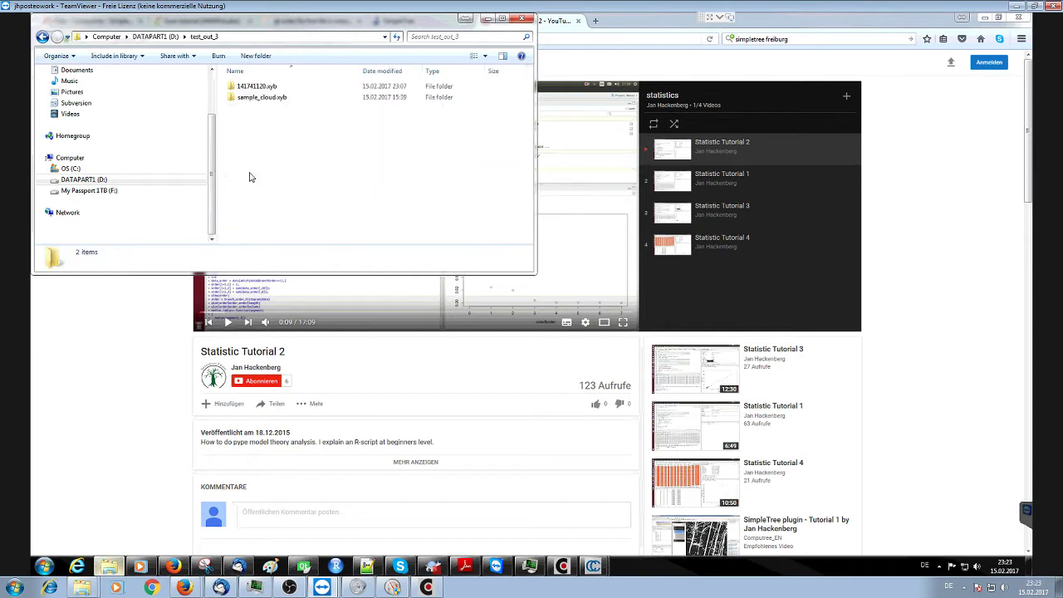
double_click(266, 86)
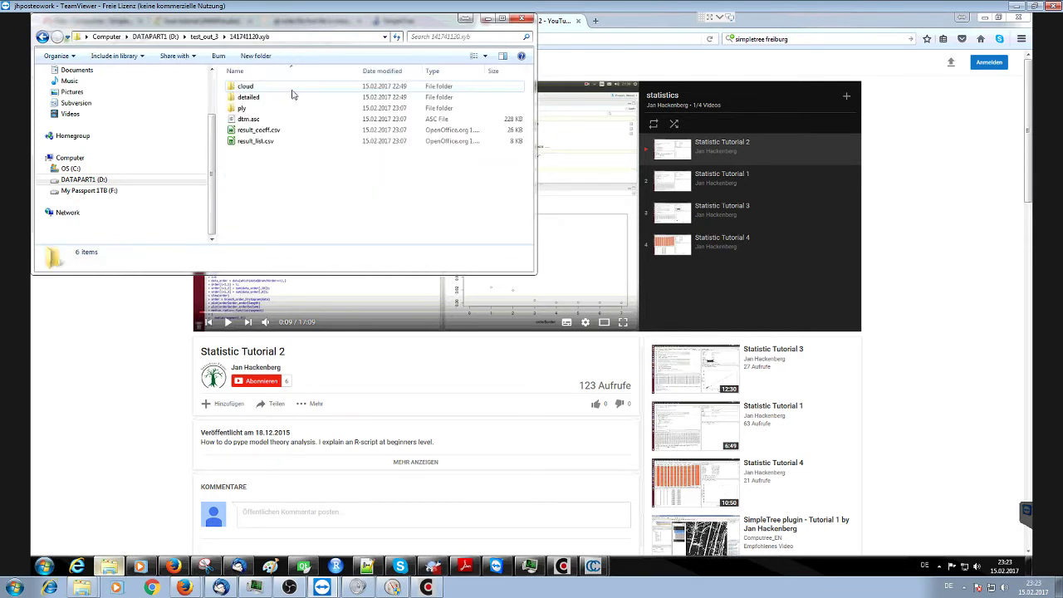
Open 1417411204.ply from the ply/color output folder in CloudCompare, applying the default PLY property assignments to all files
double_click(271, 113)
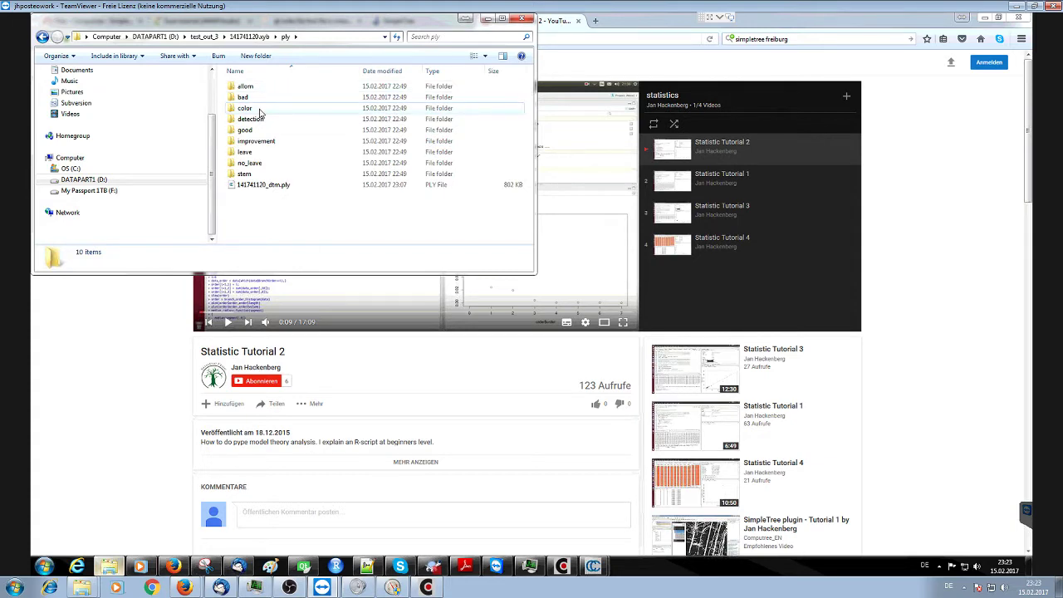
double_click(260, 109)
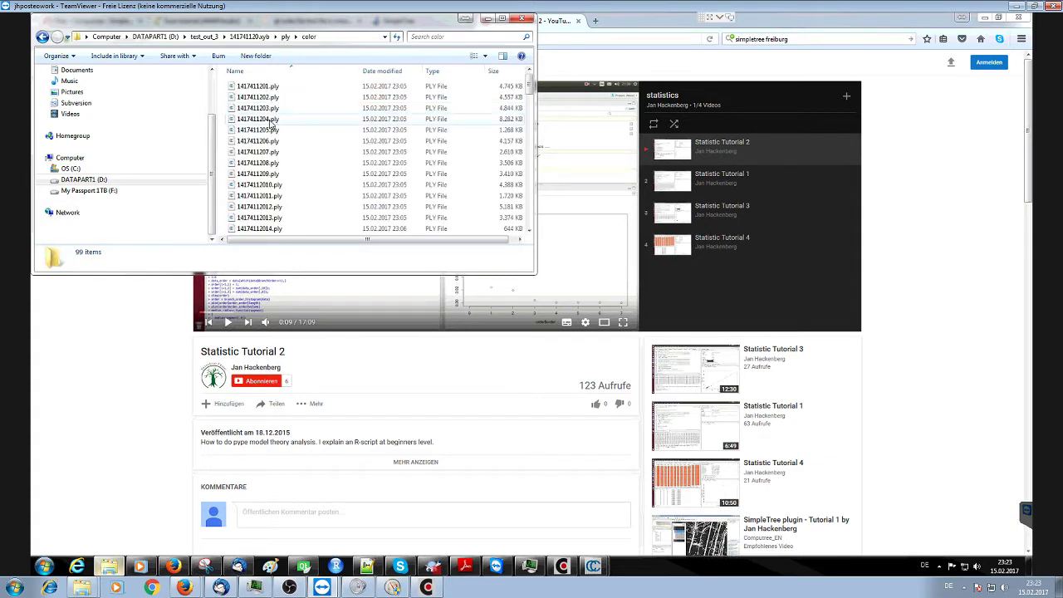
double_click(270, 120)
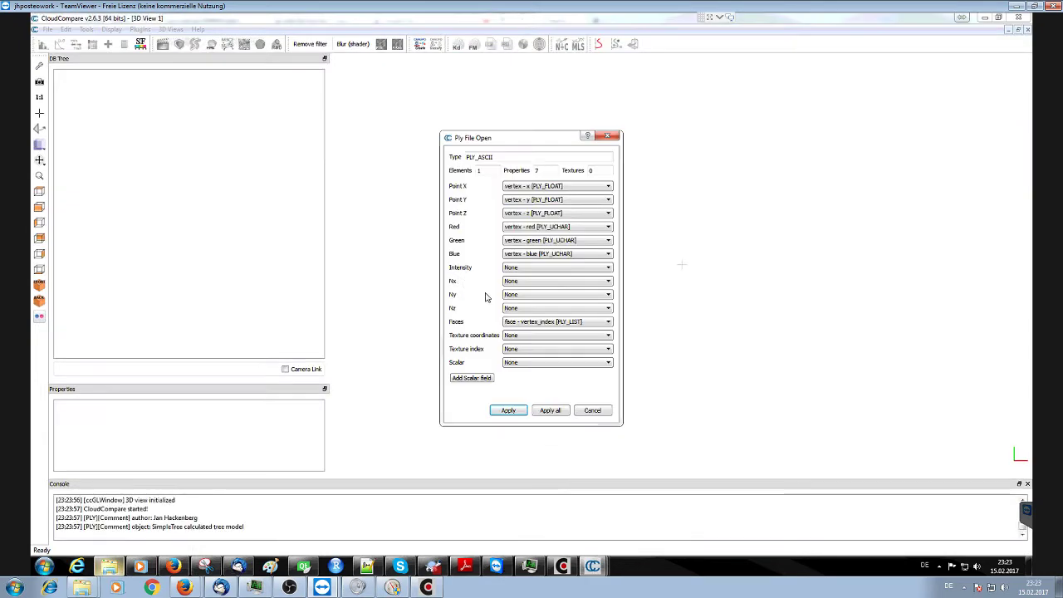
left_click(547, 412)
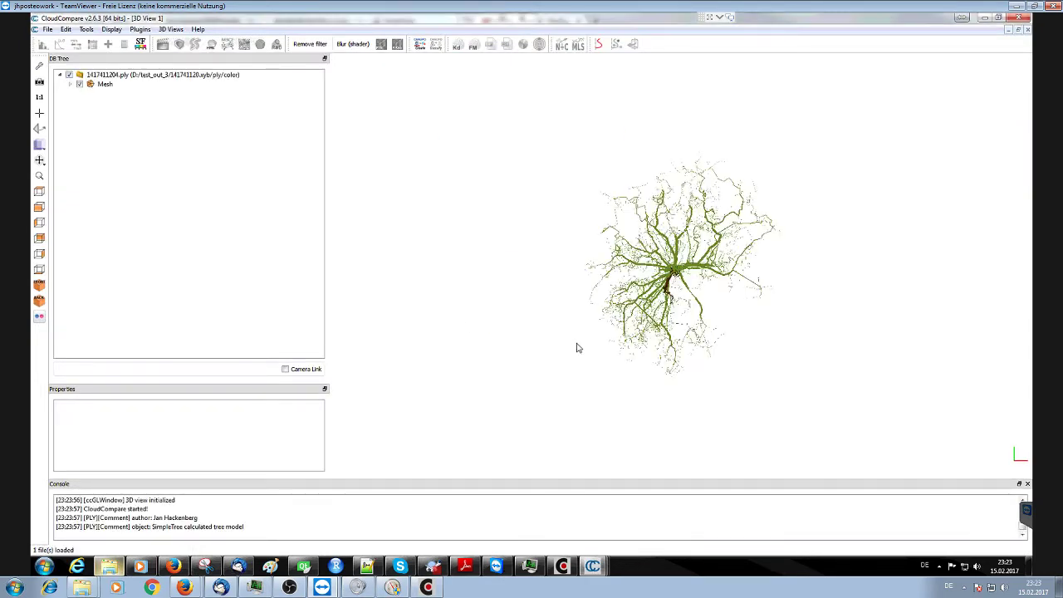
Examine the coloured tree model's stem and branch structure from the crown down to the trunk base
left_click_drag(589, 340, 593, 193)
scroll(602, 249, "up", 5)
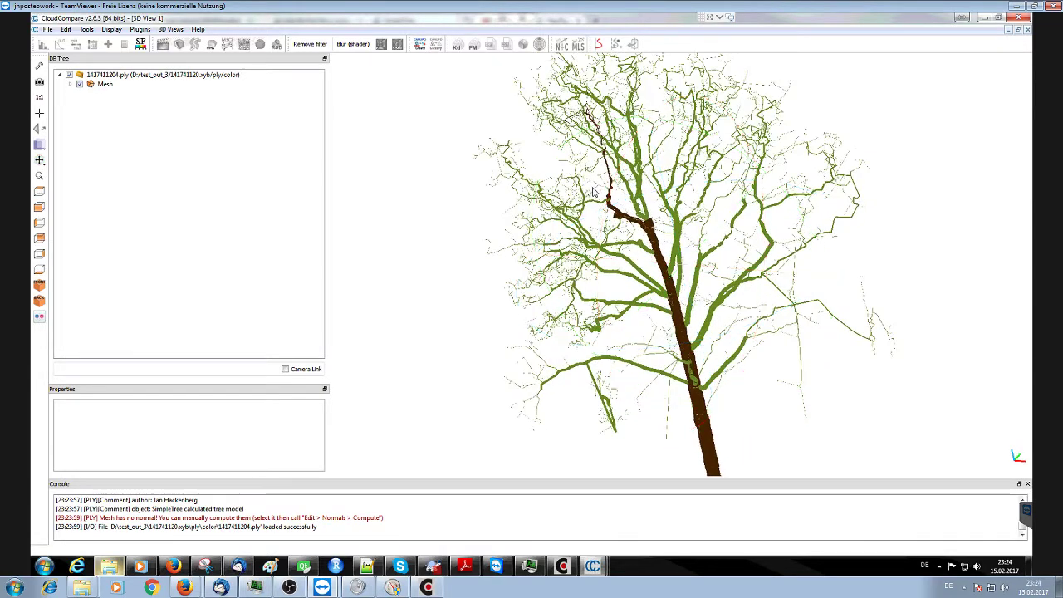
scroll(621, 209, "up", 3)
right_click_drag(621, 209, 653, 289)
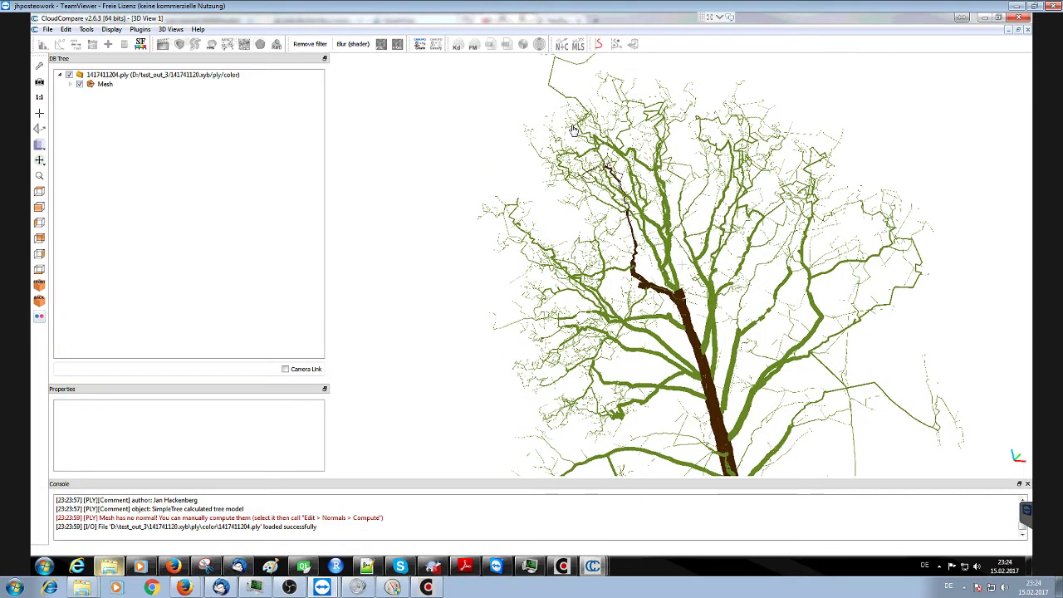
left_click_drag(574, 131, 564, 116)
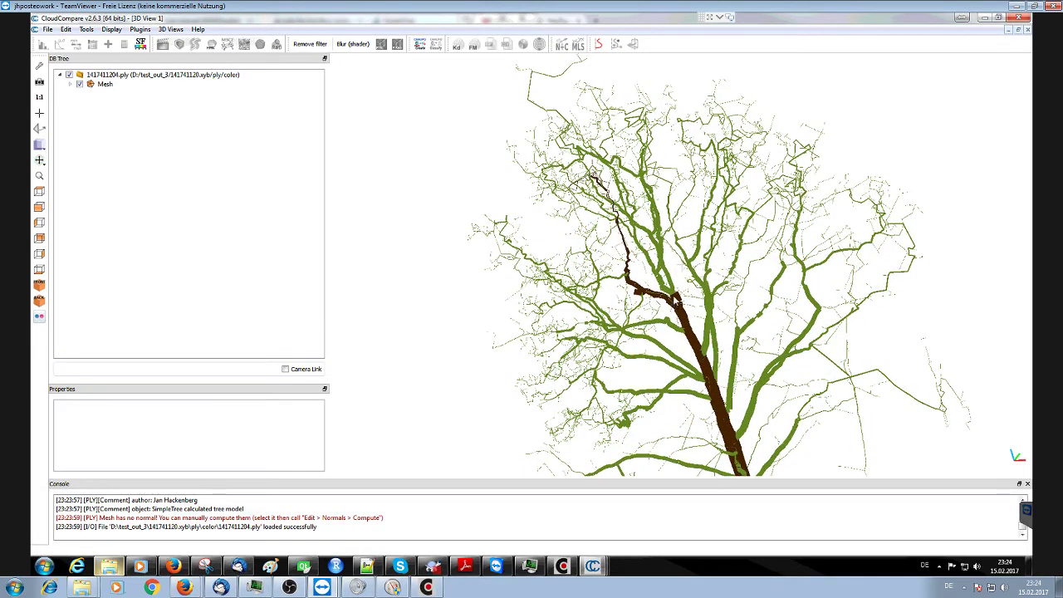
scroll(614, 324, "down", 2)
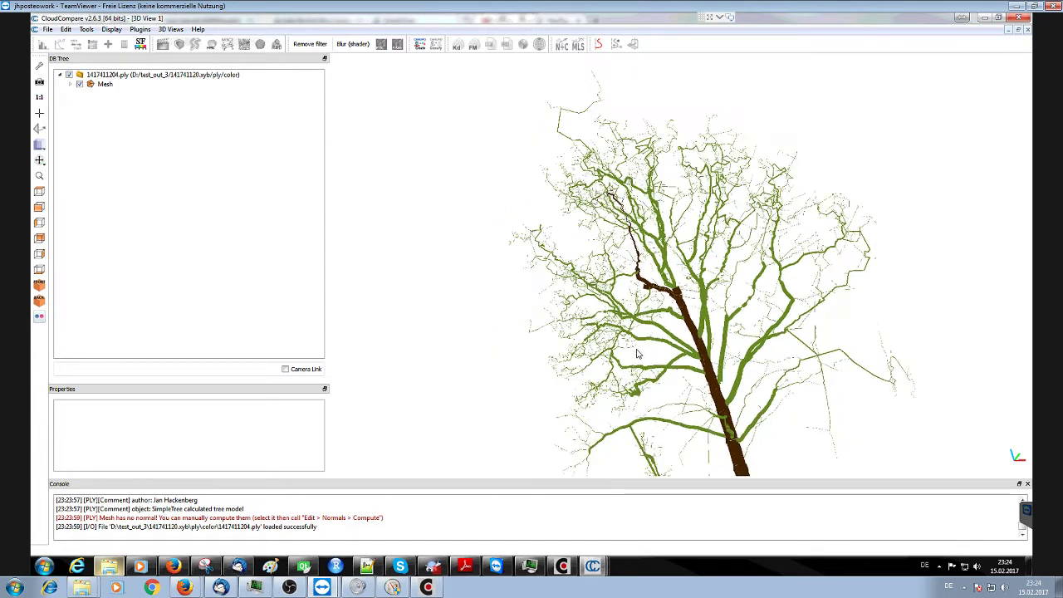
left_click_drag(636, 352, 348, 208)
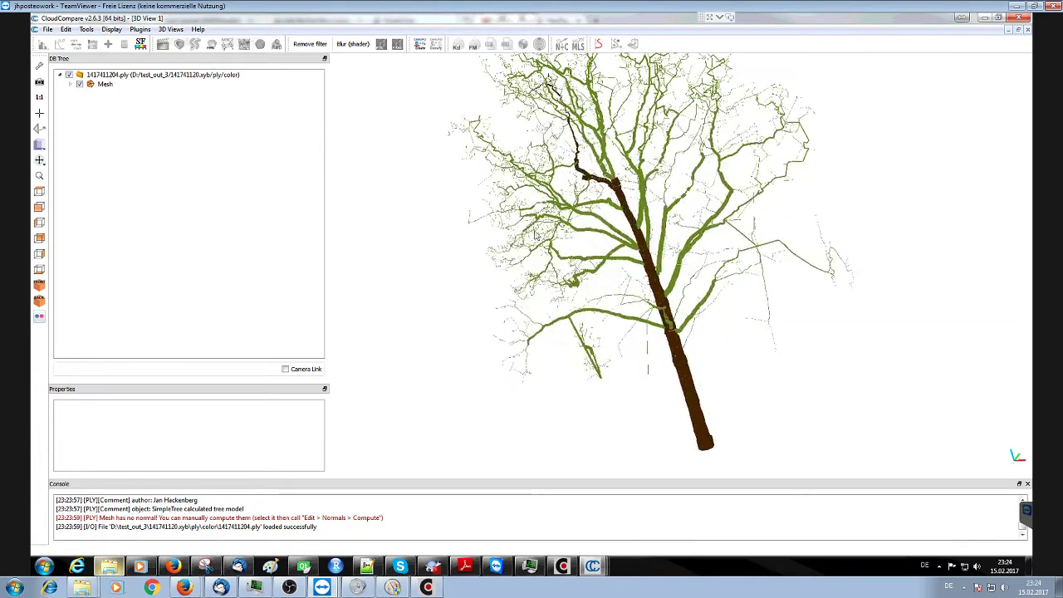
Compute per-vertex normals for the color file's mesh and inspect the shaded stem and branch cylinders up close
left_click(104, 86)
left_click(66, 29)
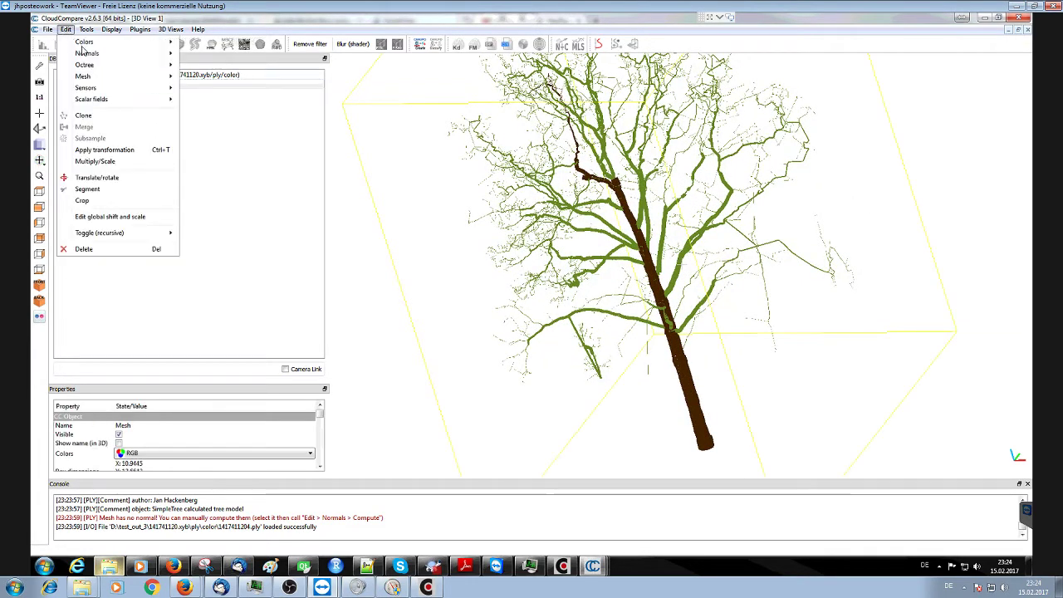
mouse_move(85, 46)
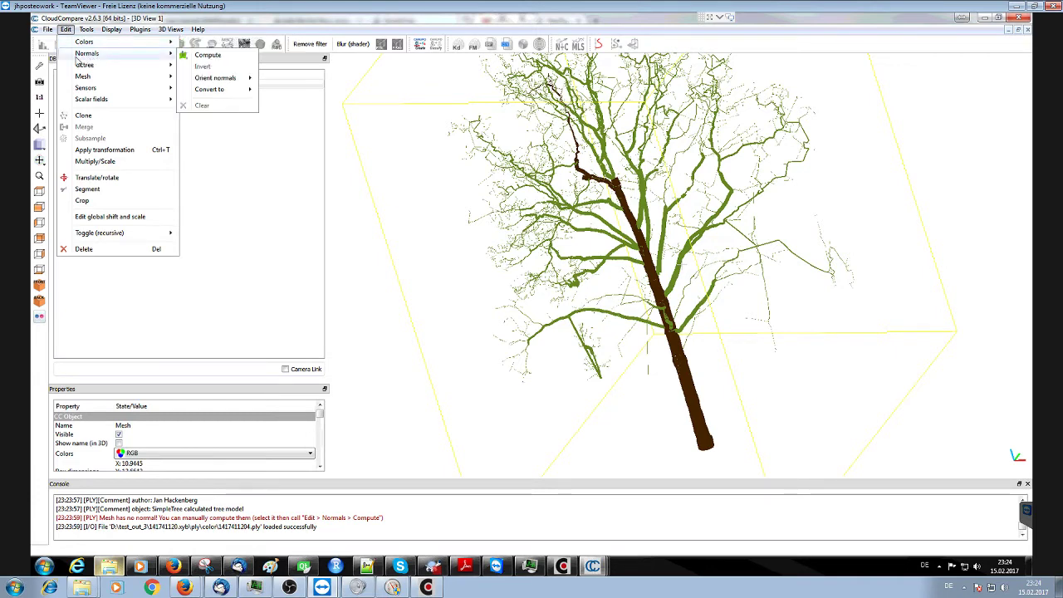
left_click(207, 56)
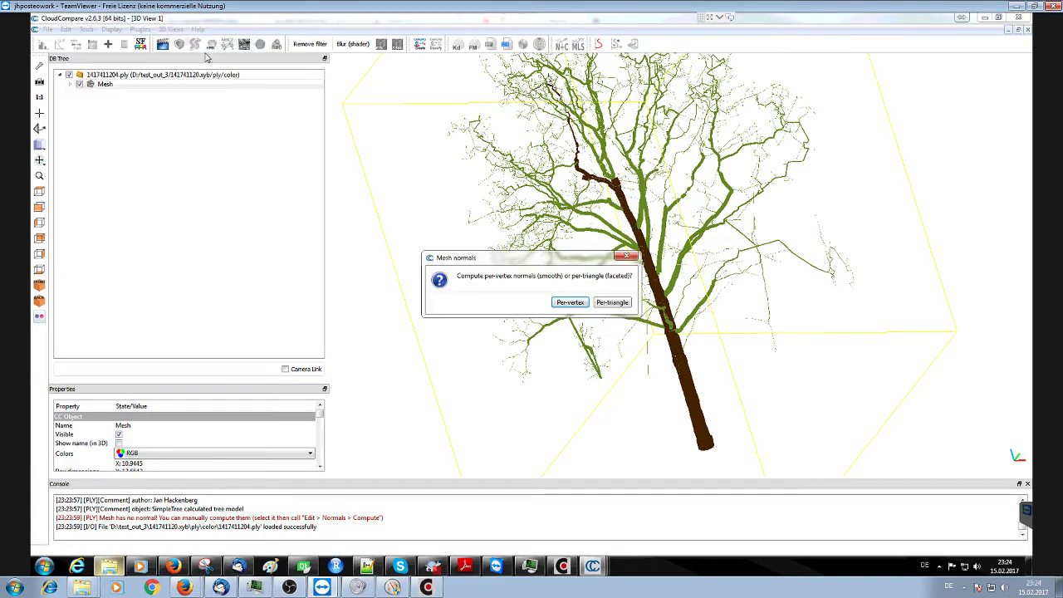
left_click(570, 302)
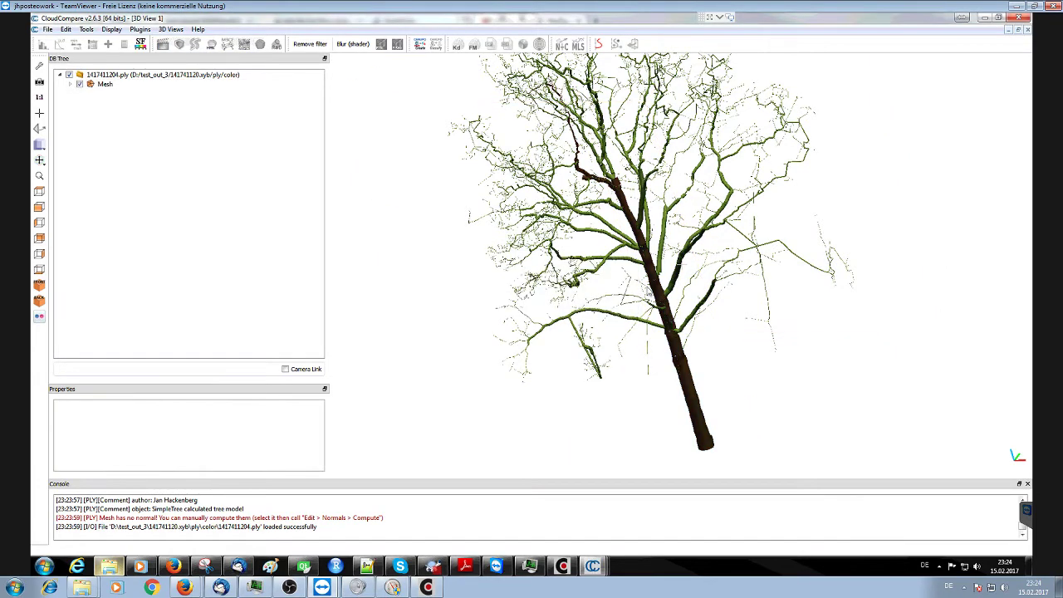
mouse_move(852, 316)
left_mouse_down()
mouse_move(878, 329)
mouse_move(902, 324)
mouse_move(871, 328)
left_mouse_up()
left_click_drag(670, 176, 610, 199)
scroll(633, 266, "up", 5)
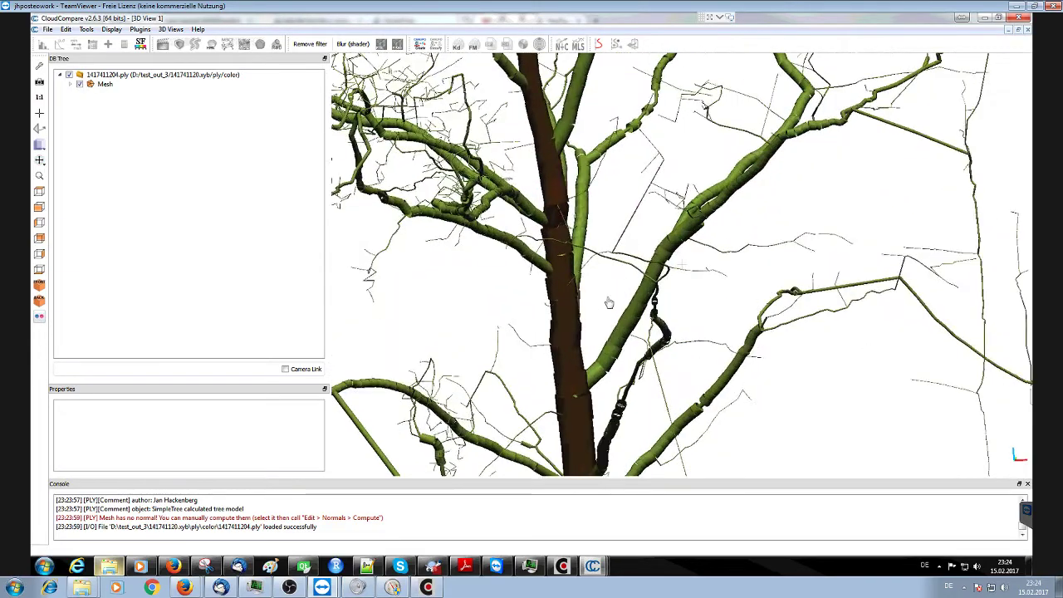
left_click_drag(580, 318, 552, 325)
scroll(552, 325, "down", 10)
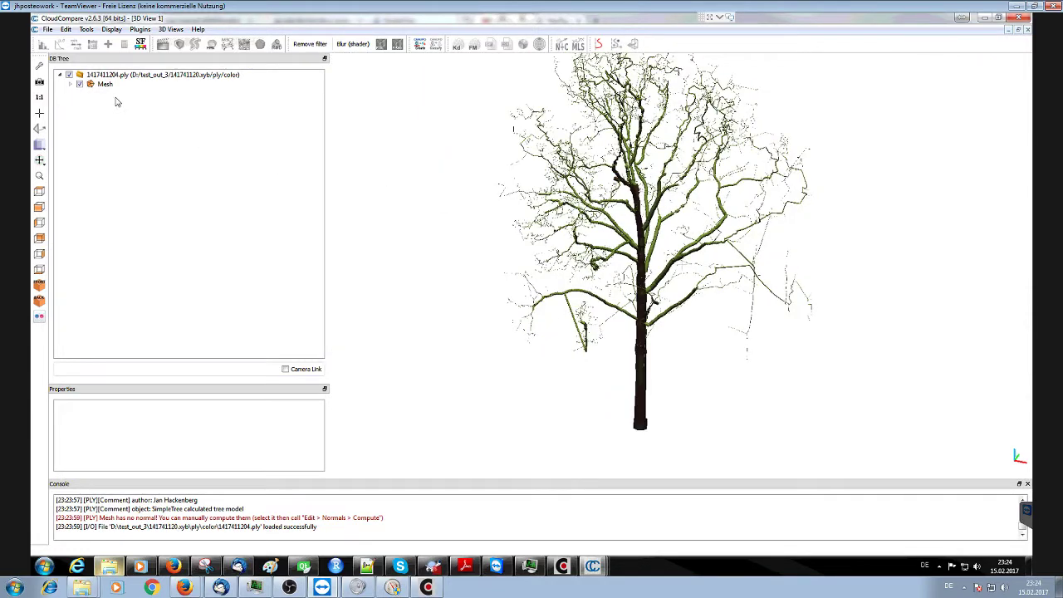
Load 1417411204.ply from the ply/good folder into the same CloudCompare scene and hide the color file's mesh
left_click(108, 565)
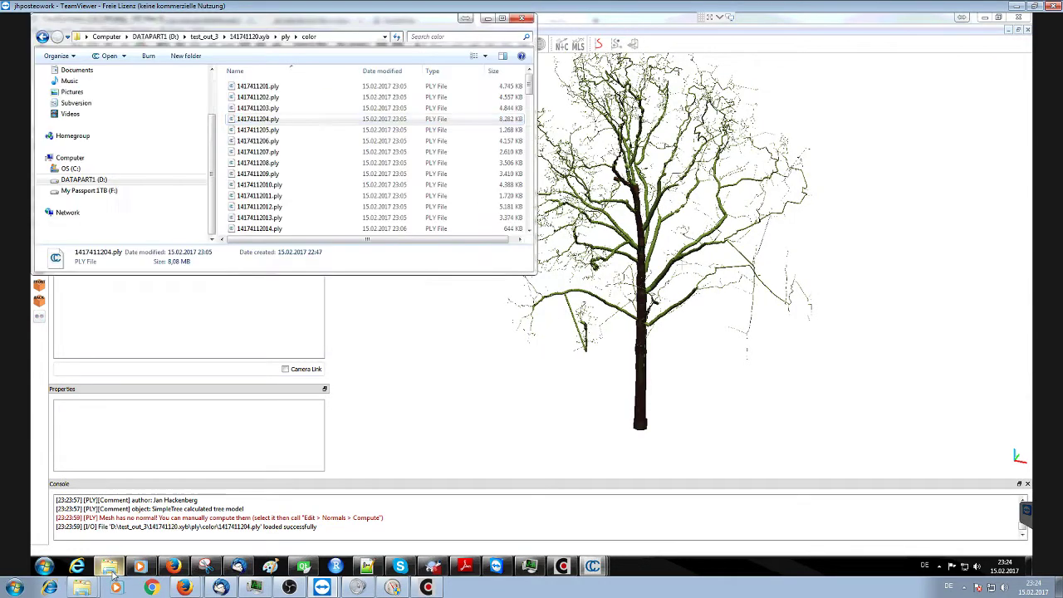
left_click(285, 37)
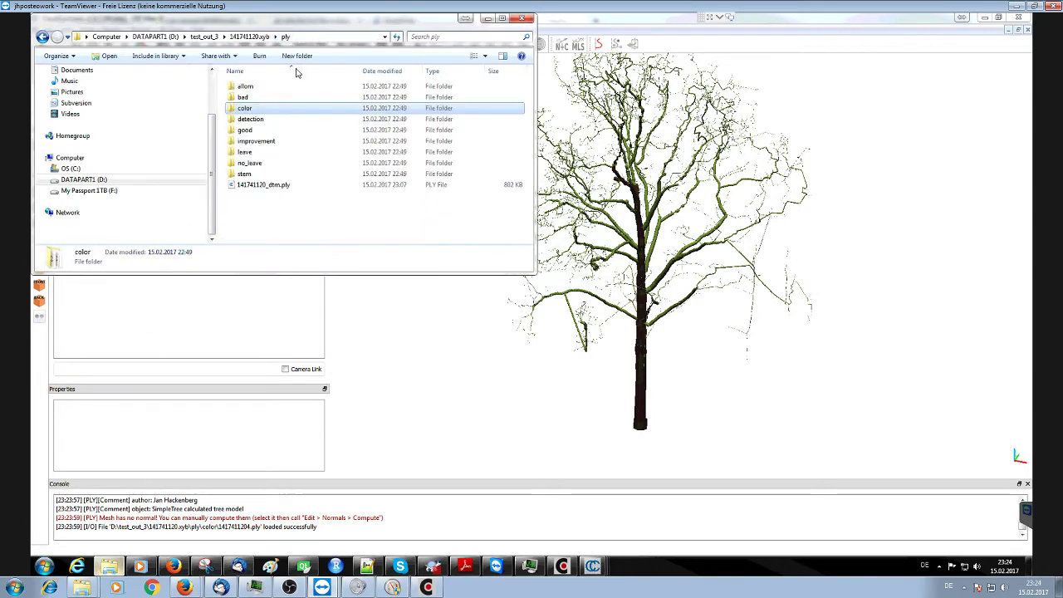
double_click(245, 130)
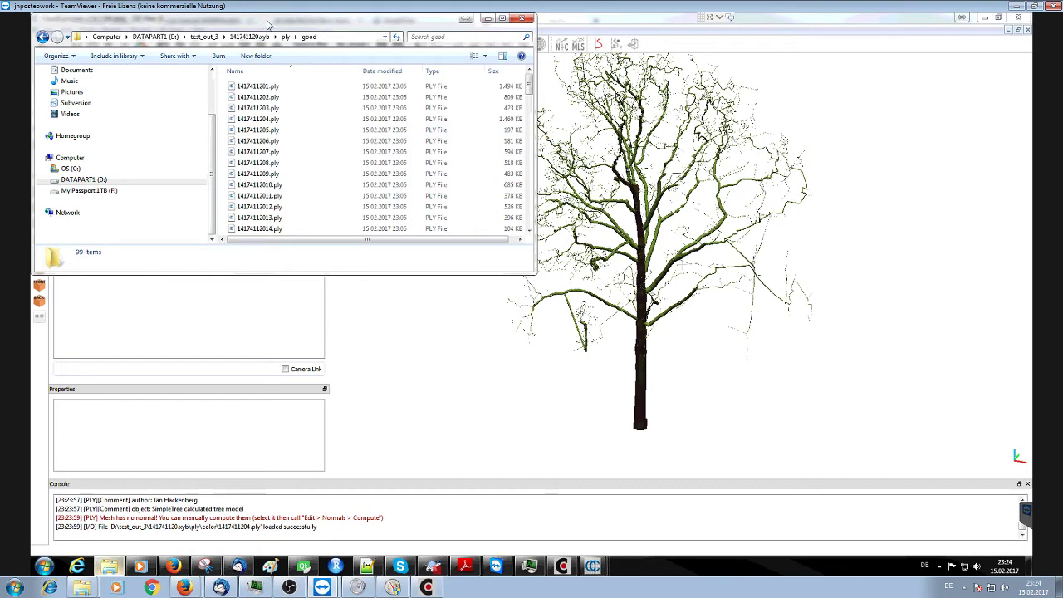
left_click_drag(257, 29, 656, 160)
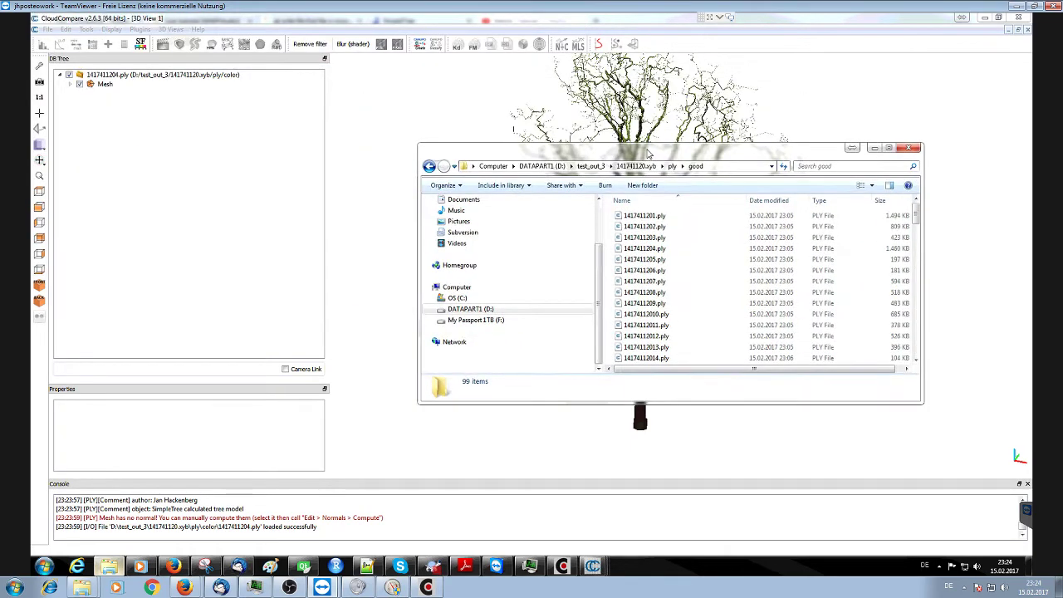
left_click(653, 249)
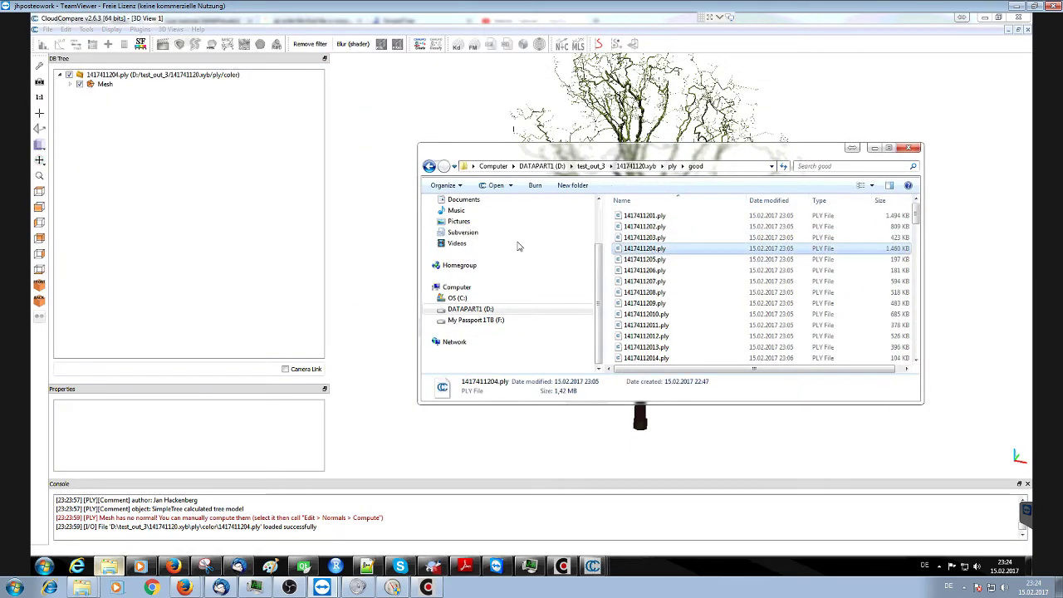
left_click_drag(150, 208, 153, 215)
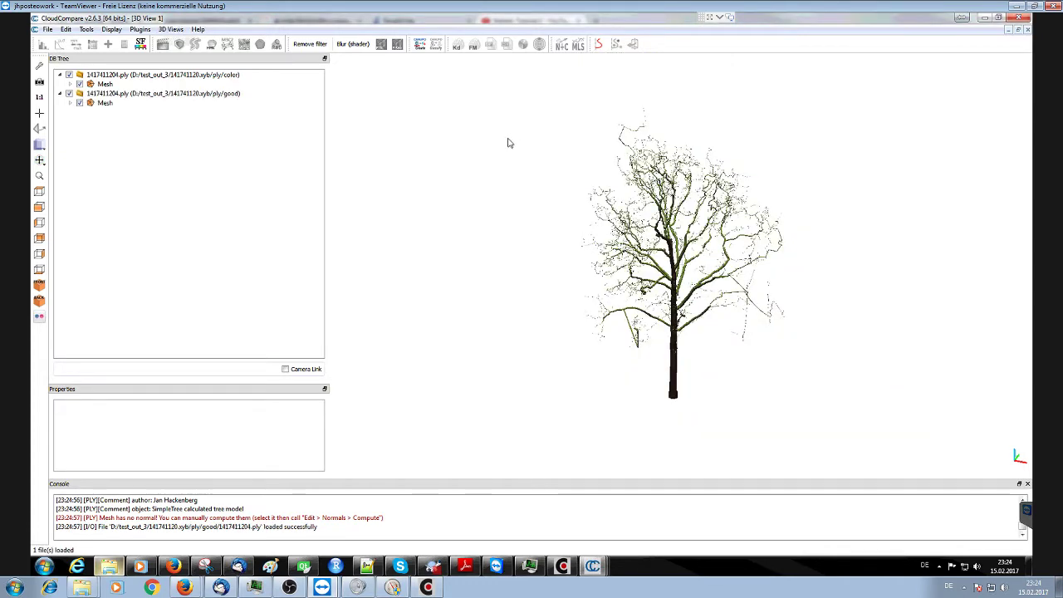
left_click(79, 84)
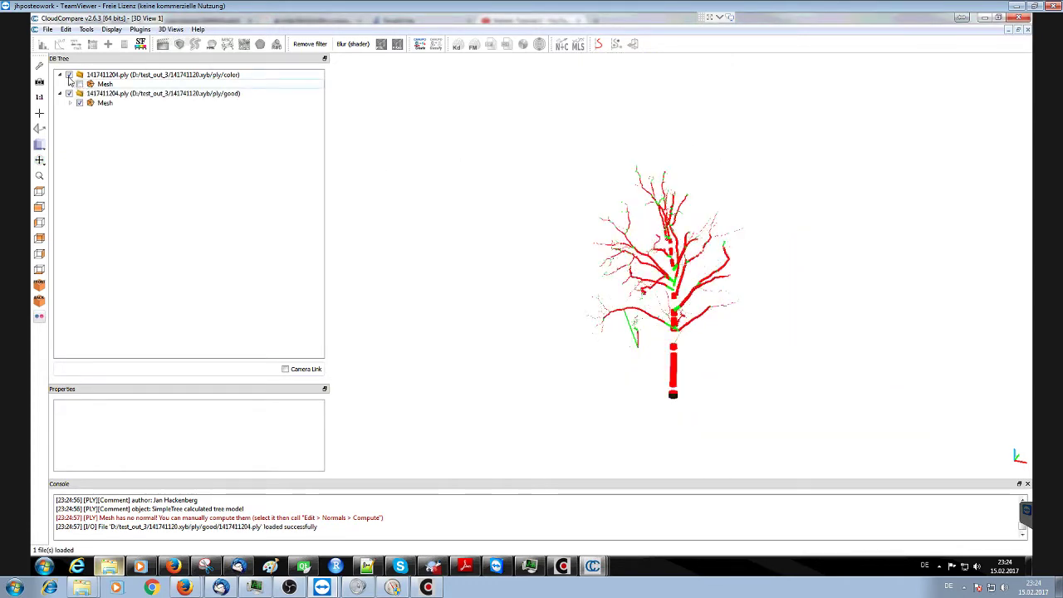
Examine the red and green cylinder segments of the good mesh along the stem and at the branch junctions
left_click_drag(431, 258, 647, 348)
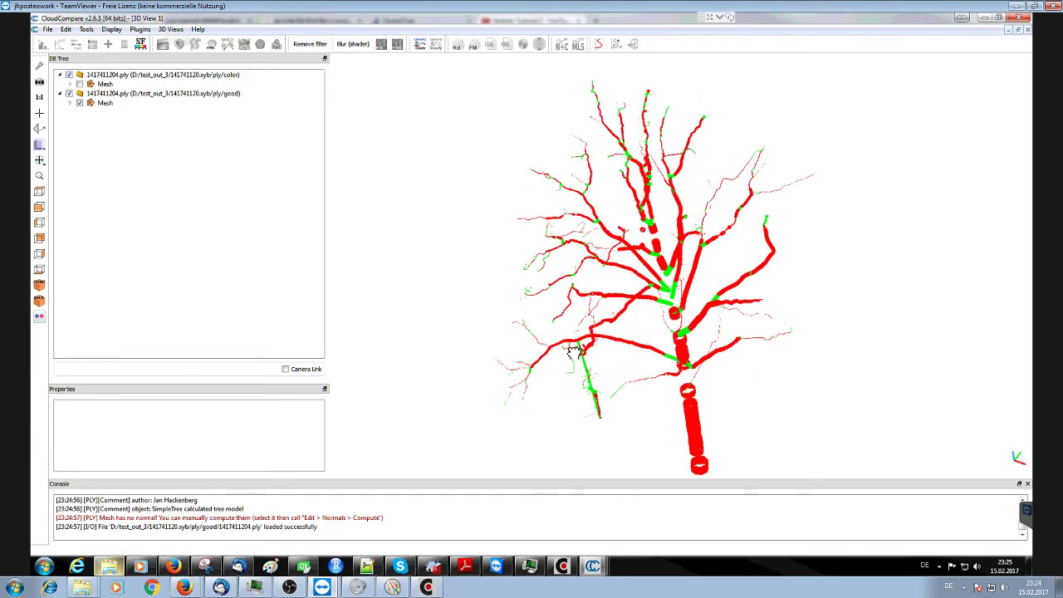
left_click_drag(574, 354, 686, 356)
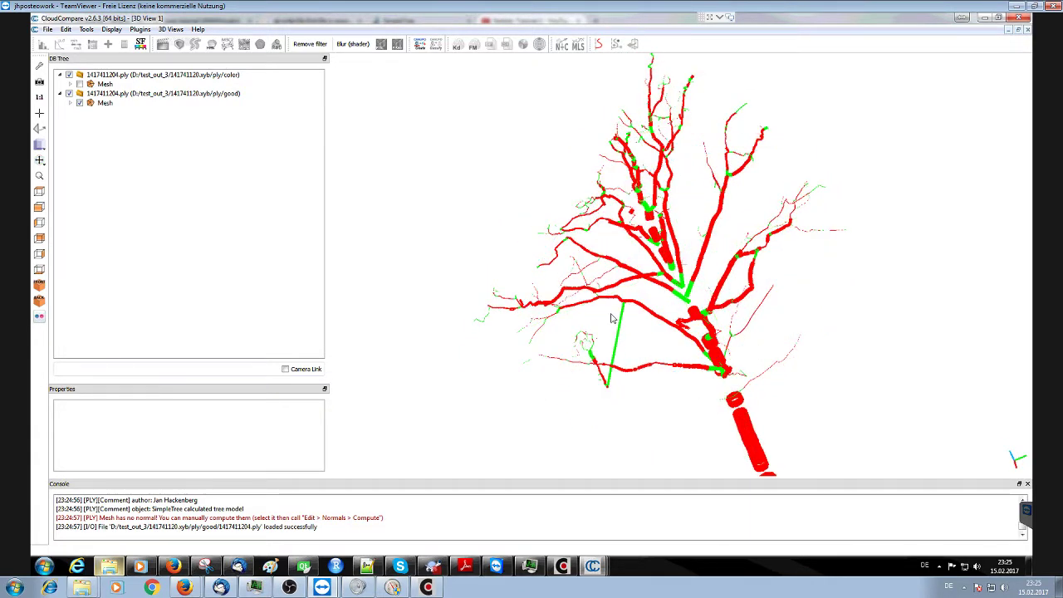
left_click_drag(655, 309, 712, 272)
mouse_move(679, 339)
left_mouse_down()
mouse_move(752, 304)
mouse_move(681, 379)
mouse_move(686, 357)
left_mouse_up()
scroll(686, 357, "up", 6)
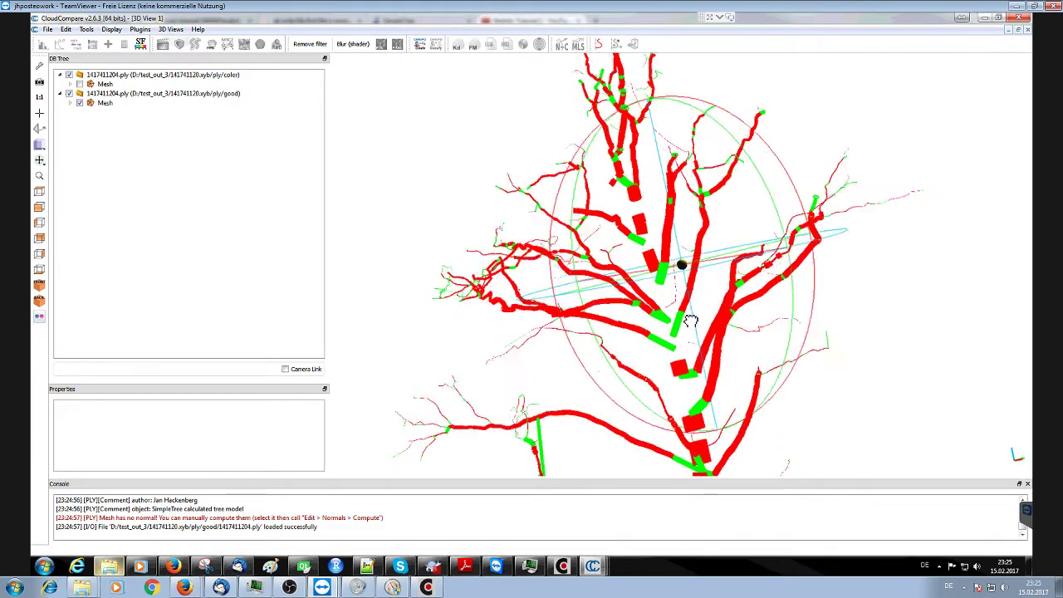
scroll(698, 329, "down", 5)
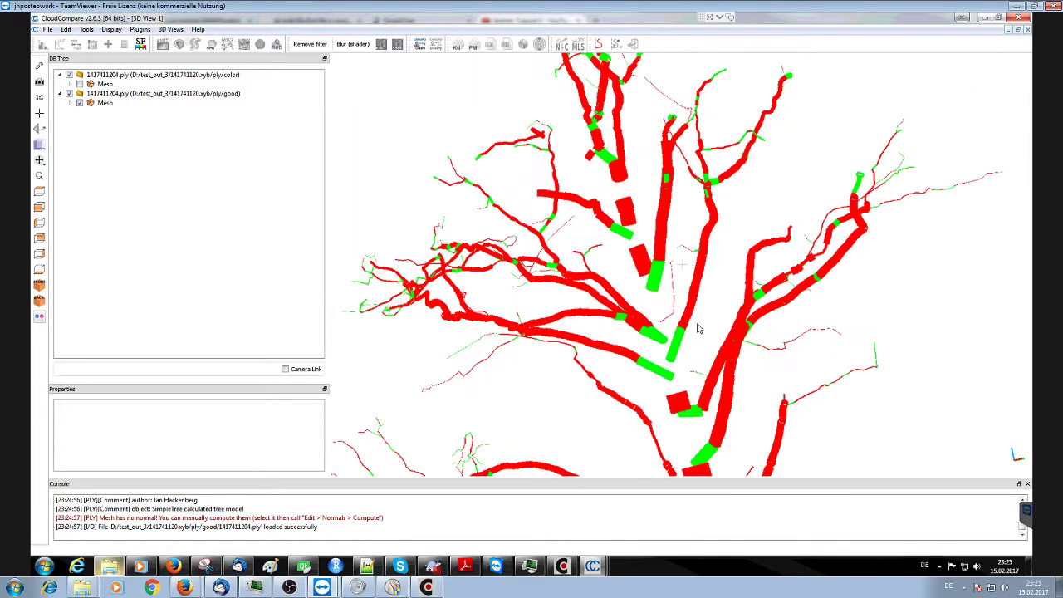
left_click_drag(698, 329, 776, 415)
left_click_drag(748, 175, 664, 324)
scroll(722, 360, "down", 2)
scroll(664, 324, "up", 4)
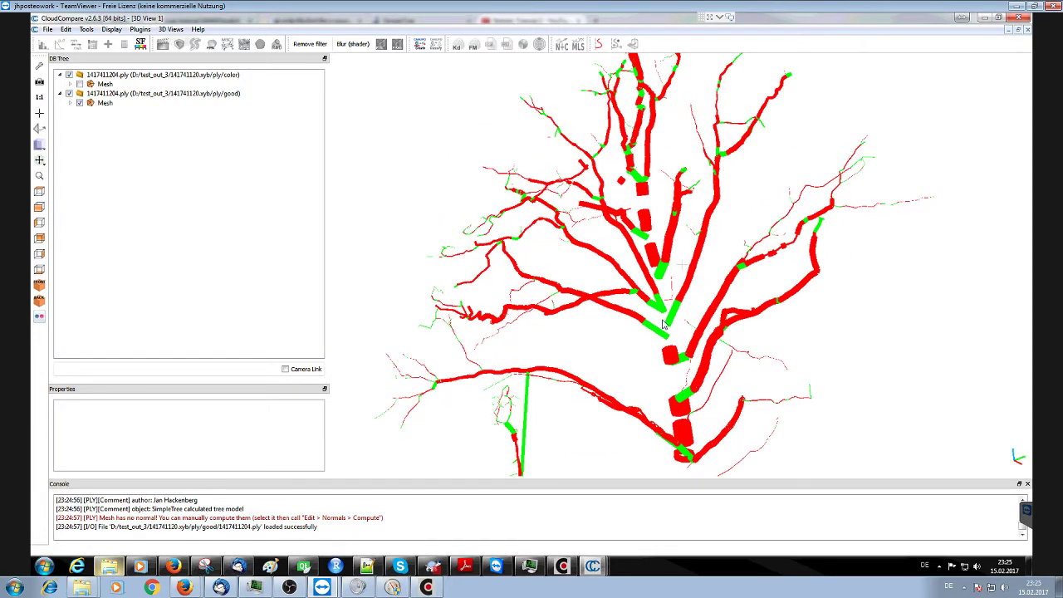